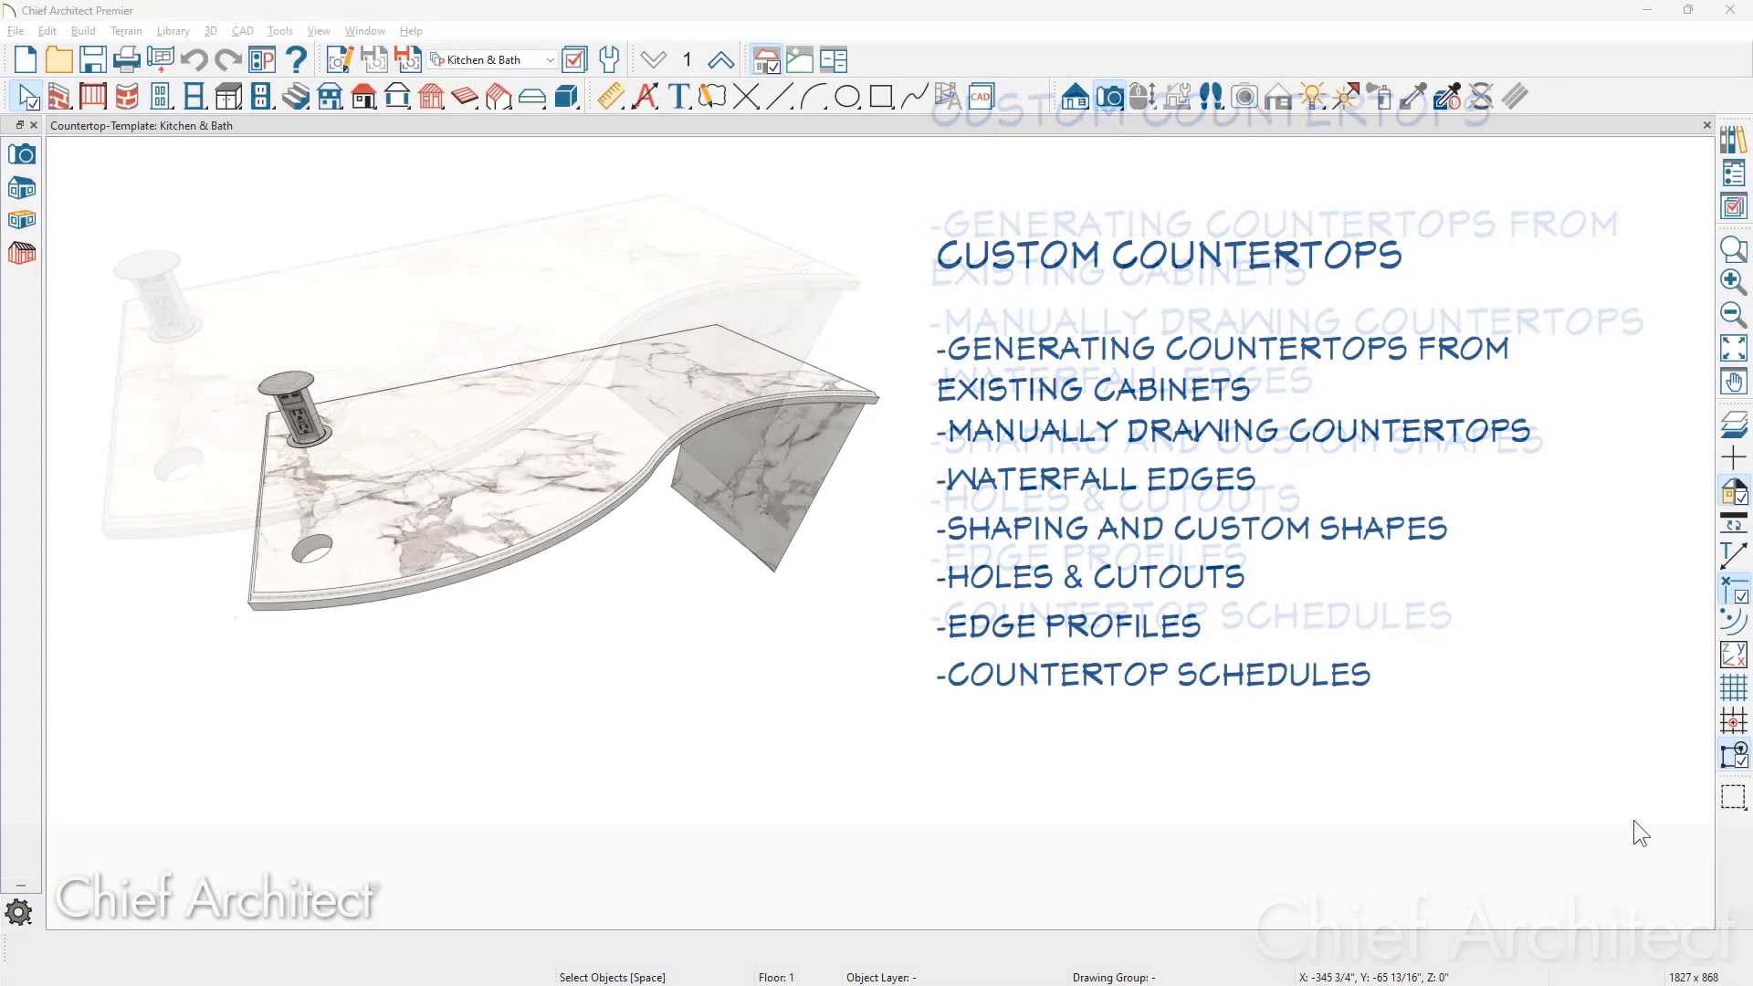
- Shift the plan view left so the square cabinet sits beside the topic list
{"action": "middle_click_drag", "start_coordinate": [1634, 823], "coordinate": [785, 804]}
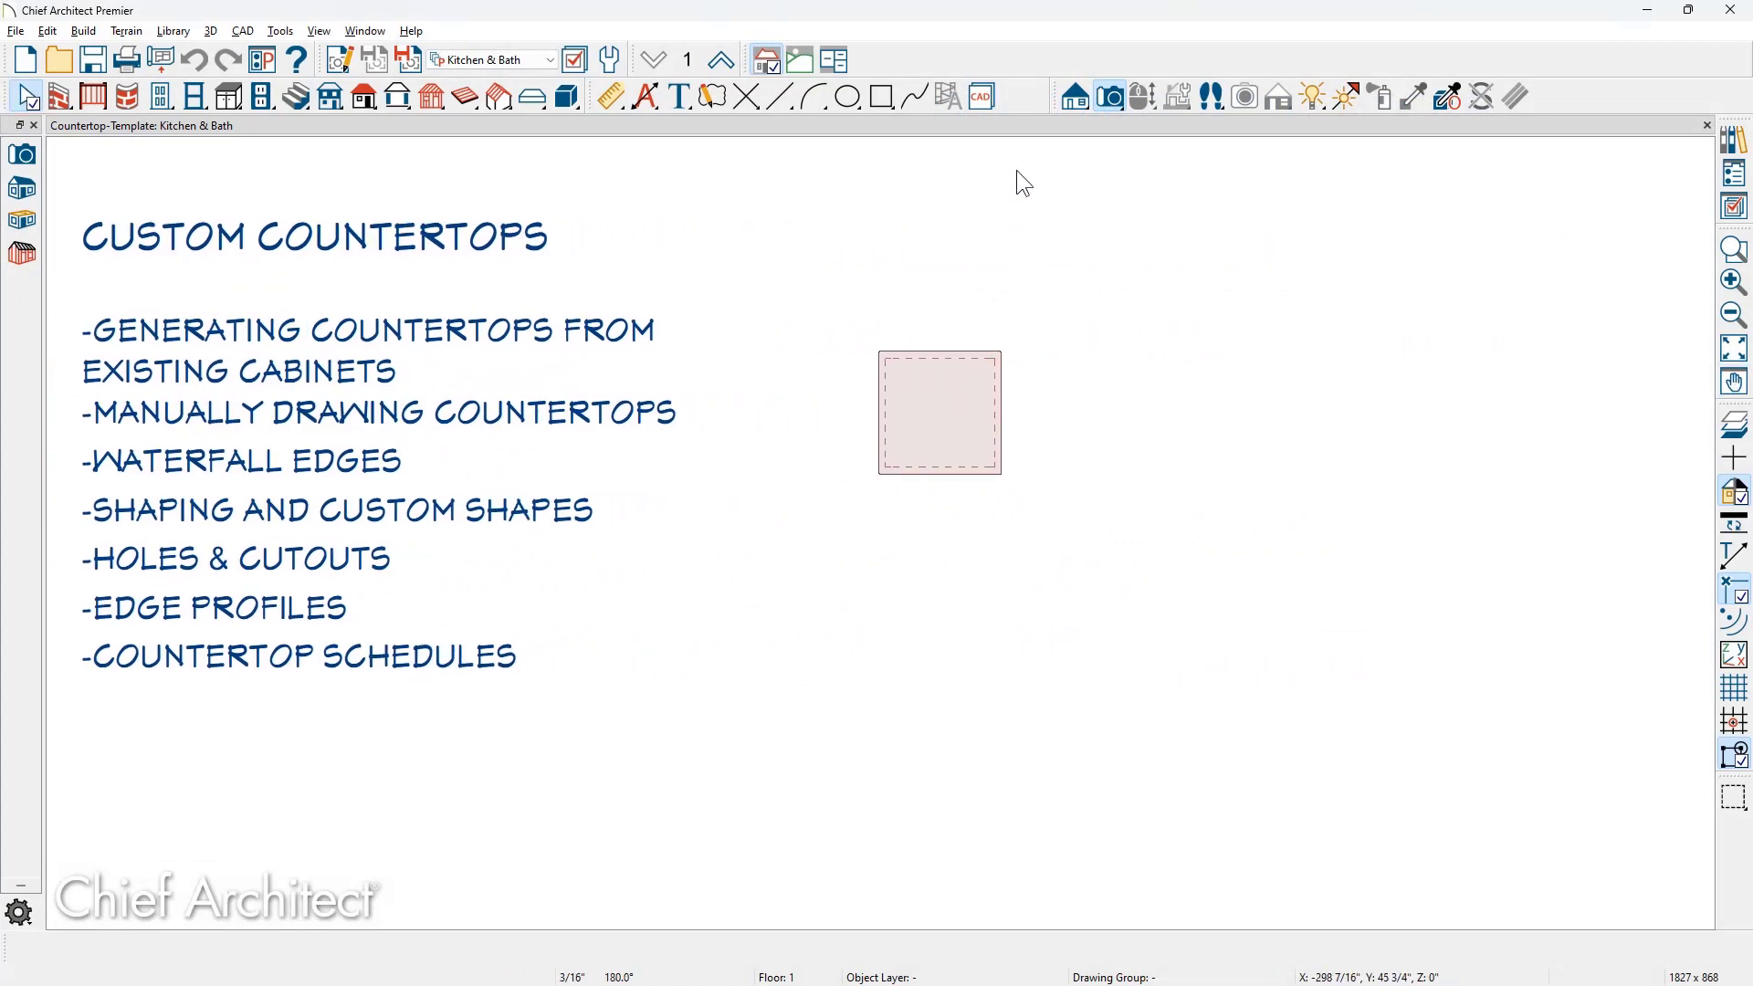
{"action": "left_click", "coordinate": [1106, 95]}
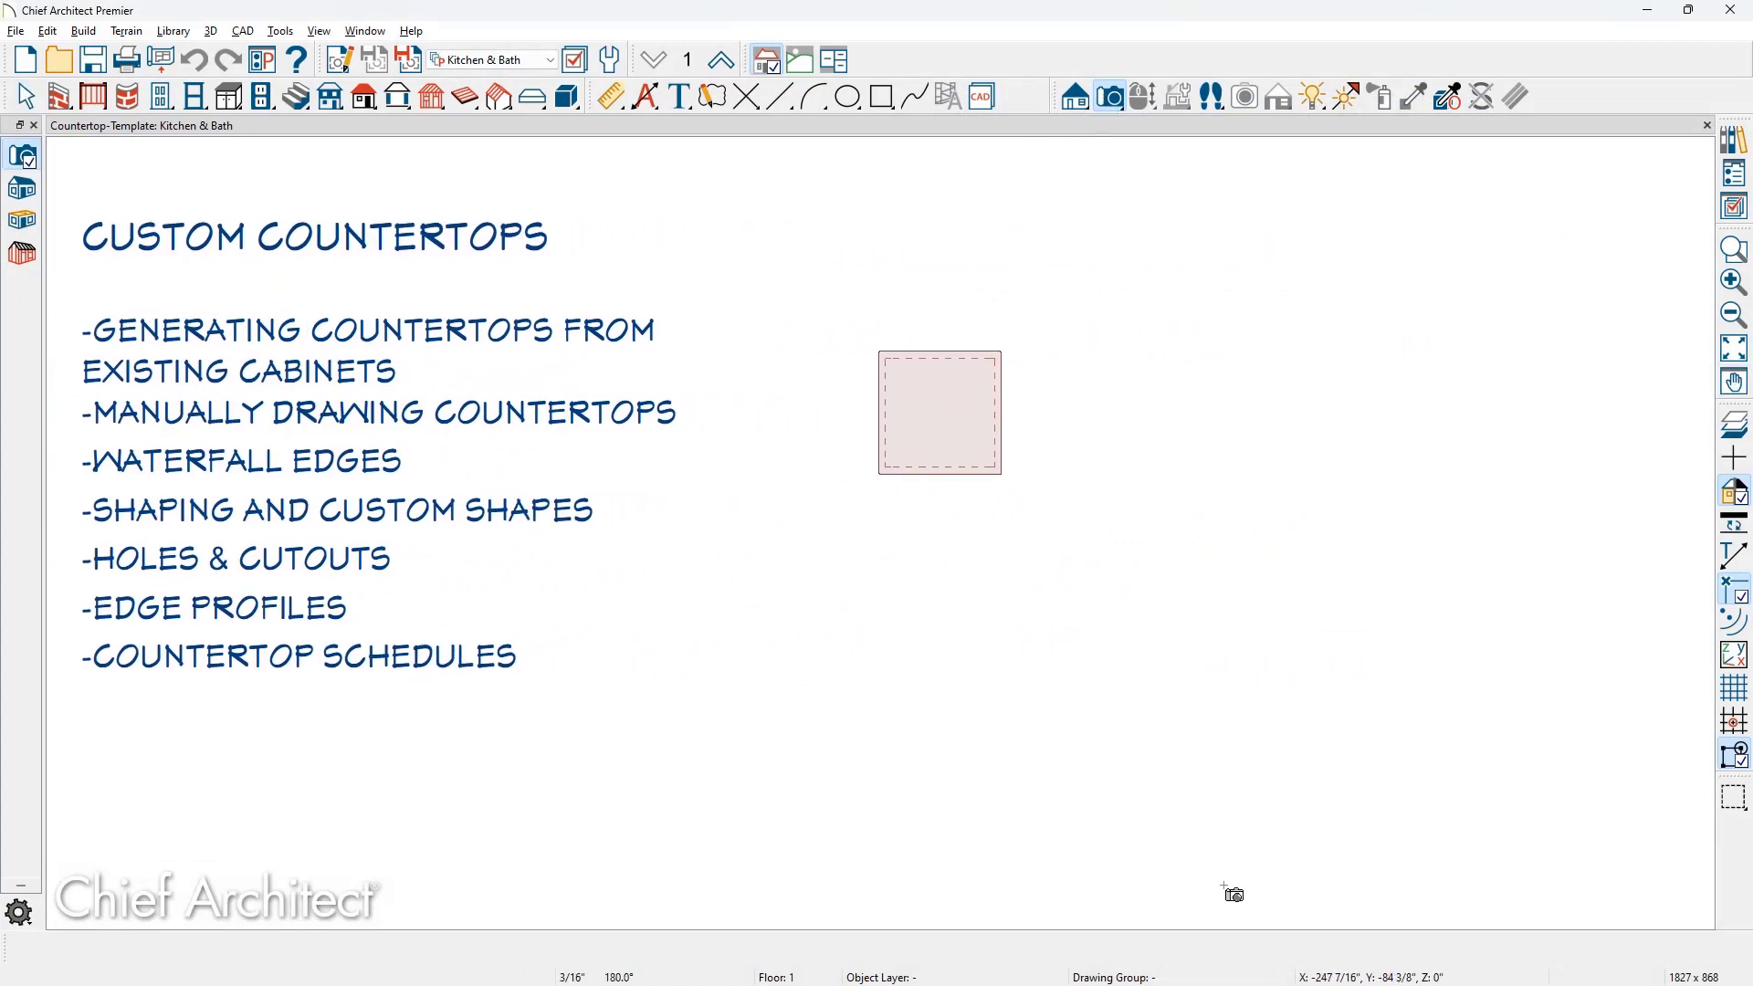
- In a camera view, generate a custom countertop from the cabinet, stretch it right and move it beside the cabinet
{"action": "left_click_drag", "start_coordinate": [1232, 883], "coordinate": [1029, 573]}
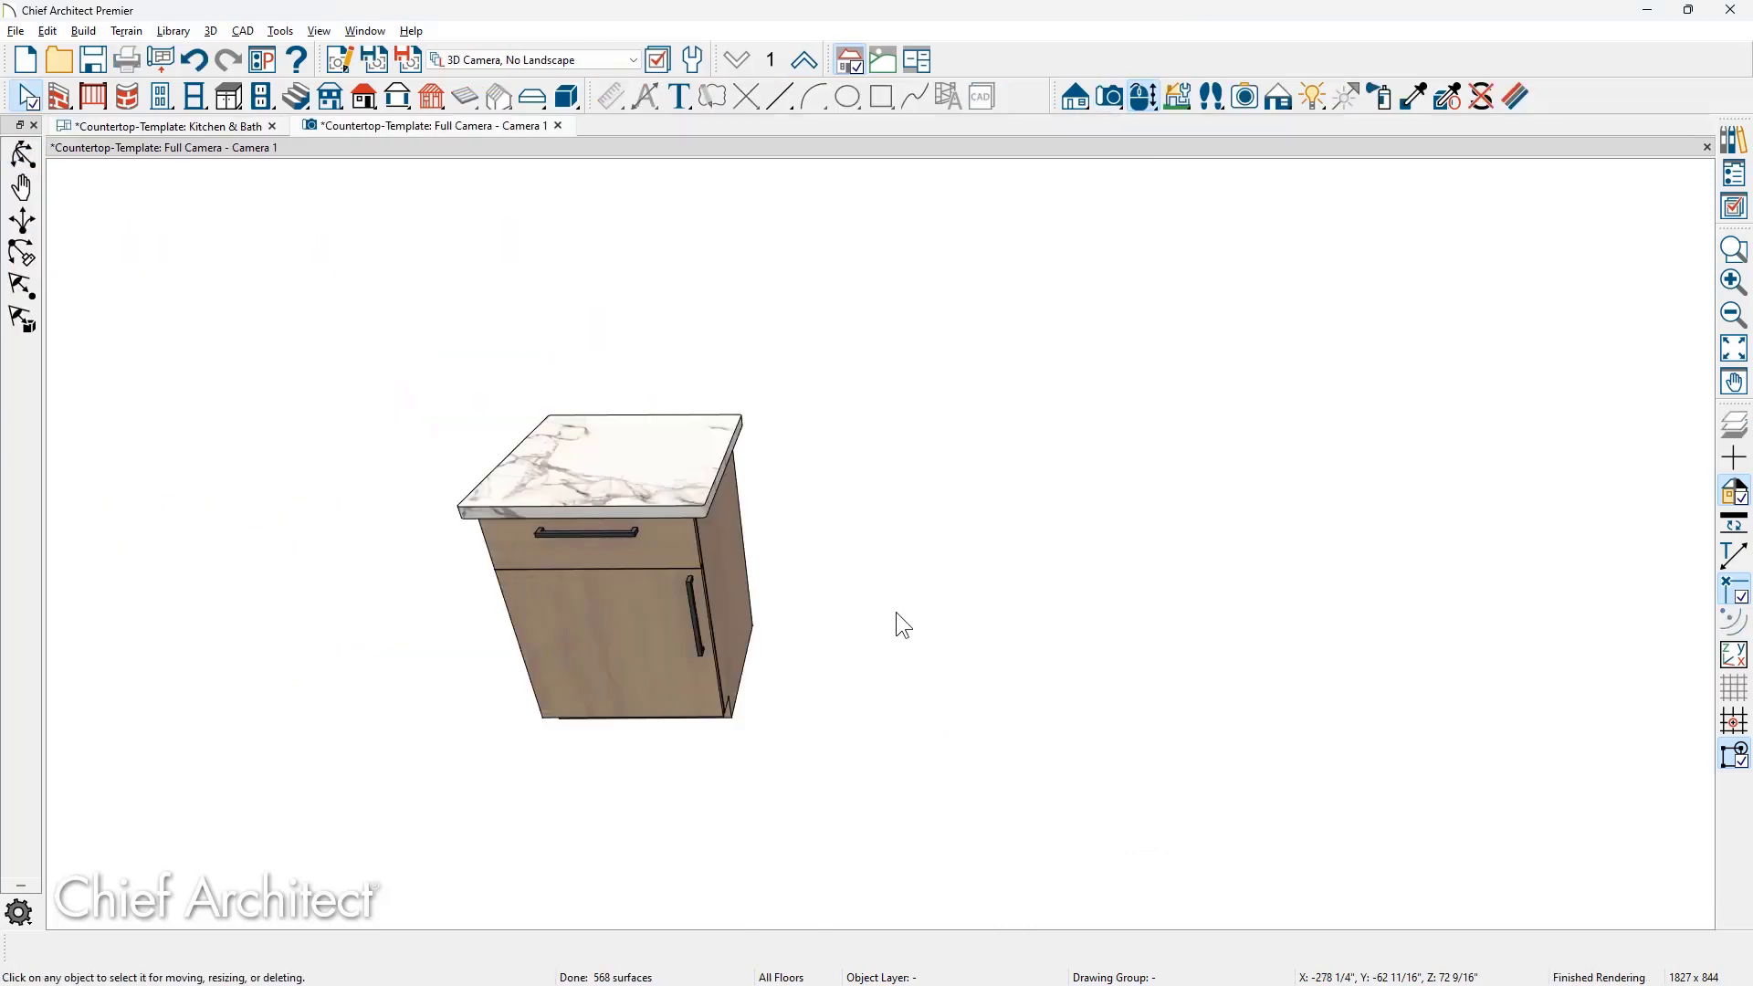
{"action": "left_click", "coordinate": [649, 644]}
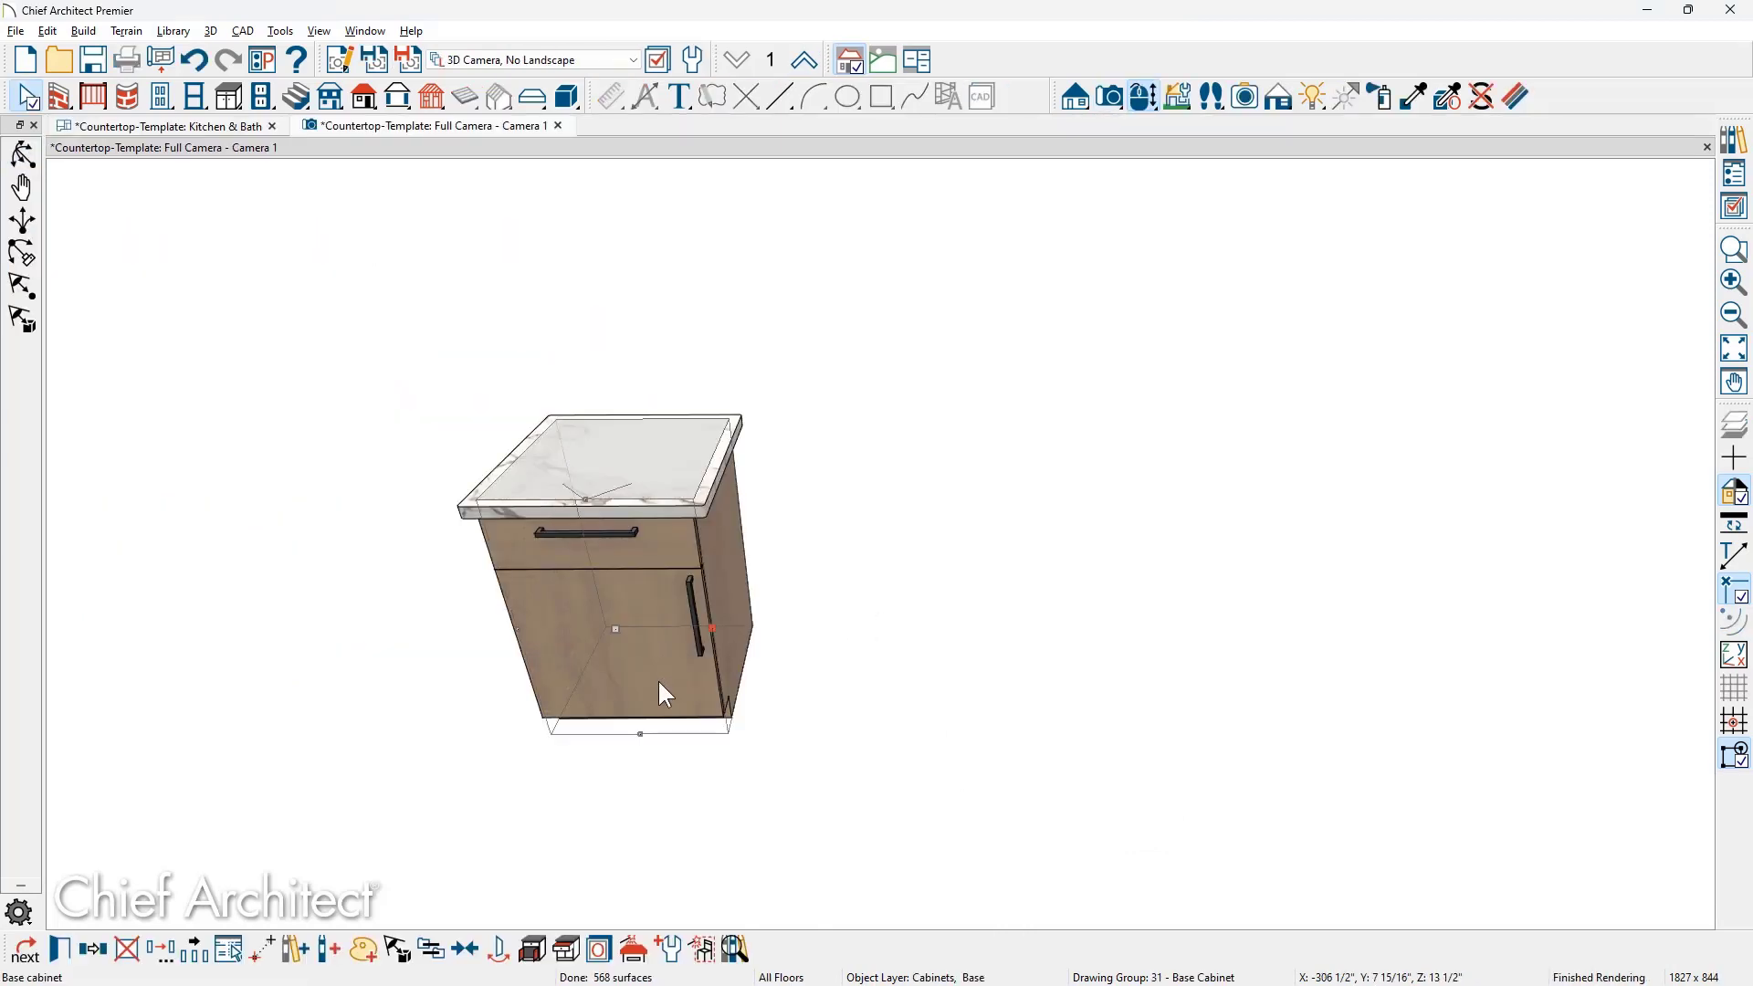
{"action": "left_click", "coordinate": [642, 946]}
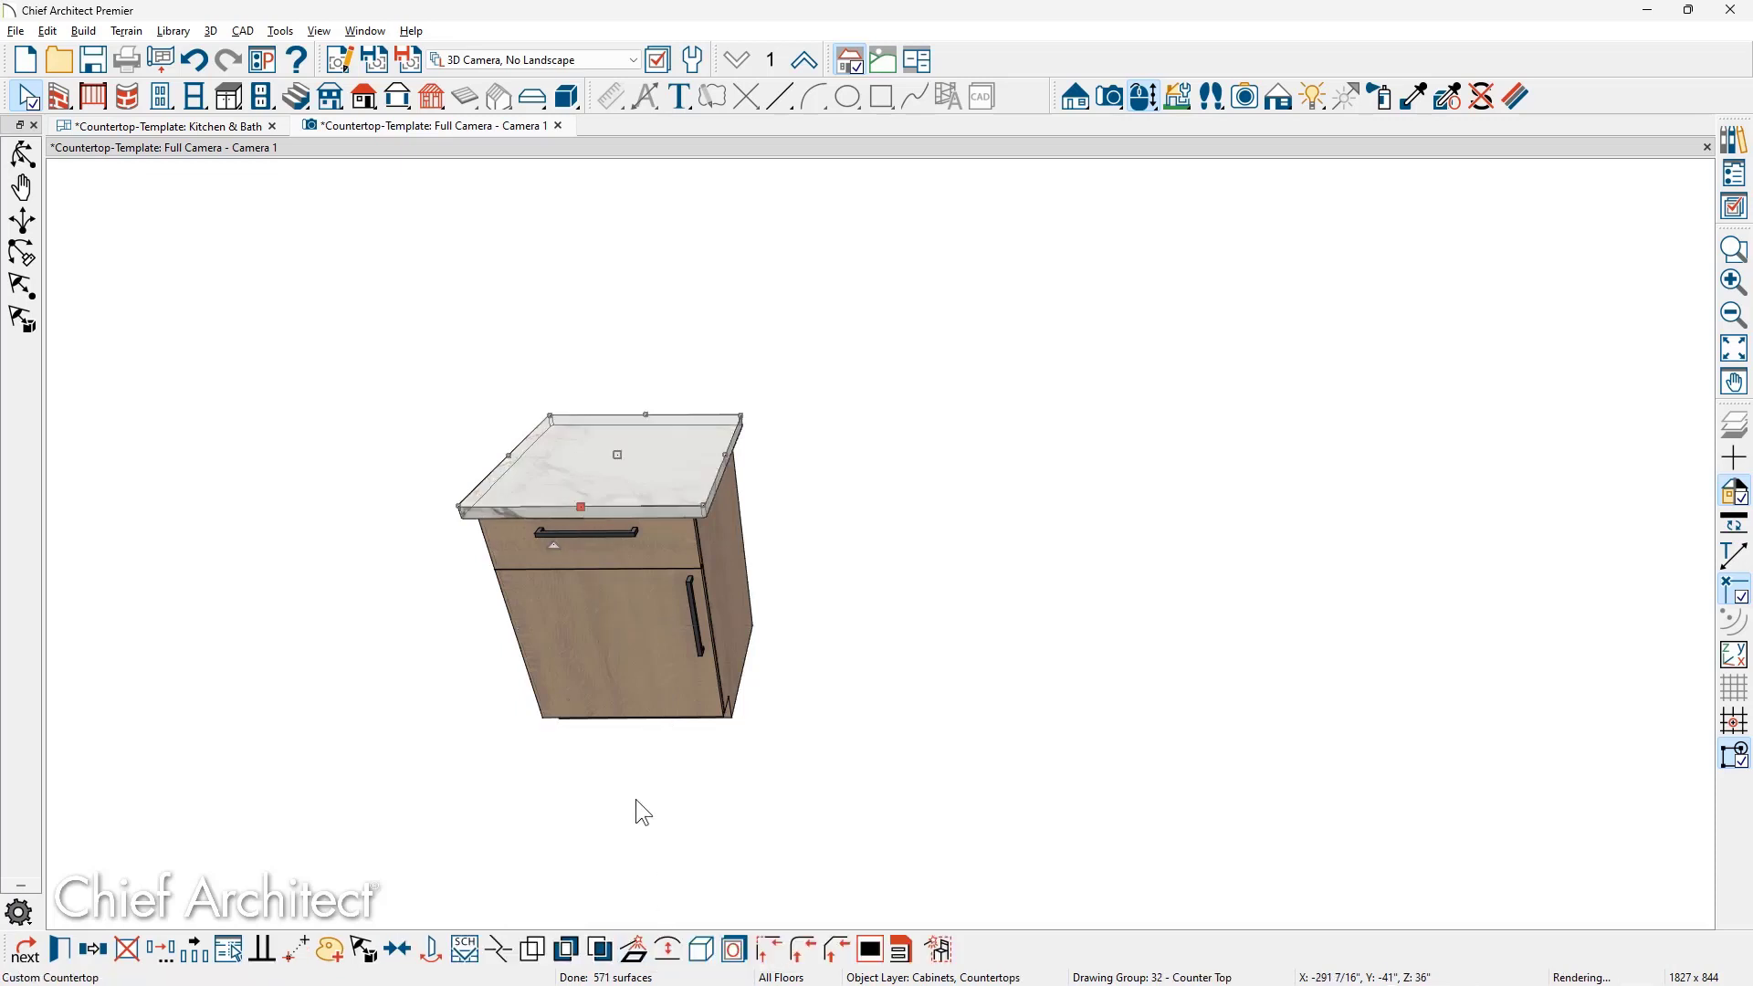
{"action": "left_click_drag", "start_coordinate": [728, 451], "coordinate": [1040, 493]}
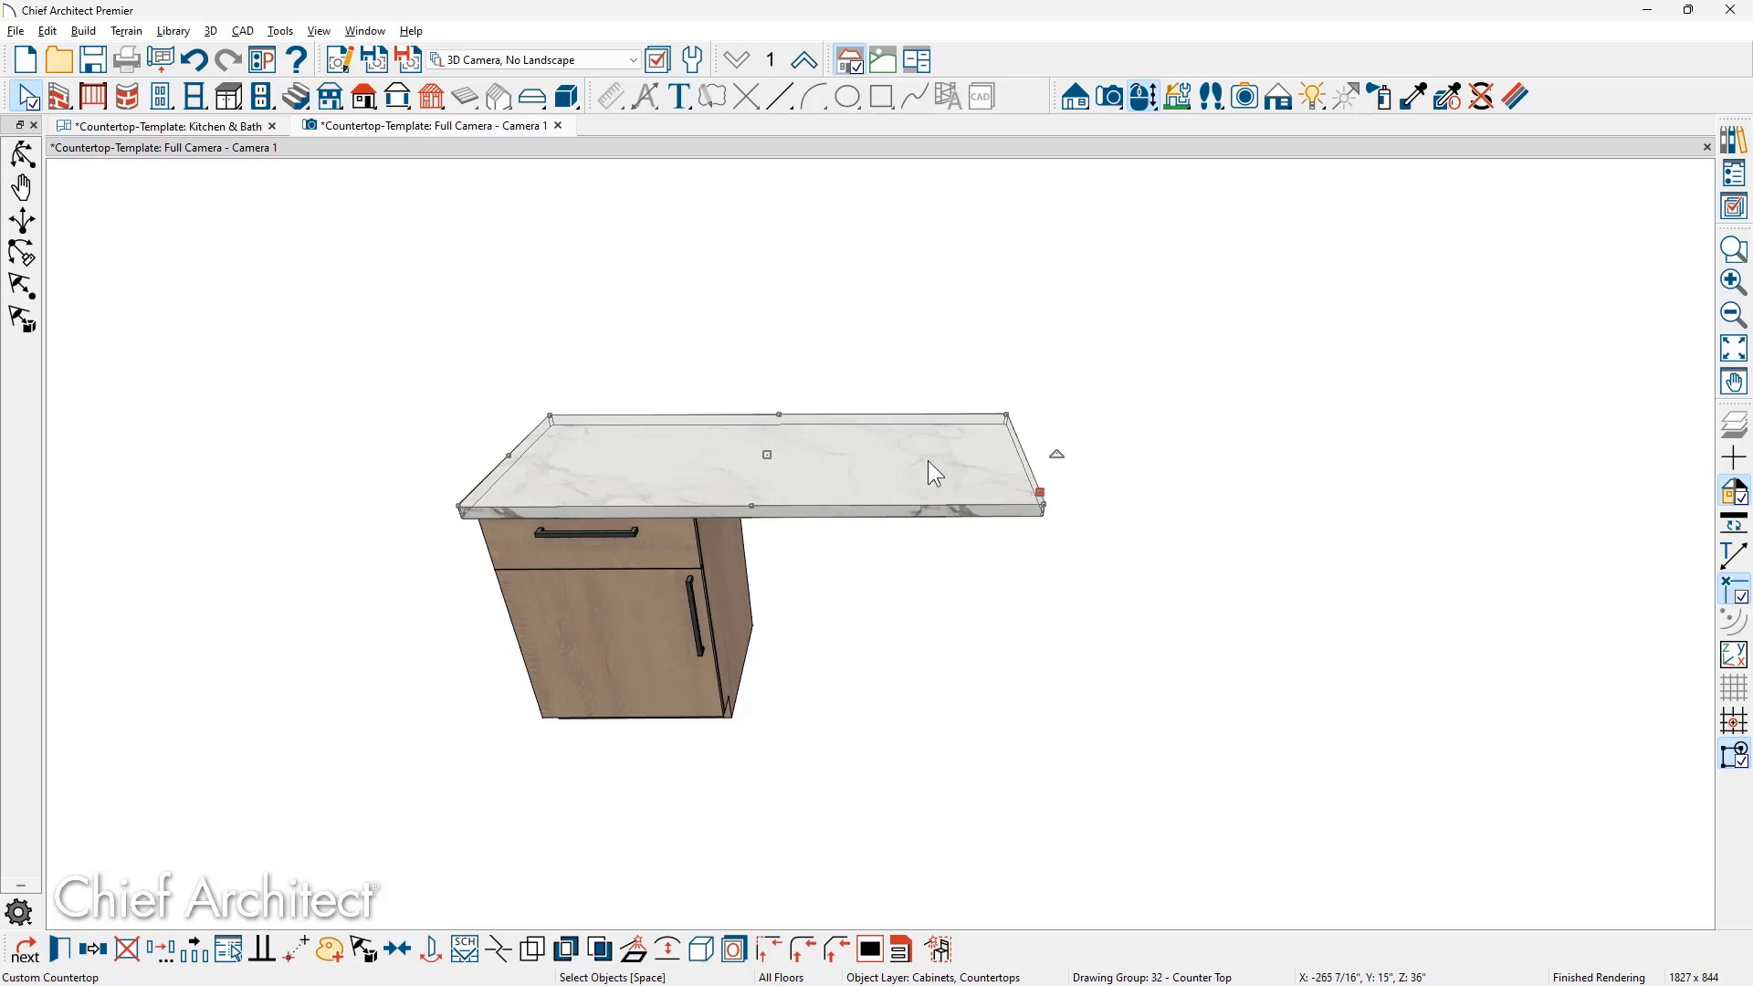
{"action": "left_click_drag", "start_coordinate": [769, 456], "coordinate": [1109, 473]}
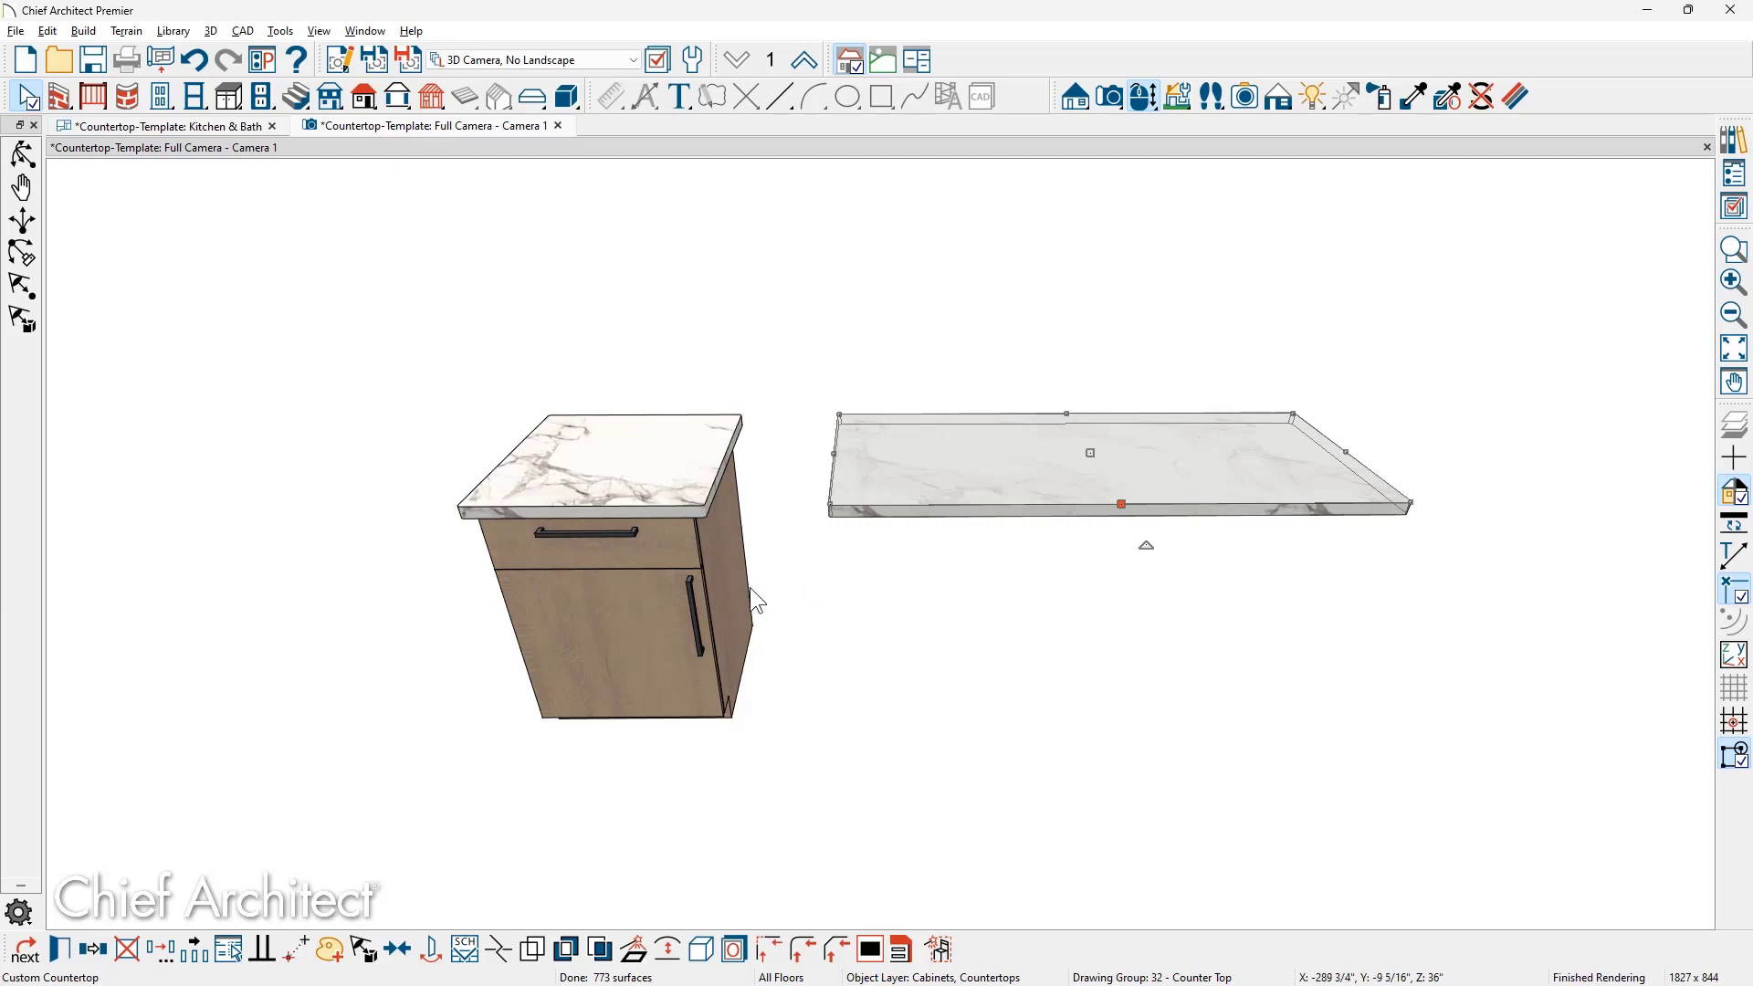
- Turn off the base cabinet's built-in countertop and set its height to 34.5 inches
{"action": "double_click", "coordinate": [662, 609]}
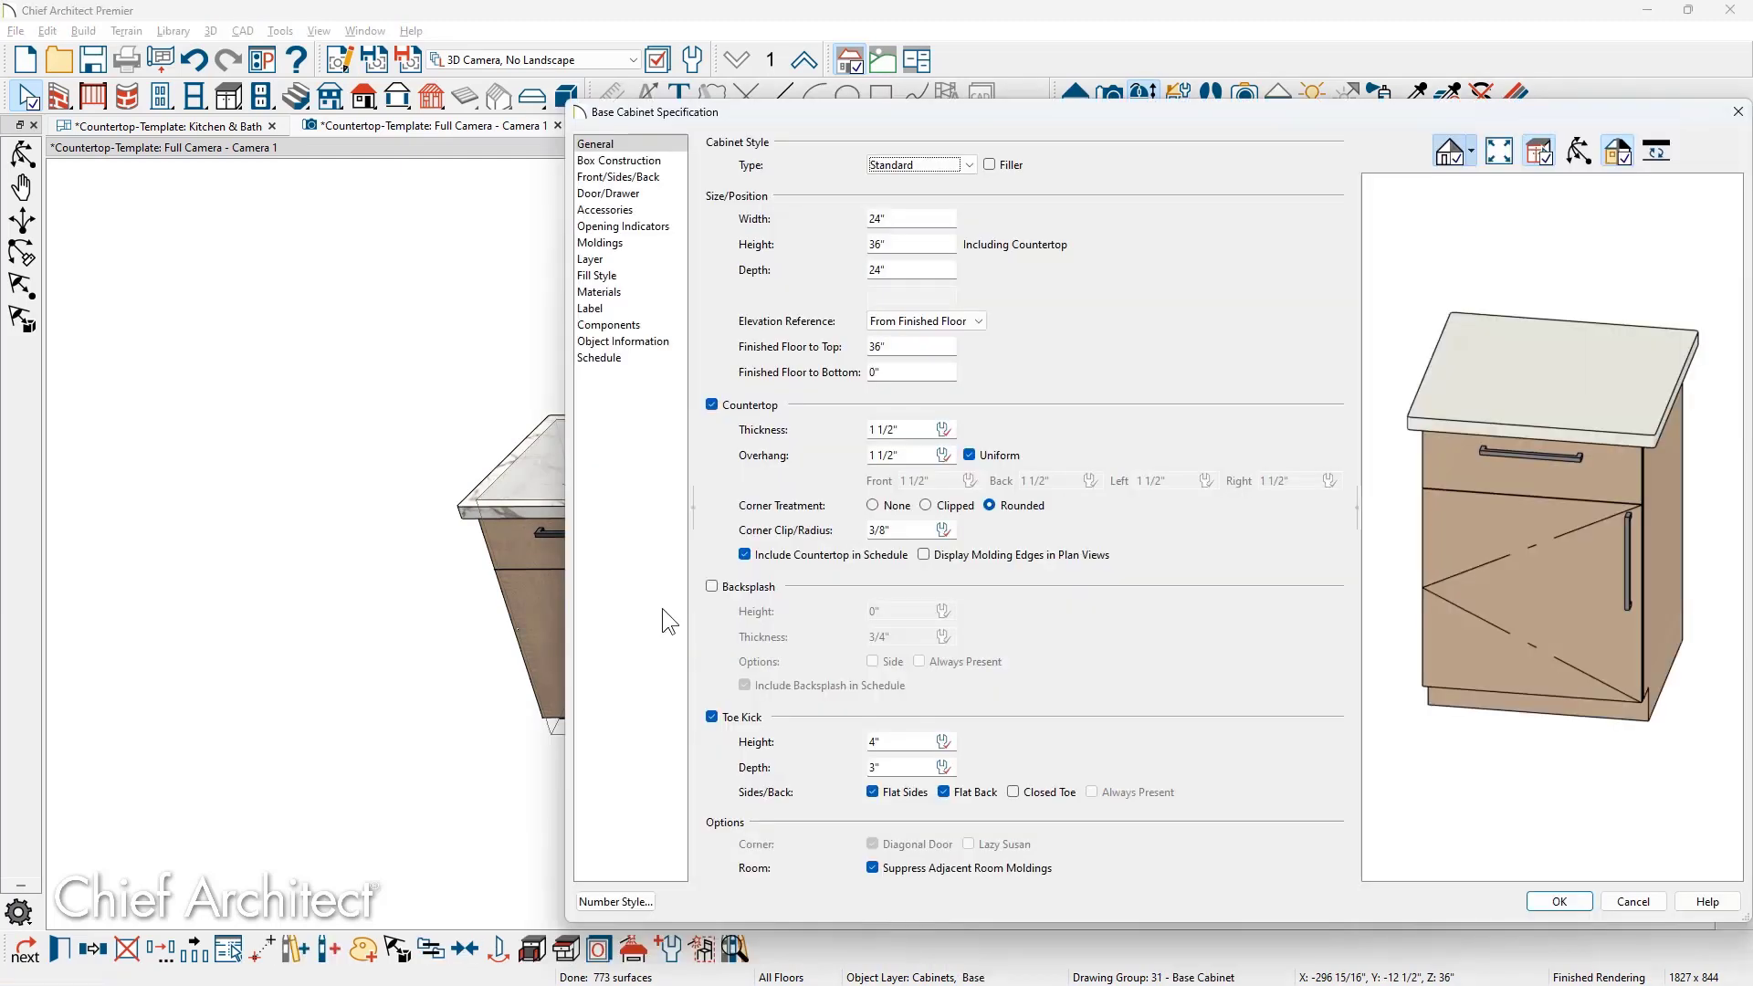
{"action": "left_click", "coordinate": [713, 405]}
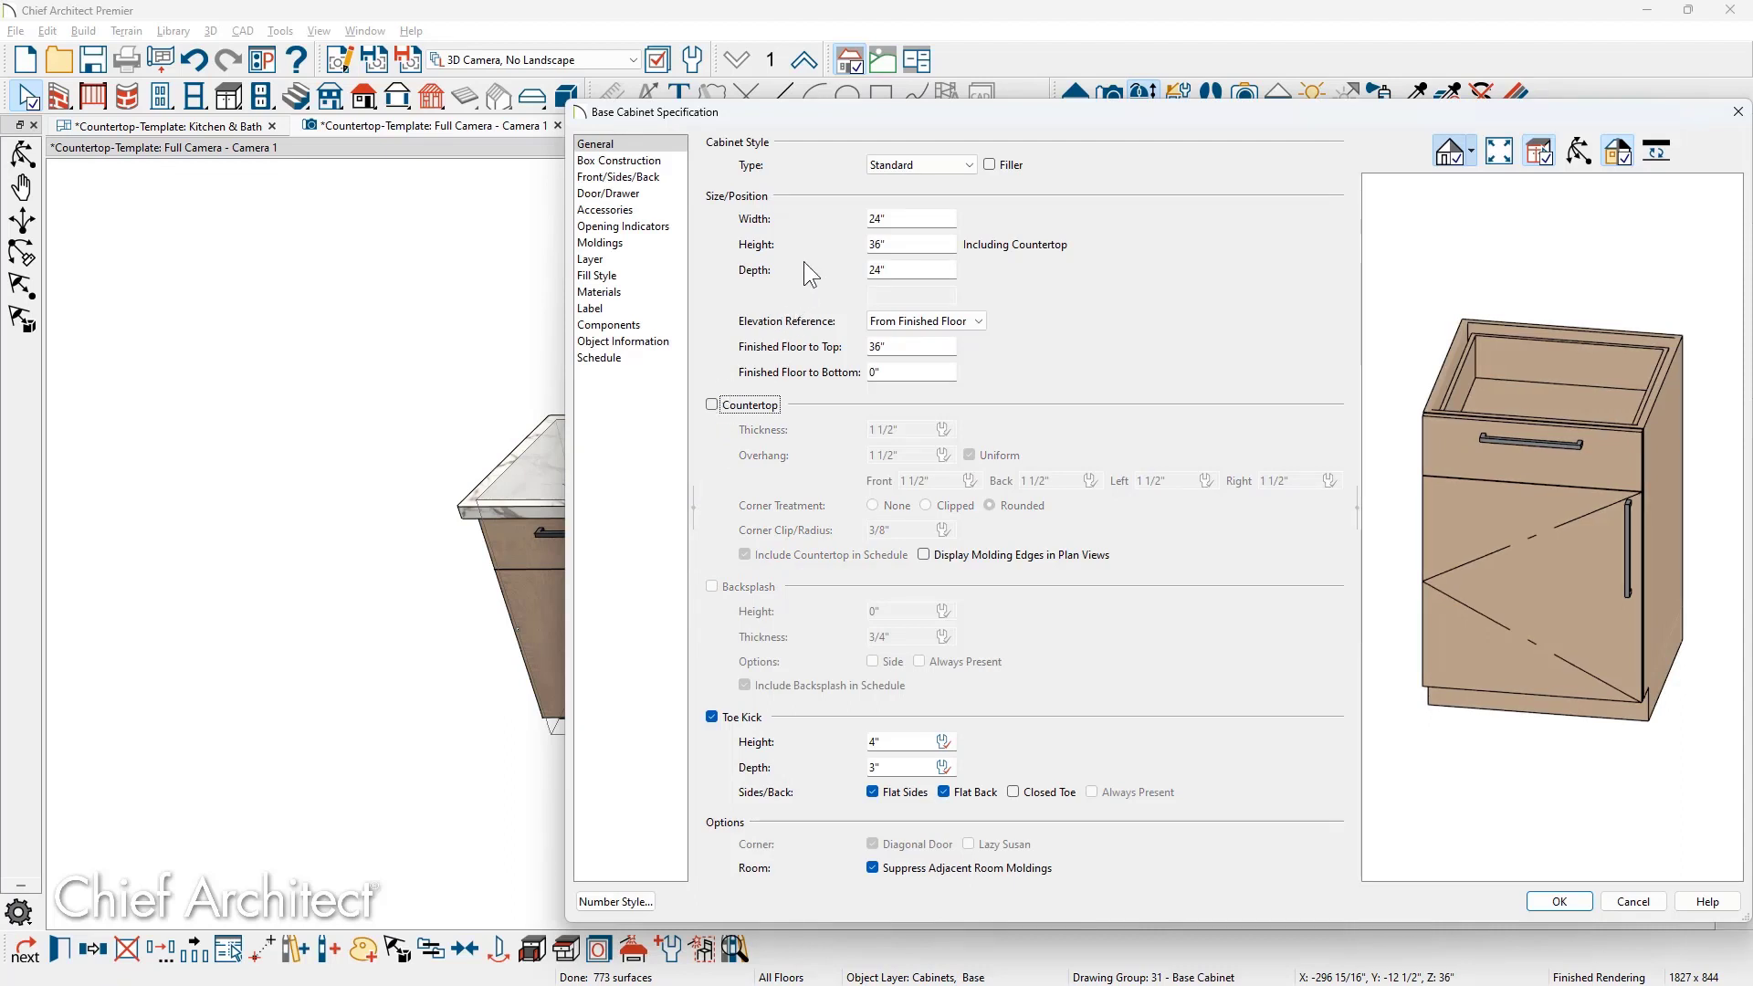
{"action": "double_click", "coordinate": [915, 248]}
{"action": "type", "text": "34.5"}
{"action": "key", "text": "Return"}
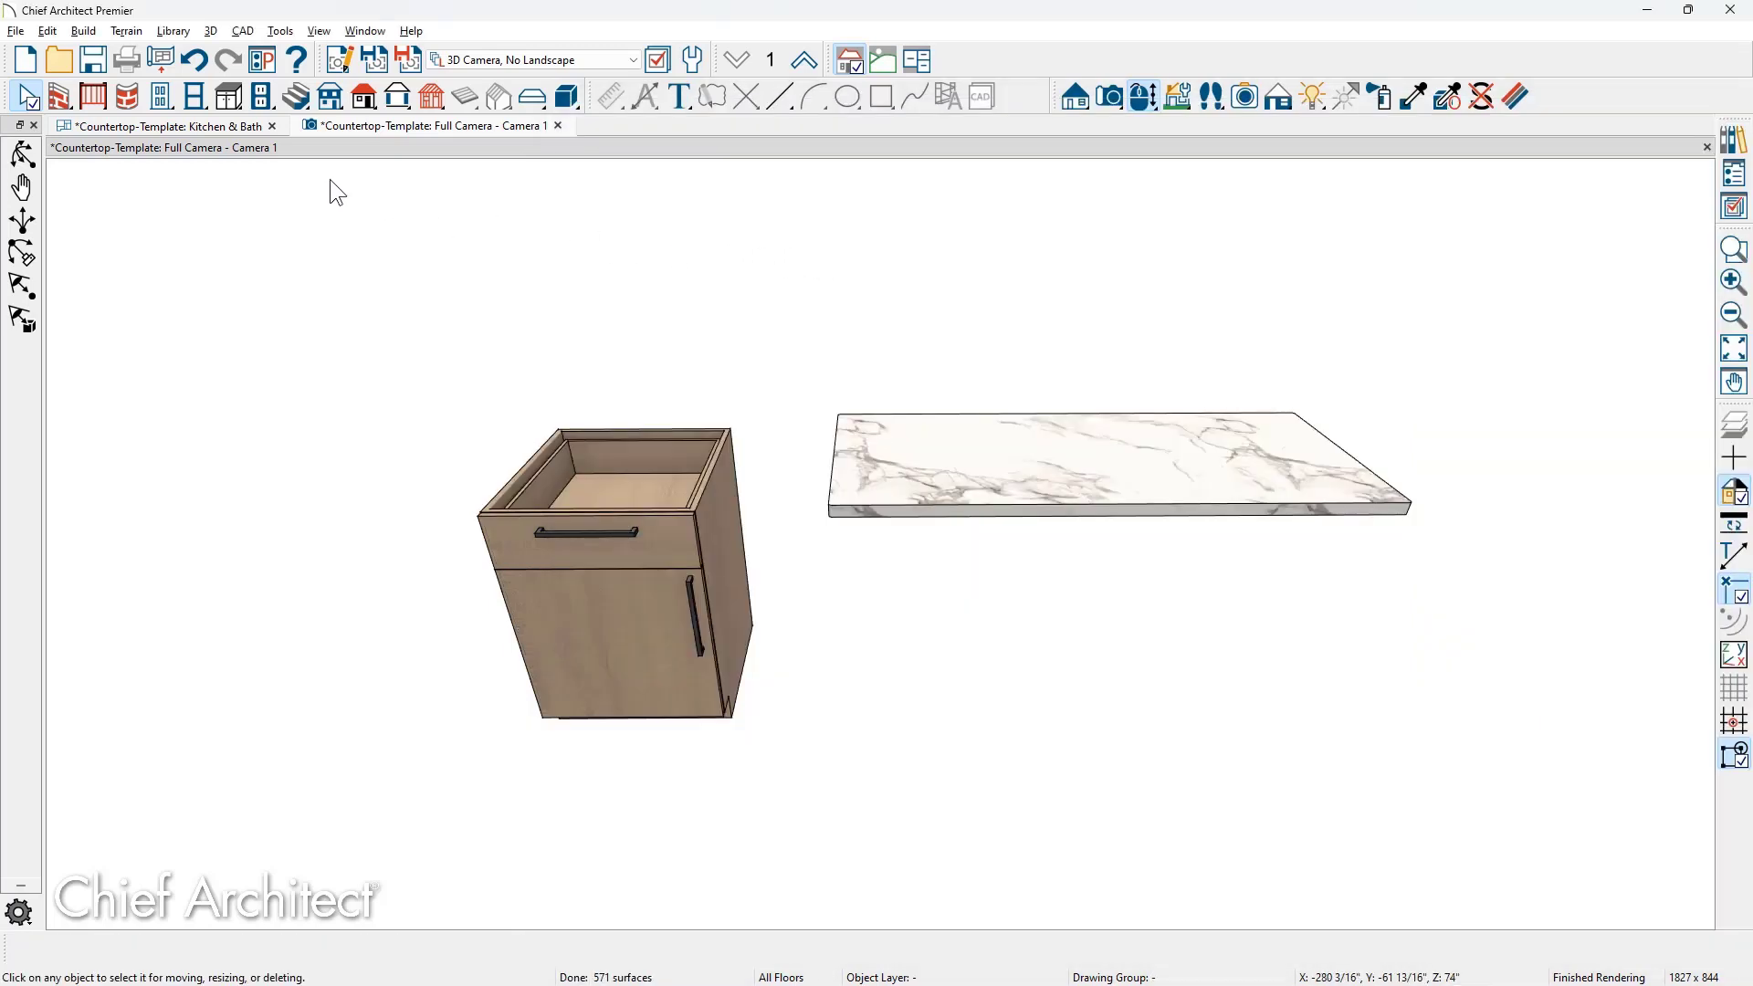
- In the Kitchen & Bath plan, draw a custom countertop over the cabinet outline
{"action": "left_click", "coordinate": [226, 128]}
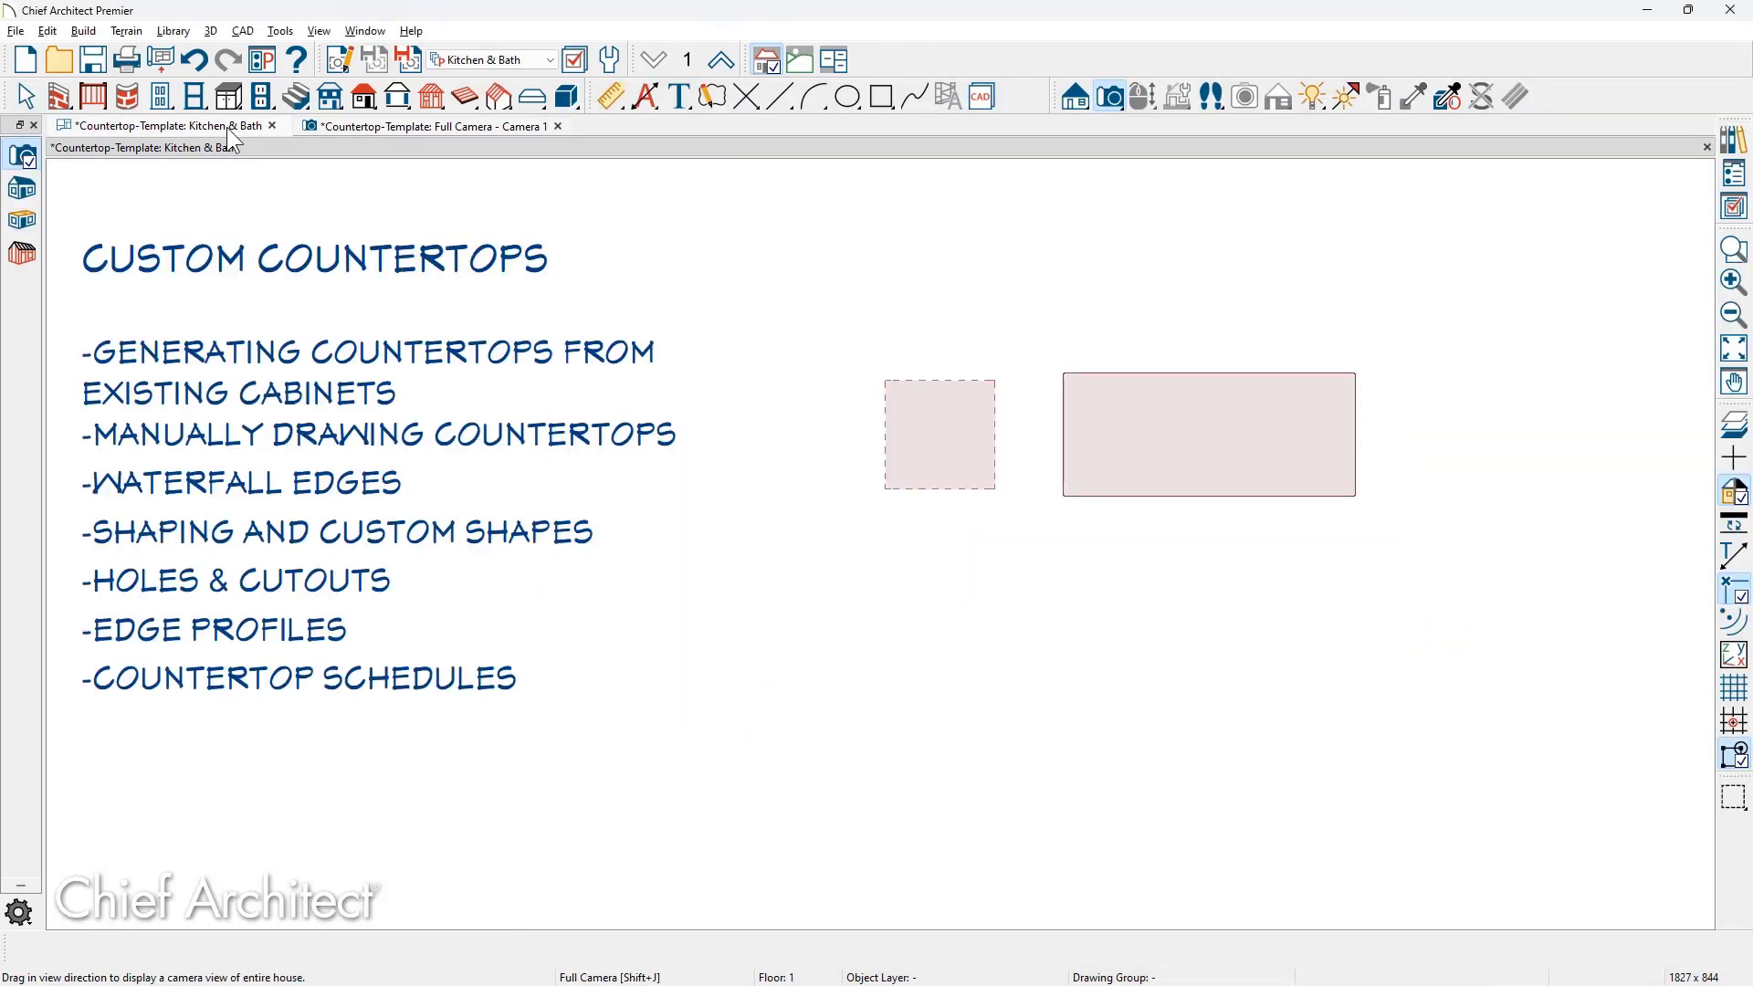
{"action": "left_click", "coordinate": [229, 104]}
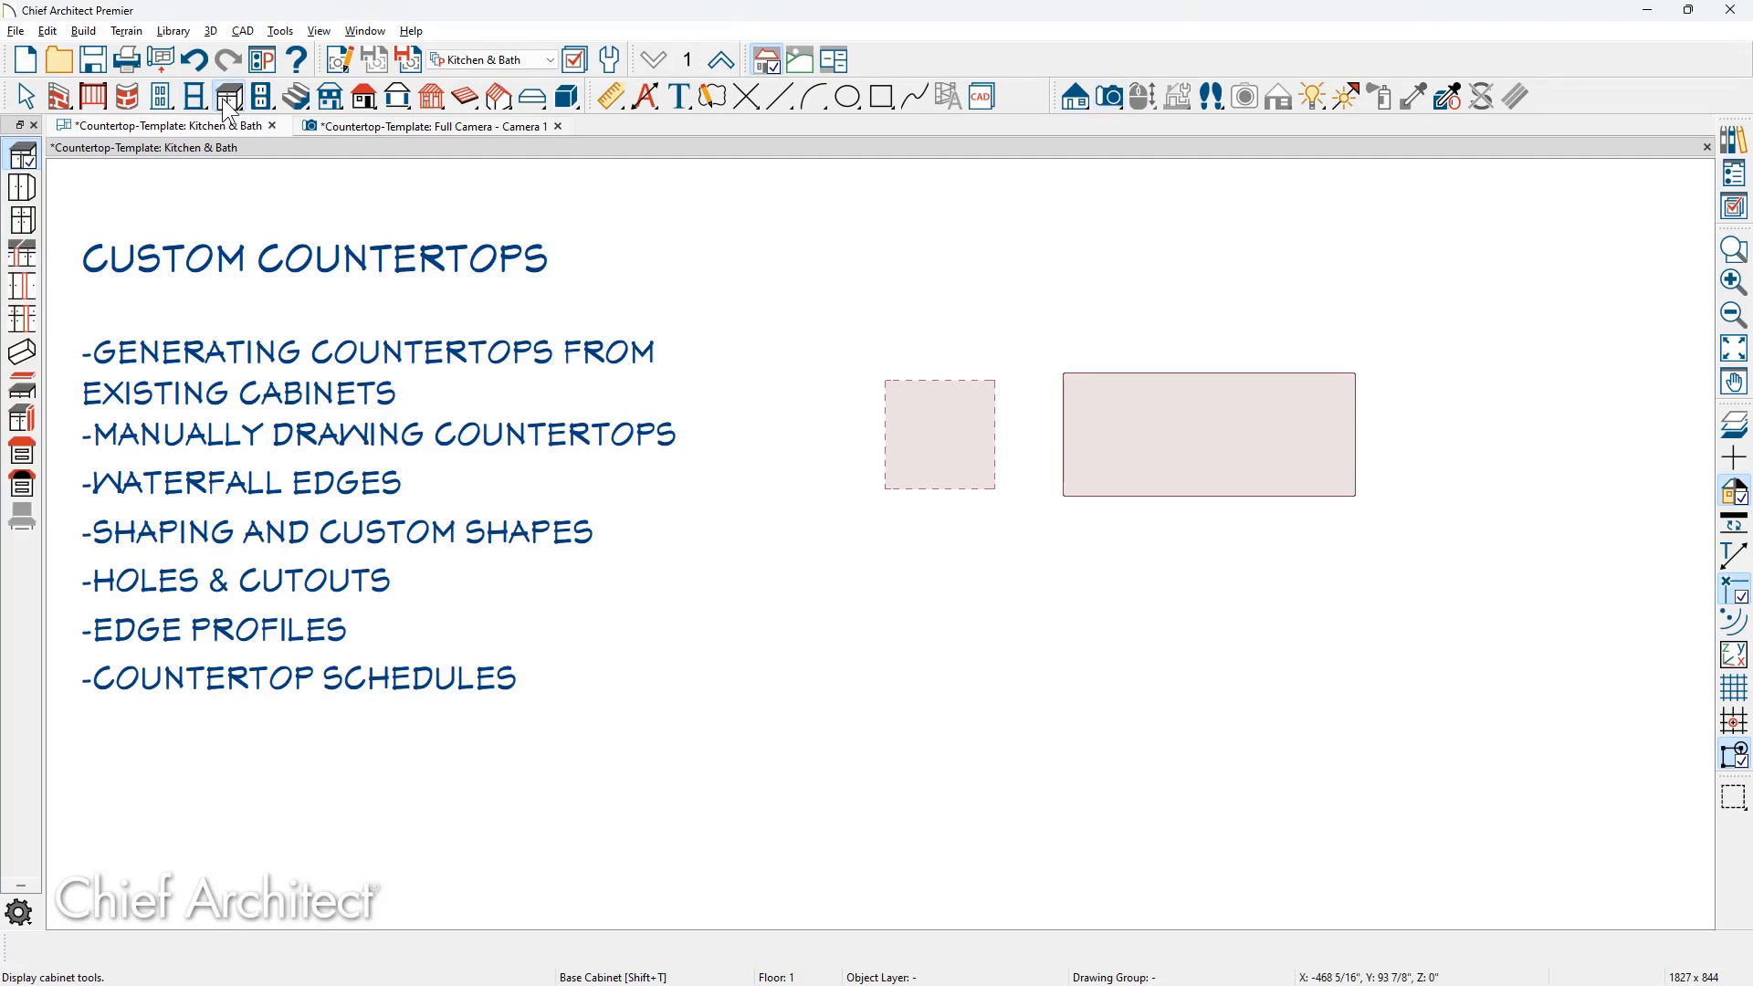
{"action": "left_click", "coordinate": [23, 458]}
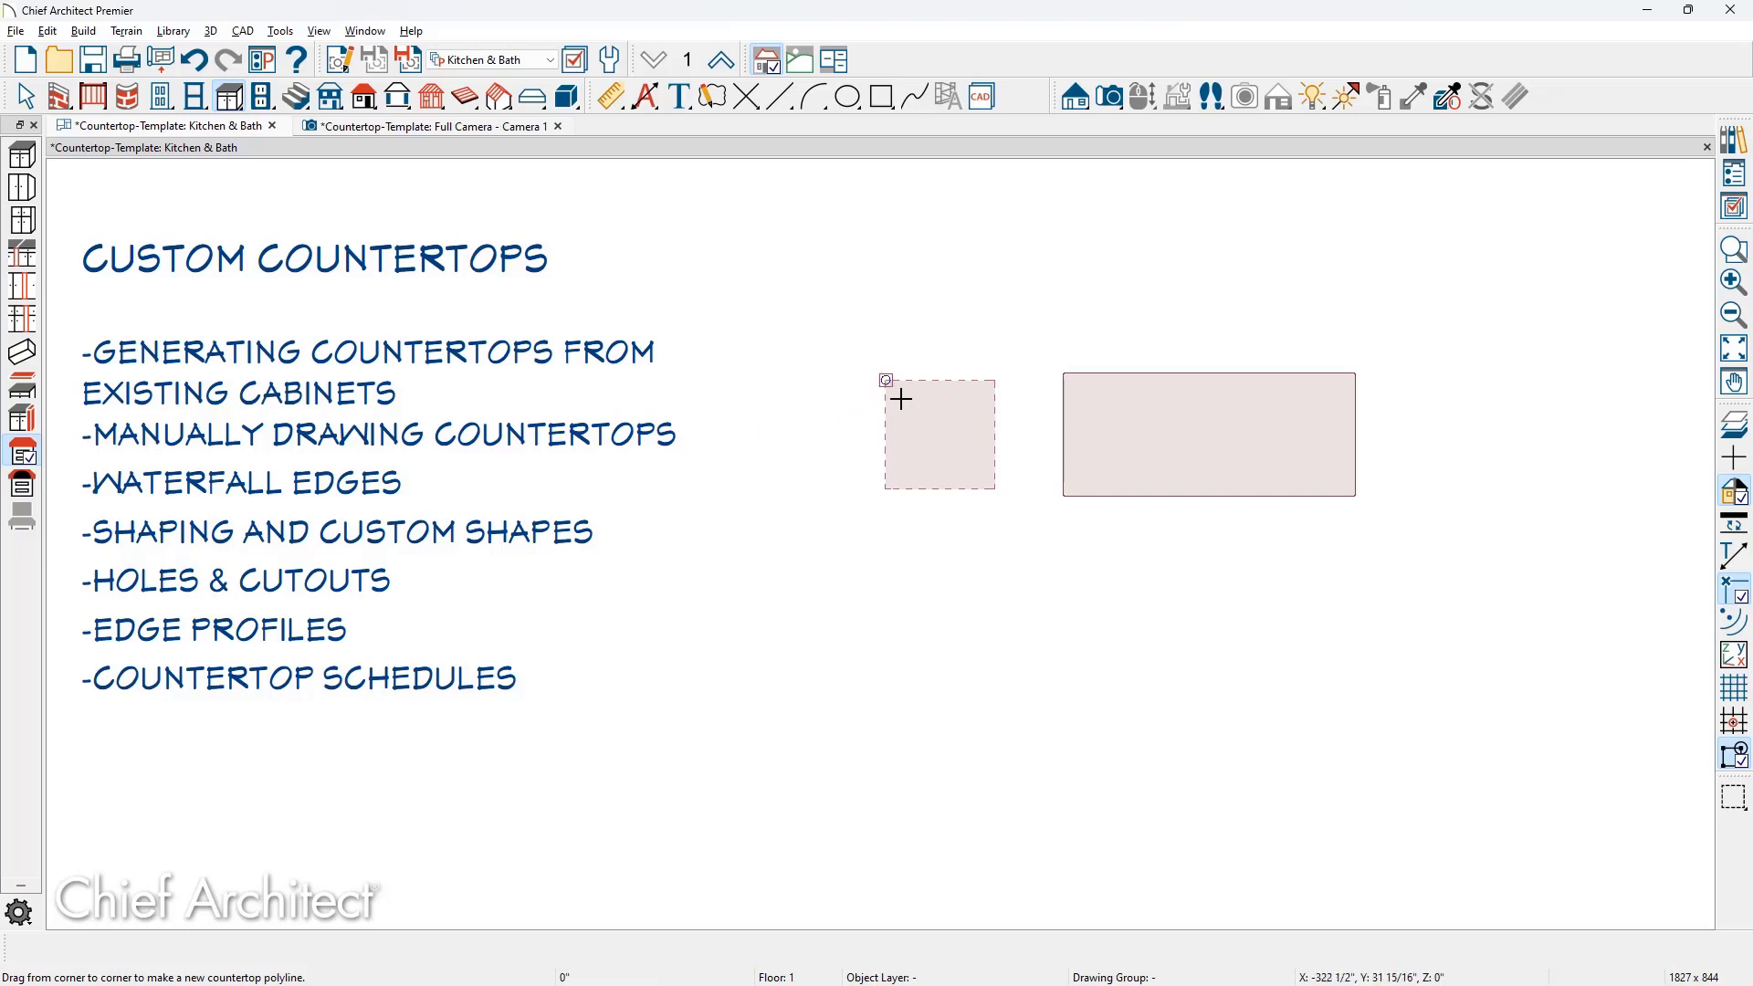
{"action": "left_click_drag", "start_coordinate": [884, 381], "coordinate": [990, 484]}
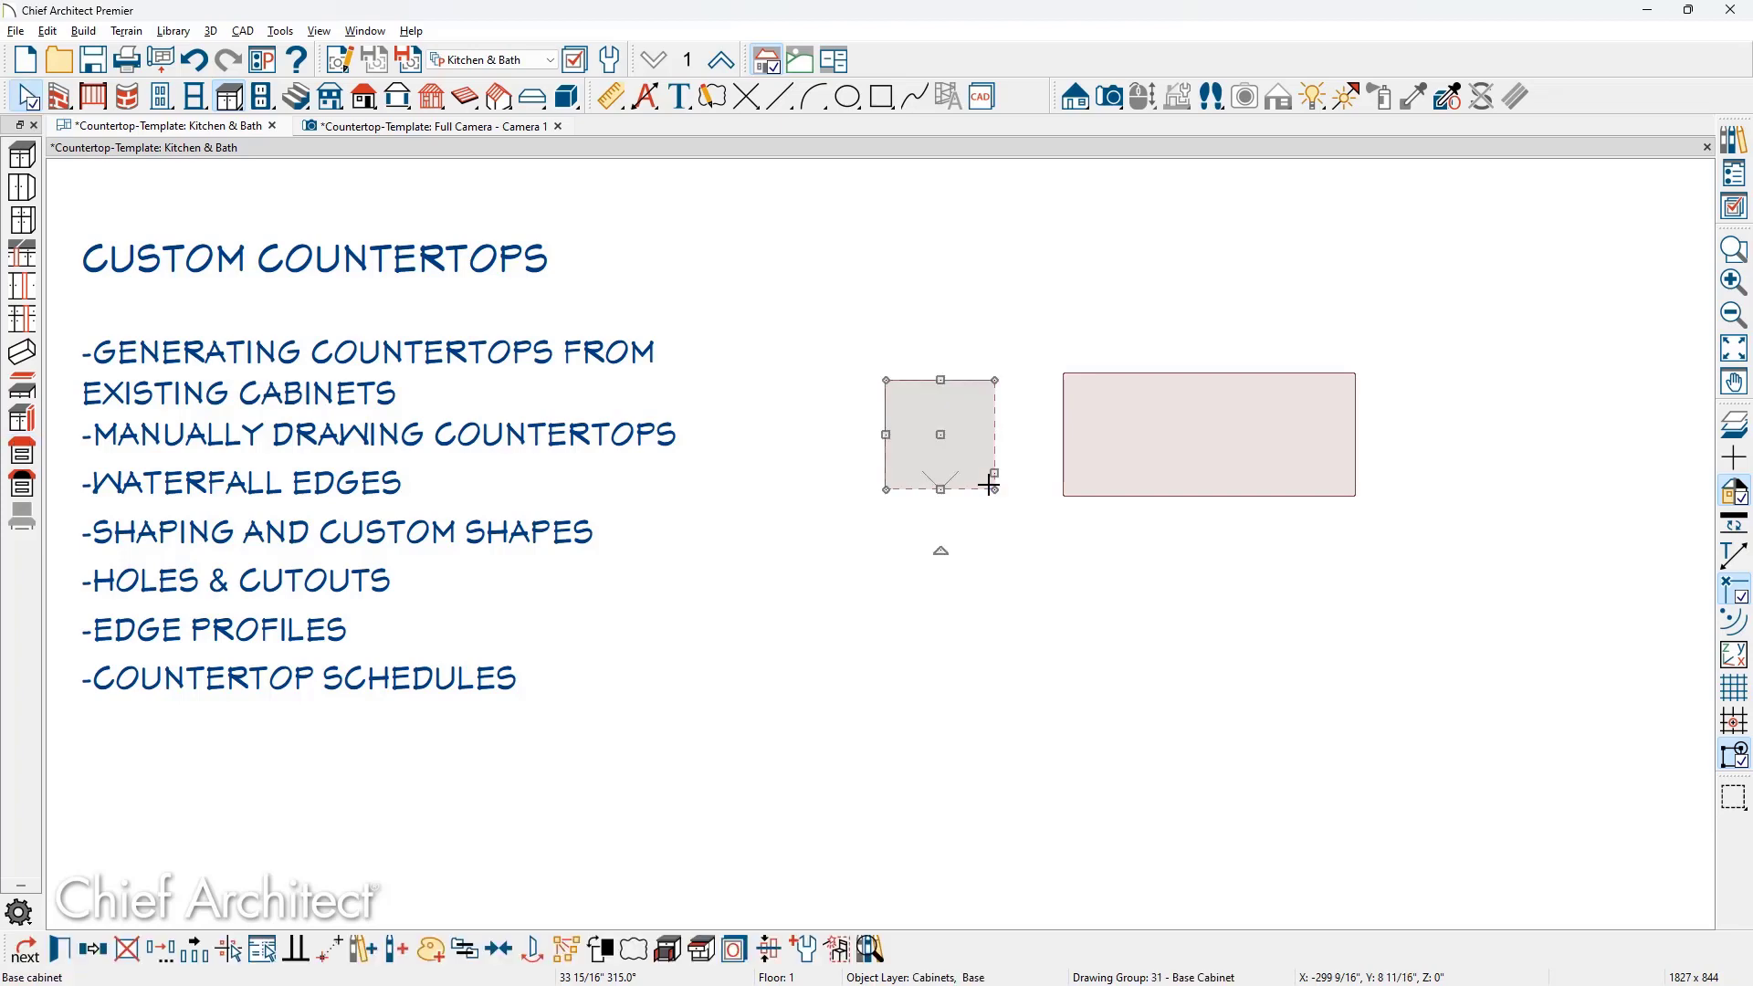
- Offset the countertop corner by 1.5 and -1.5 for a 1 1/2 inch overhang, viewed in 3D
{"action": "left_click", "coordinate": [994, 487]}
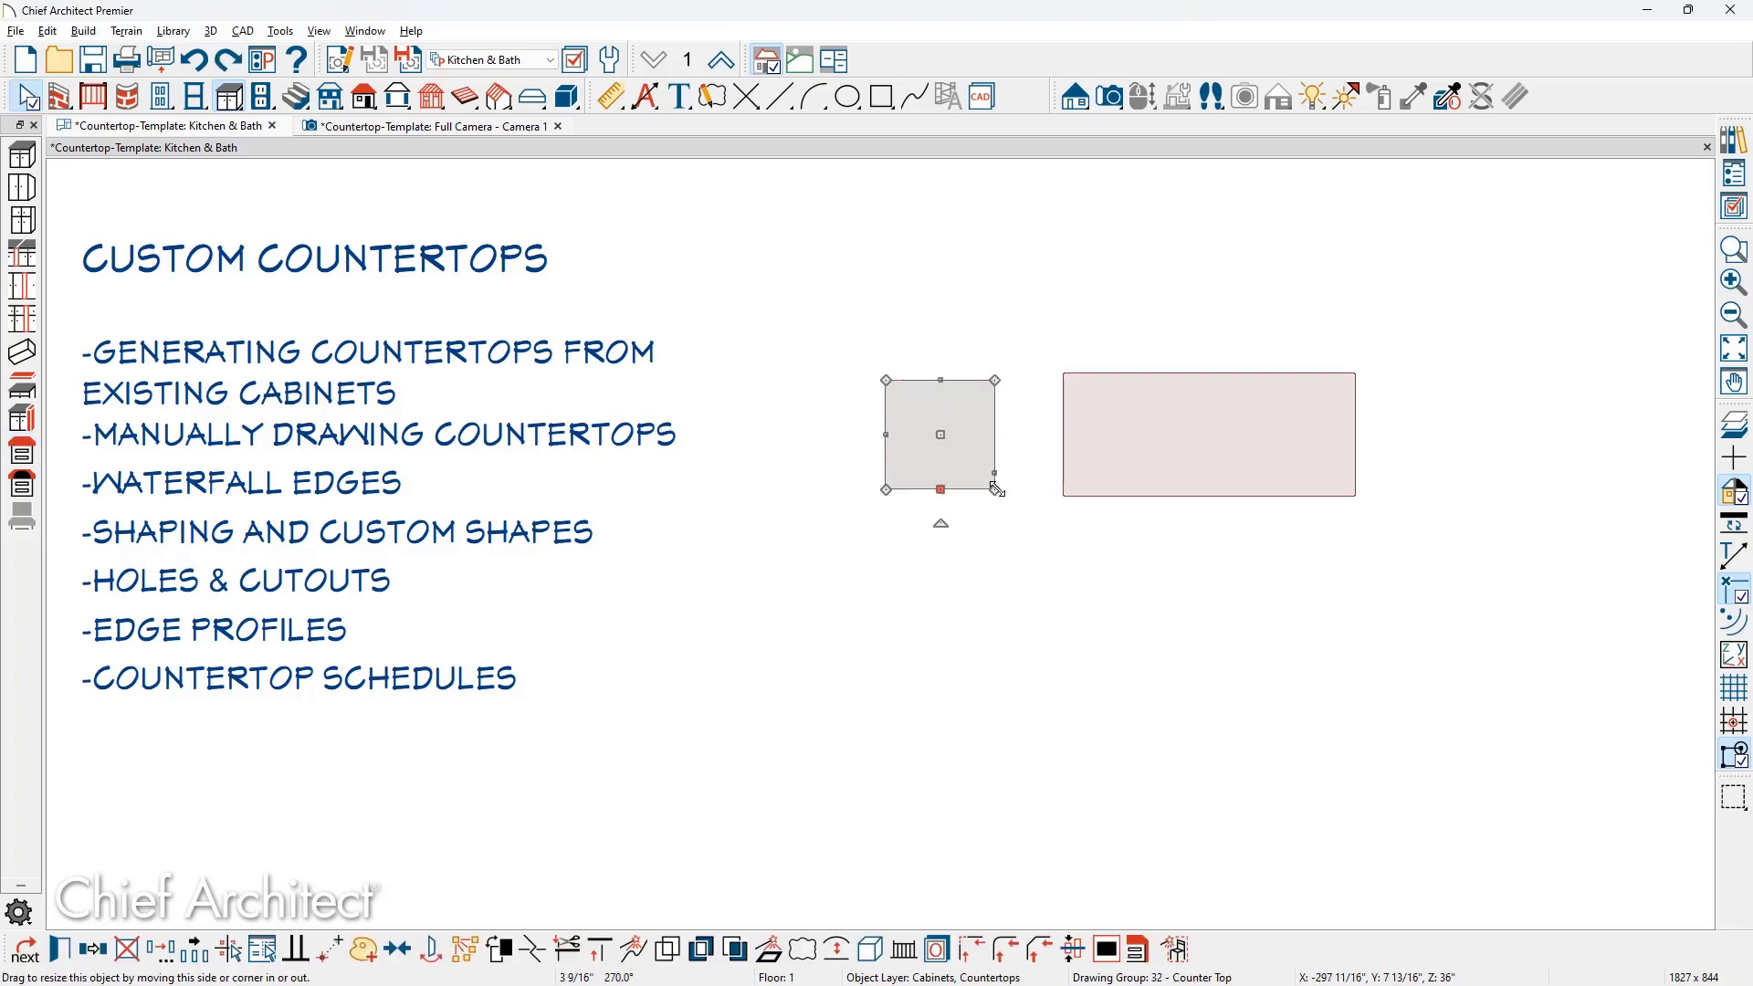
{"action": "left_click_drag", "start_coordinate": [997, 490], "coordinate": [1015, 503]}
{"action": "key", "text": "Tab"}
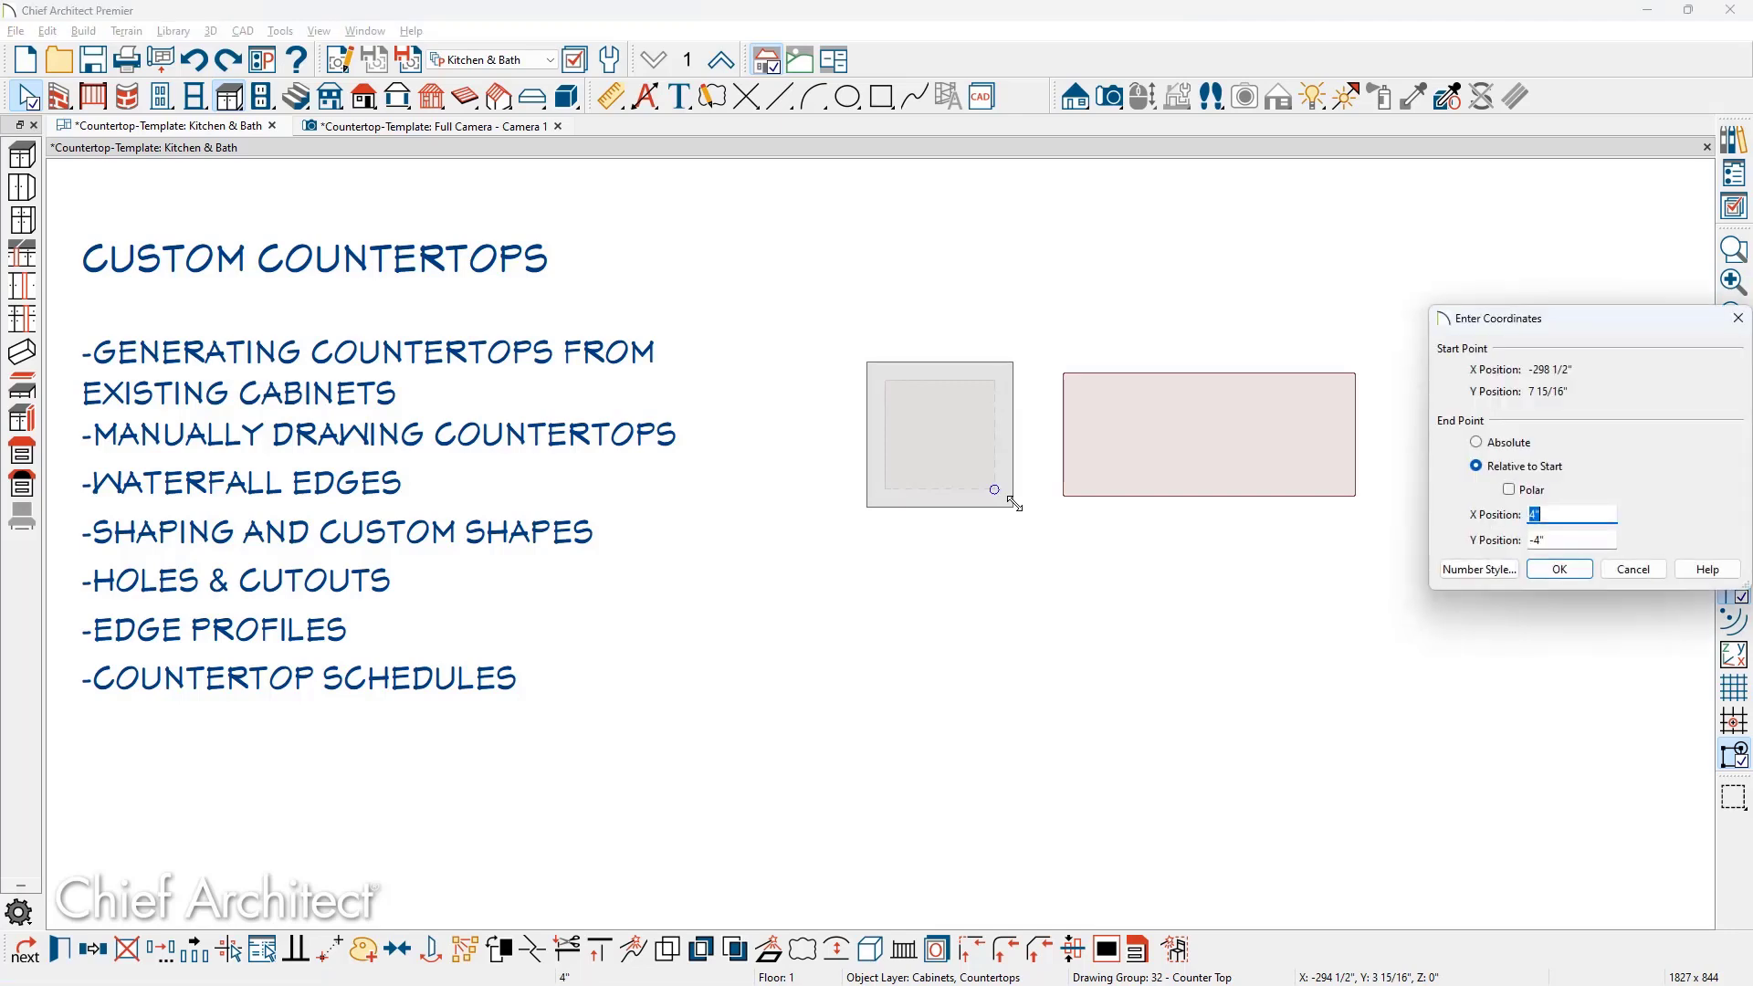
{"action": "left_click", "coordinate": [1536, 515]}
{"action": "key", "text": "BackSpace"}
{"action": "key", "text": "BackSpace"}
{"action": "type", "text": "1.5"}
{"action": "key", "text": "Tab"}
{"action": "type", "text": "-1.5"}
{"action": "key", "text": "Return"}
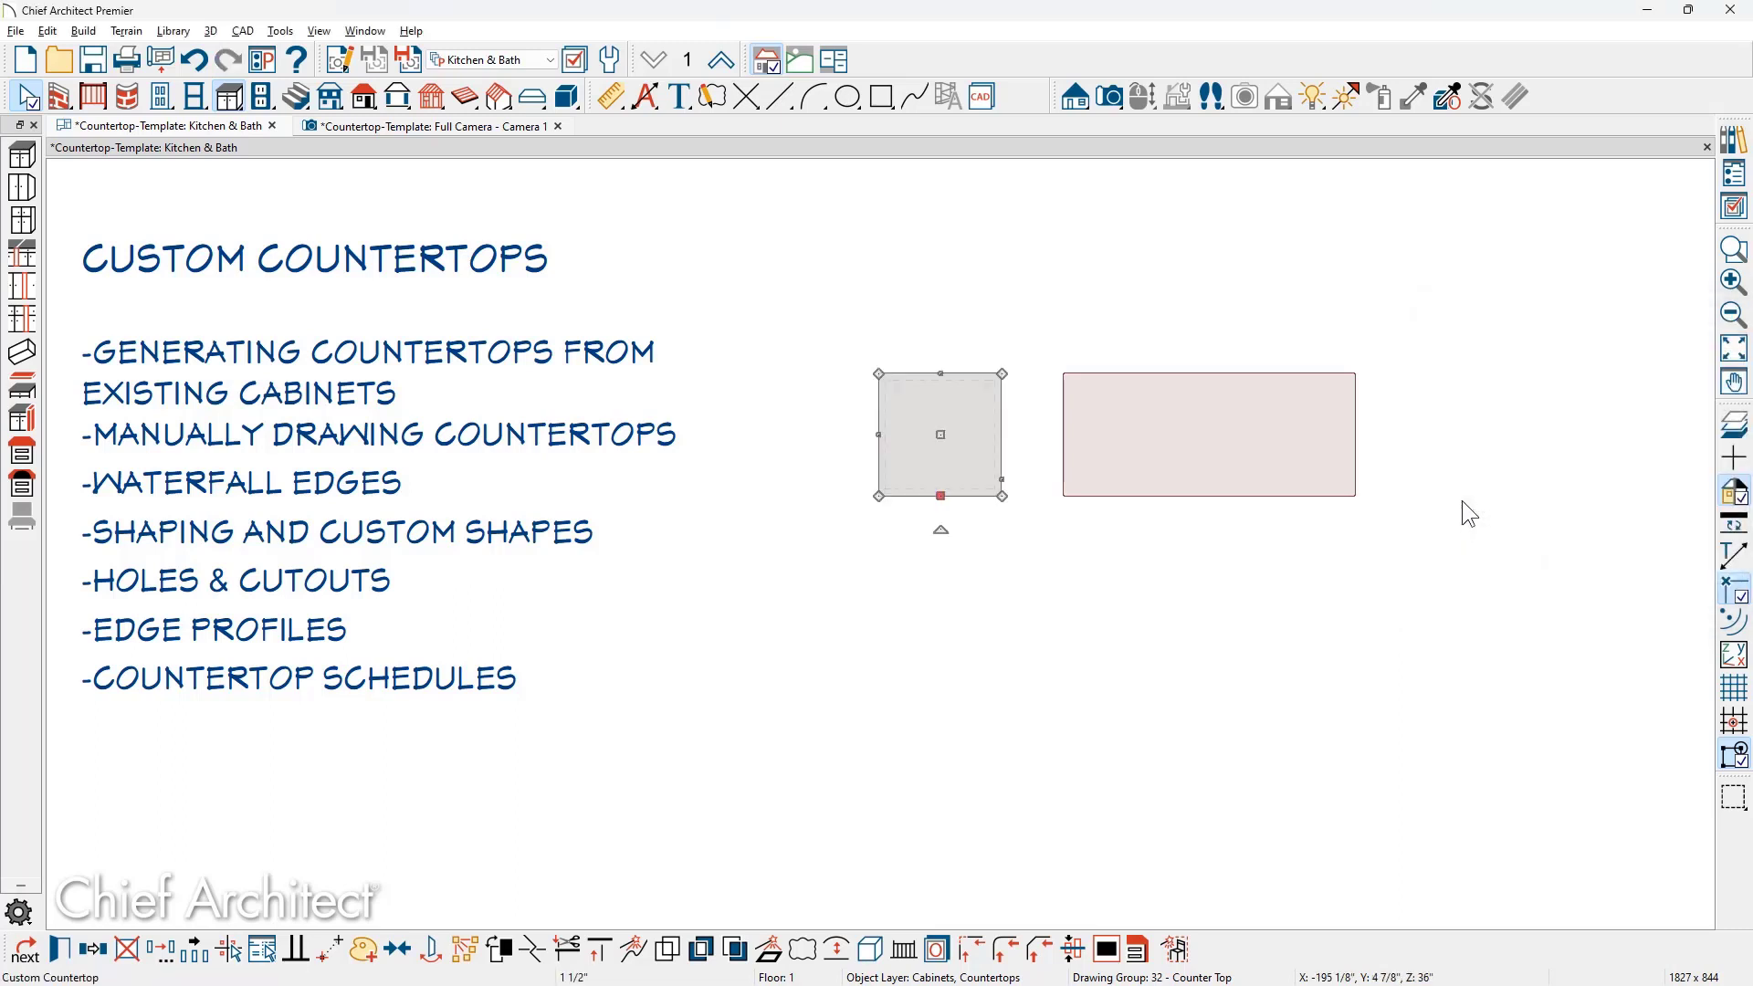
{"action": "left_click", "coordinate": [522, 128]}
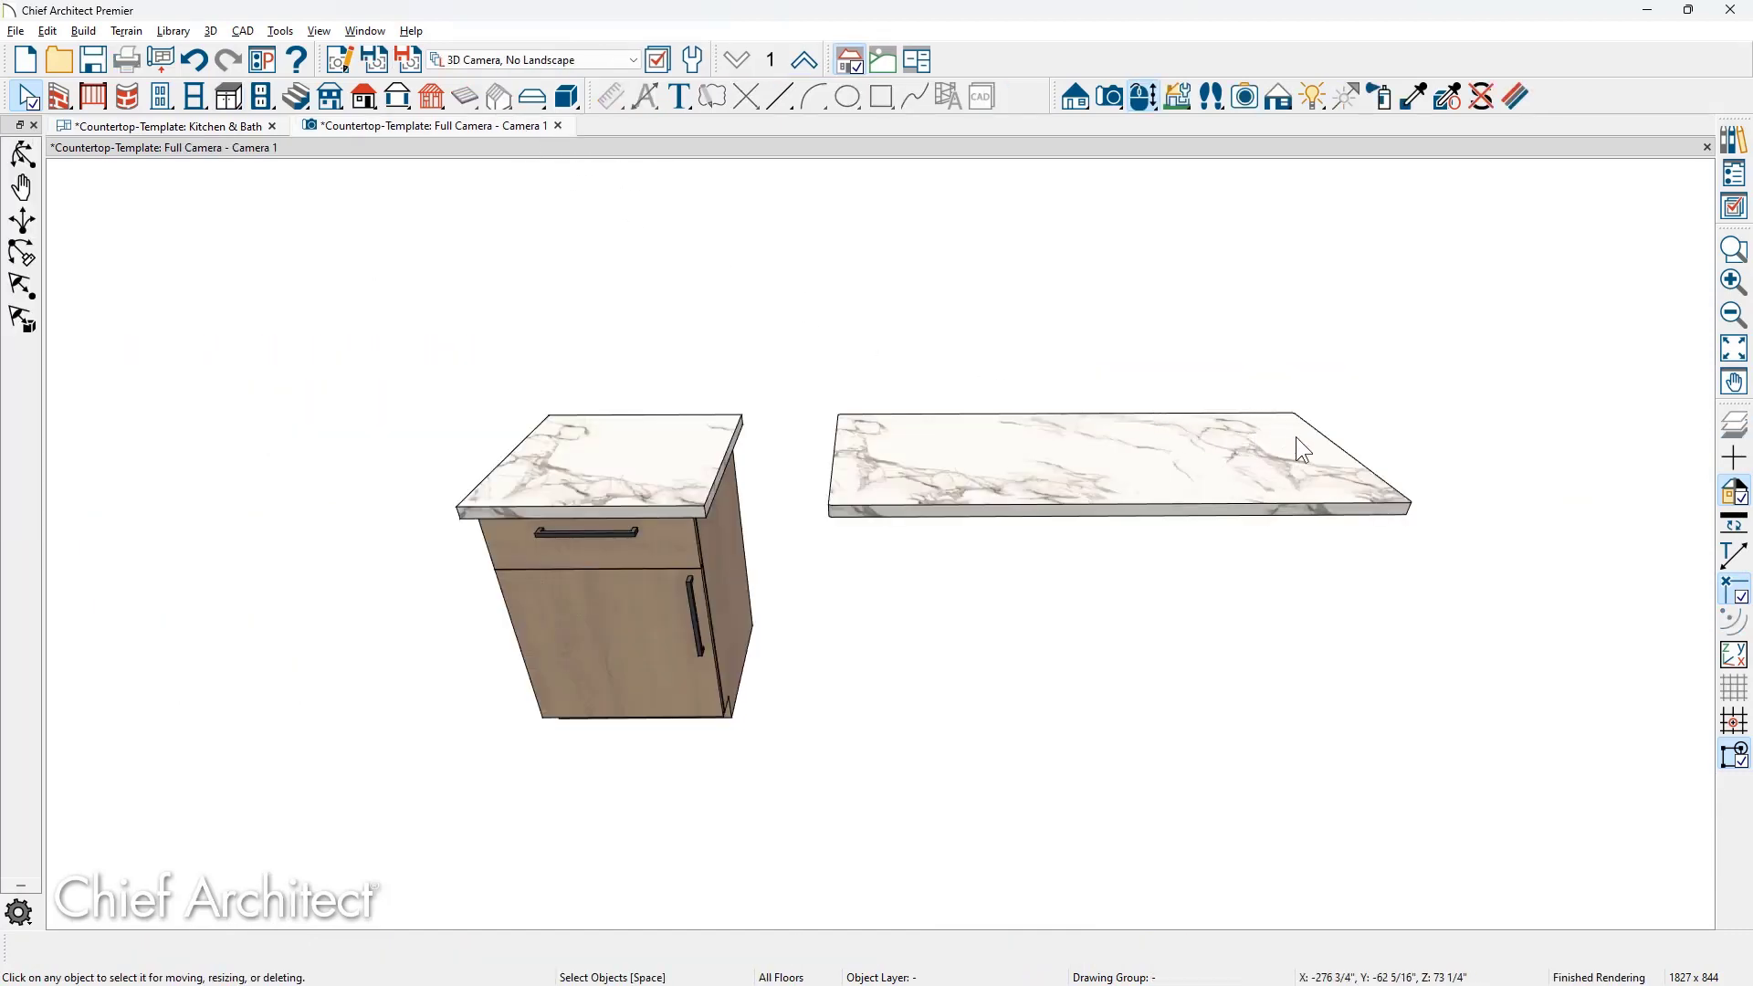
- Add a waterfall edge to the right end of the long countertop
{"action": "left_click", "coordinate": [1322, 436]}
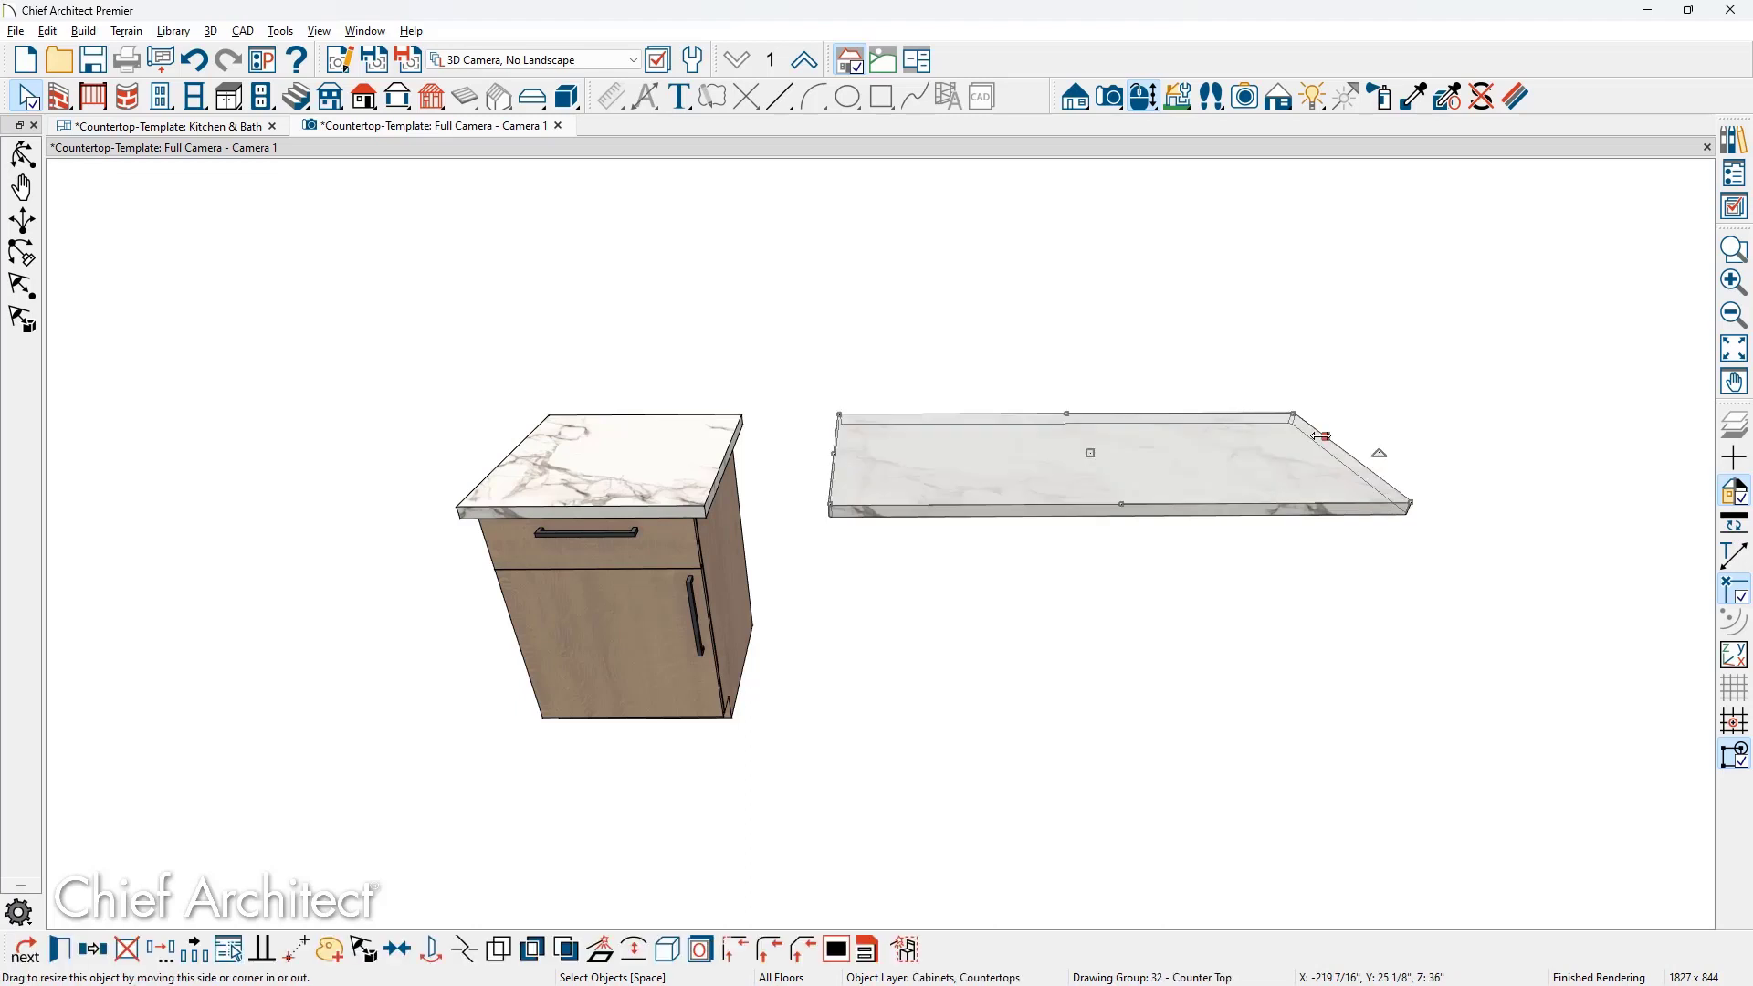
{"action": "left_click", "coordinate": [872, 955]}
{"action": "left_click", "coordinate": [872, 955]}
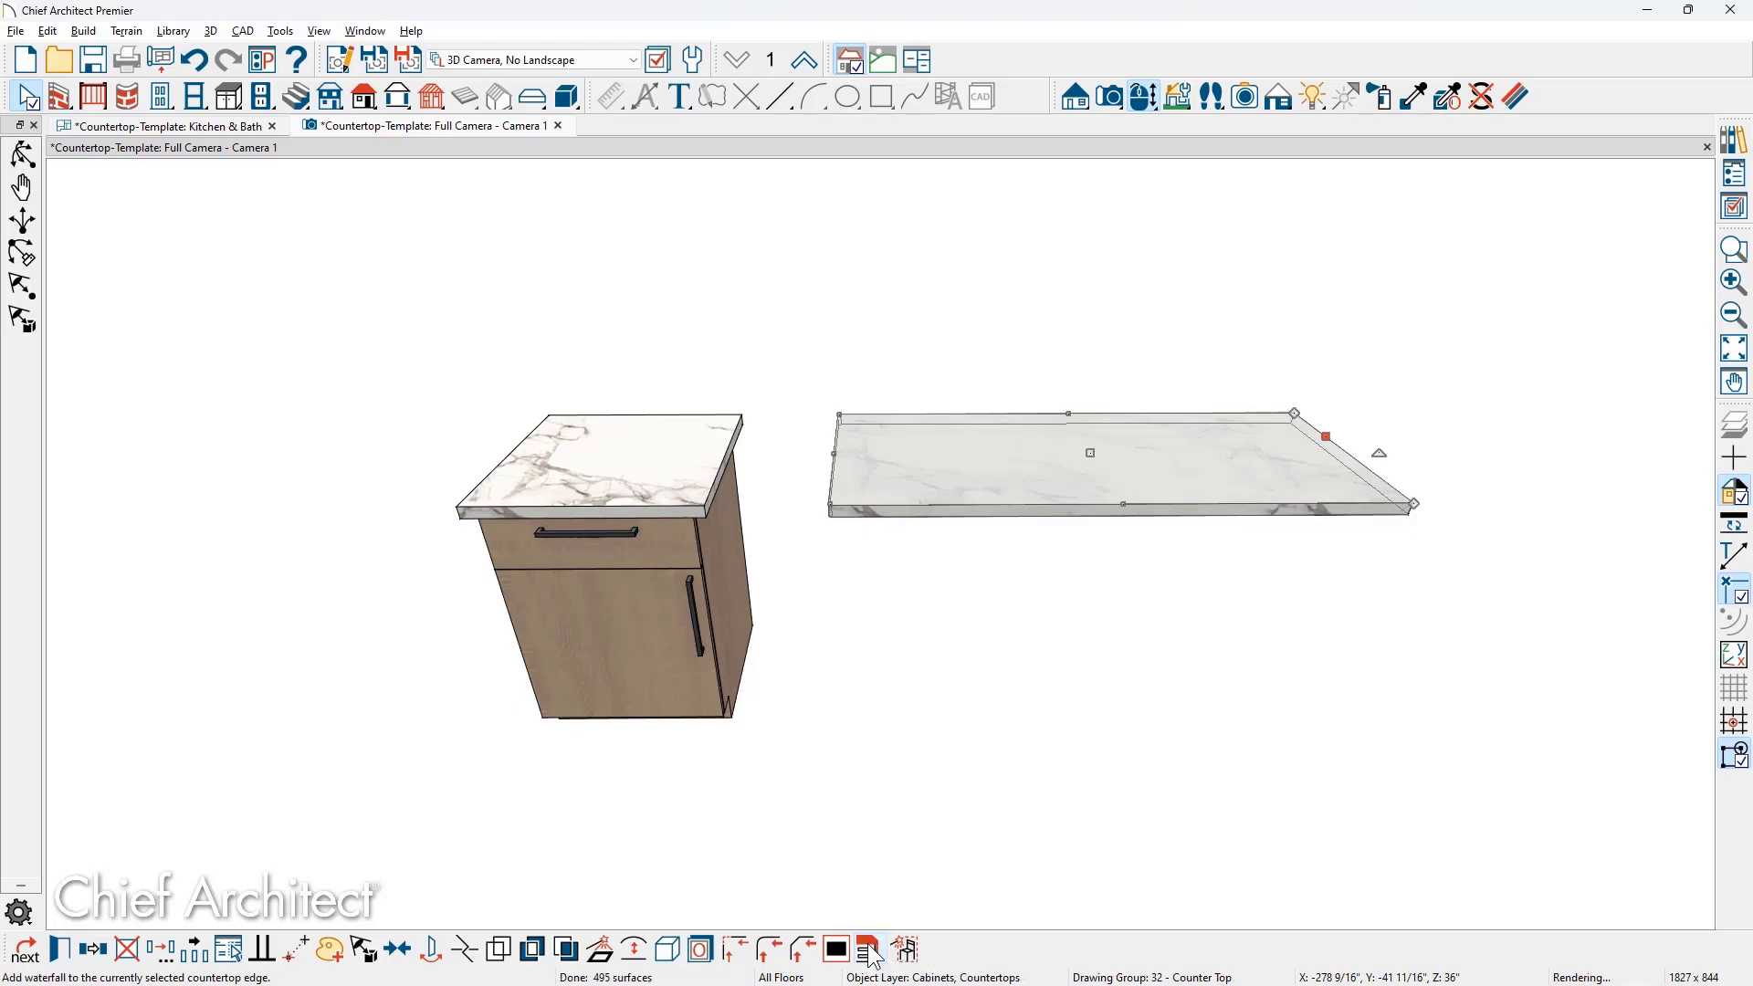
{"action": "left_click", "coordinate": [872, 955]}
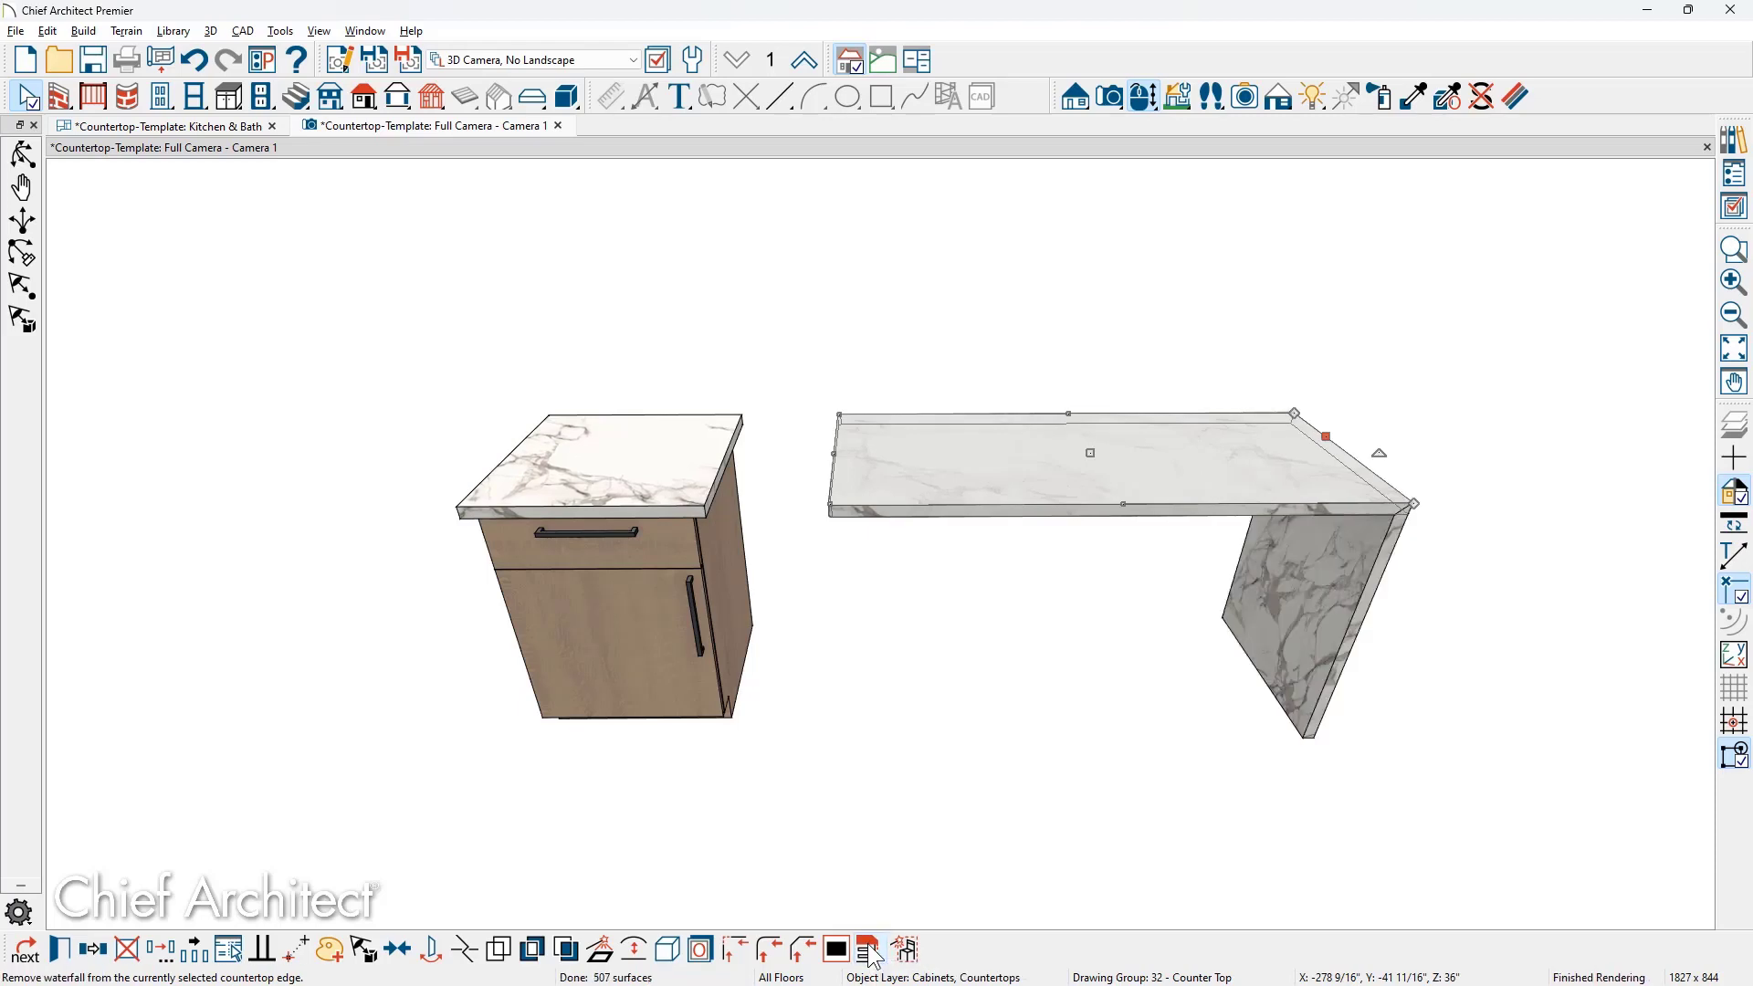
{"action": "key", "text": "Return"}
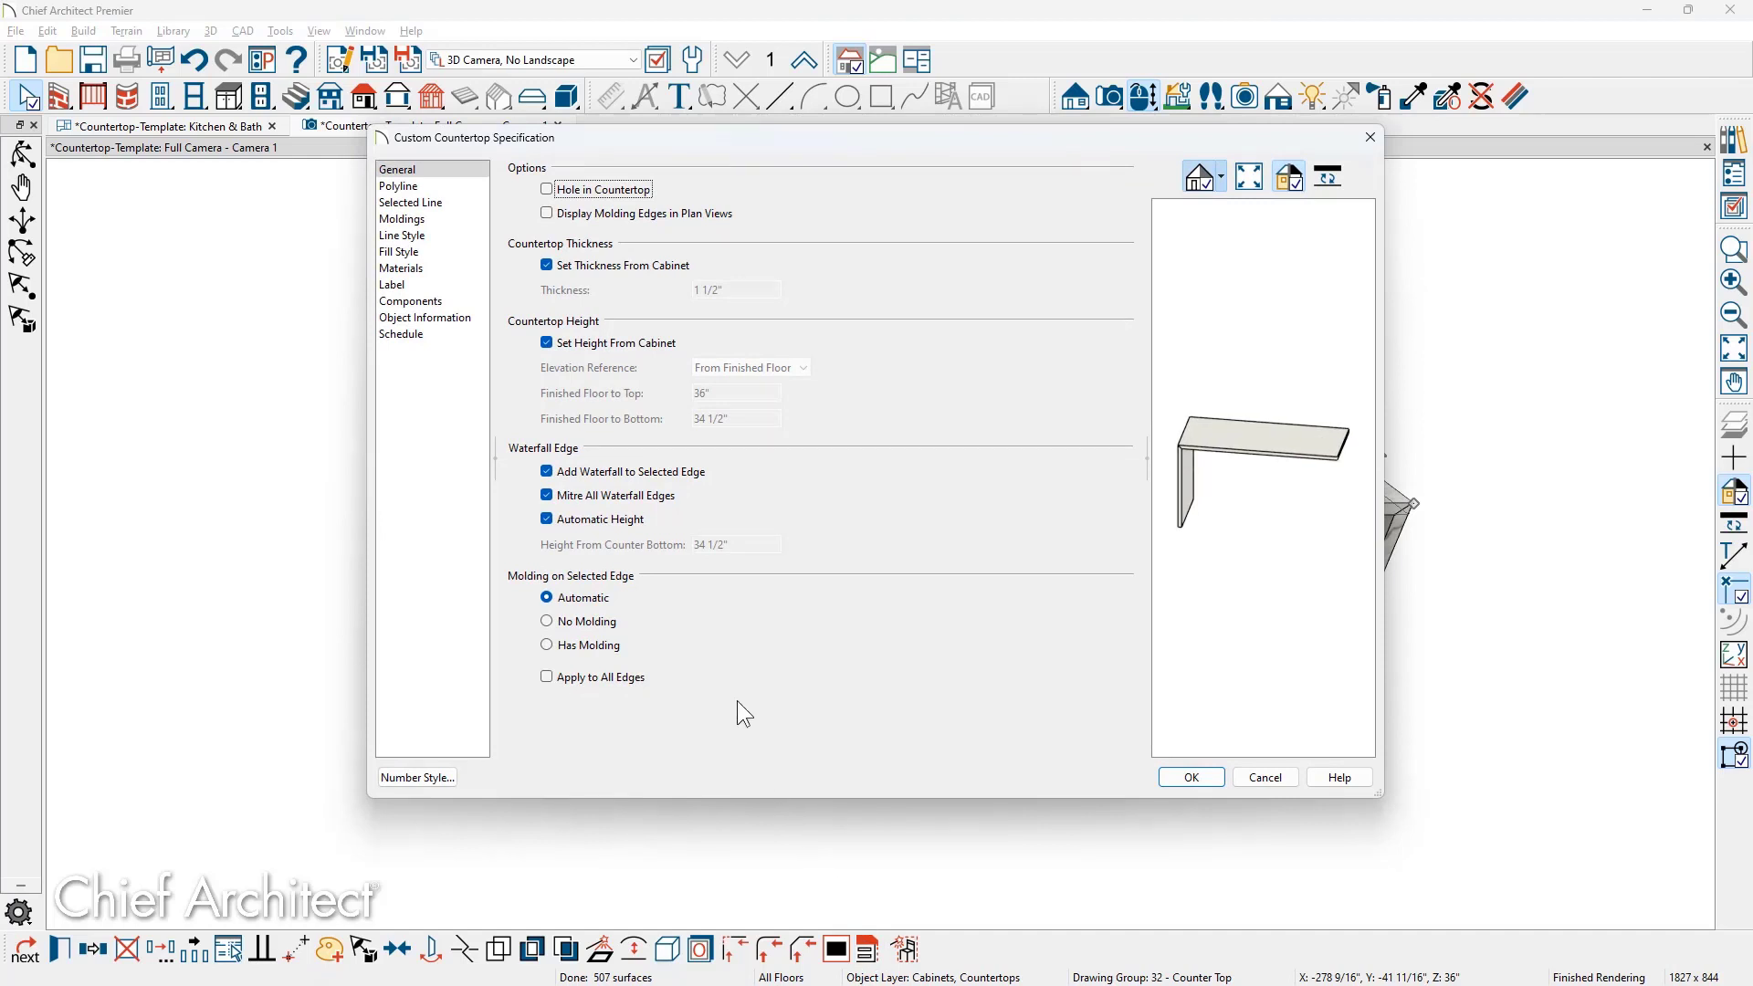
- Keep the waterfall and mitred waterfall edges enabled in the countertop specification and accept it
{"action": "left_click", "coordinate": [547, 472]}
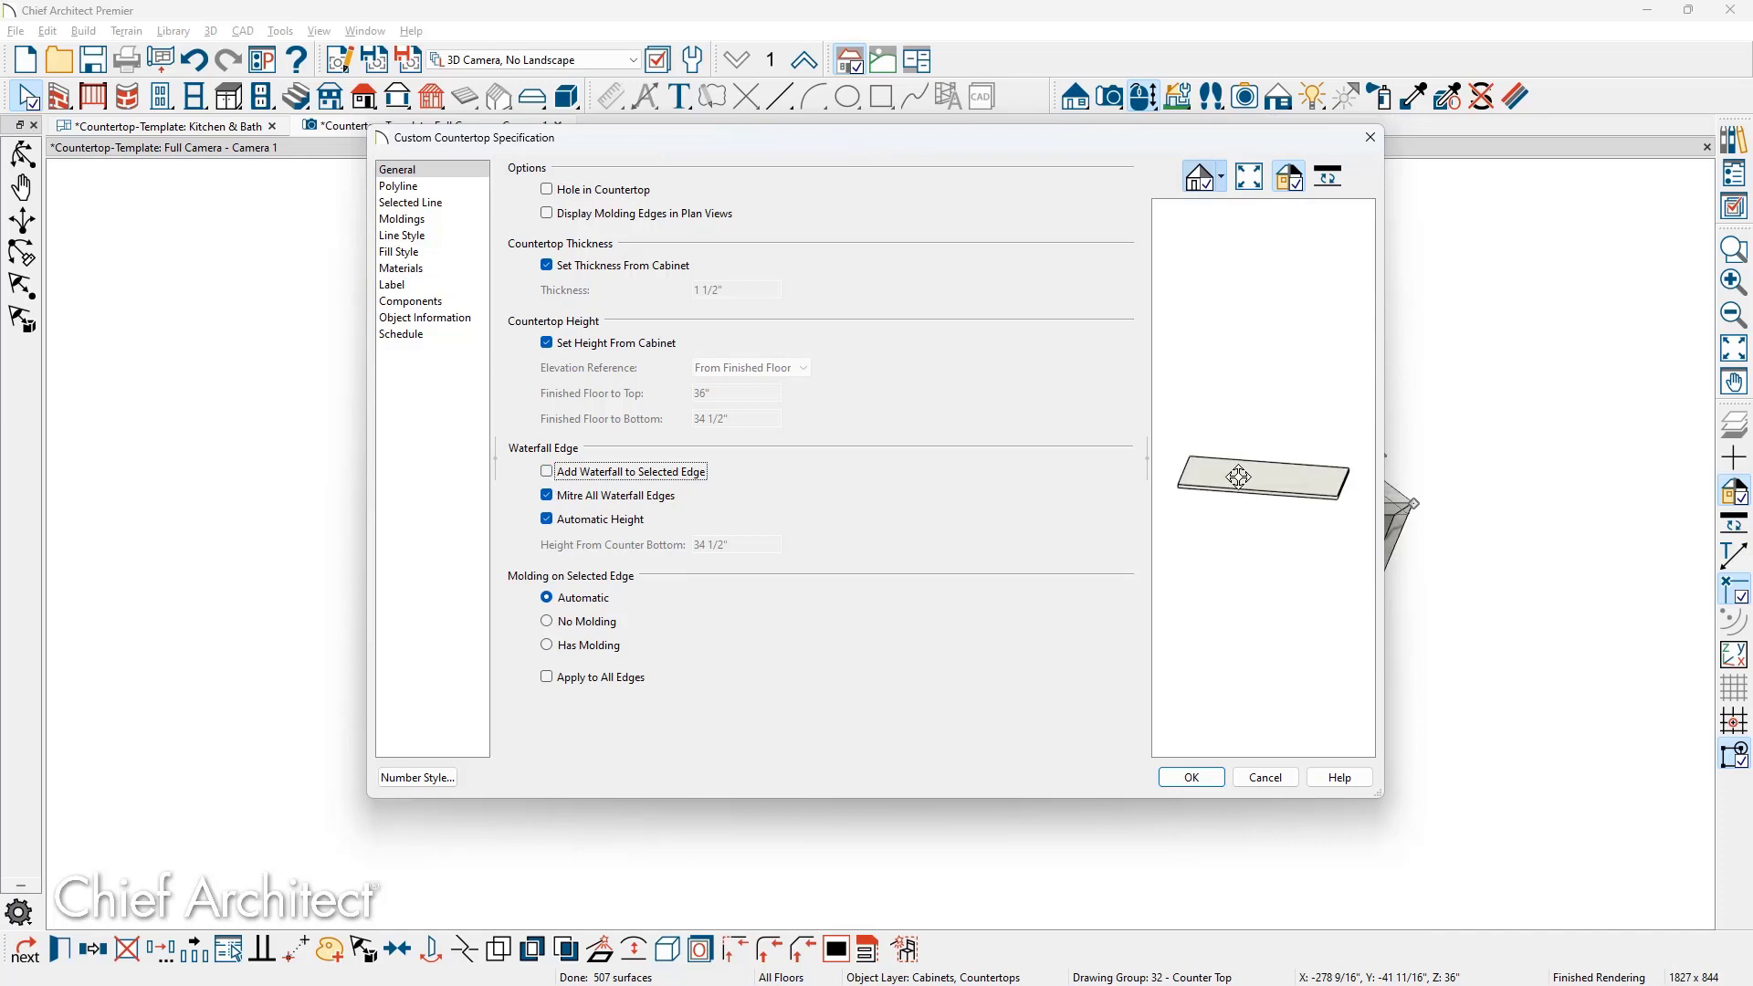
{"action": "left_click", "coordinate": [550, 472]}
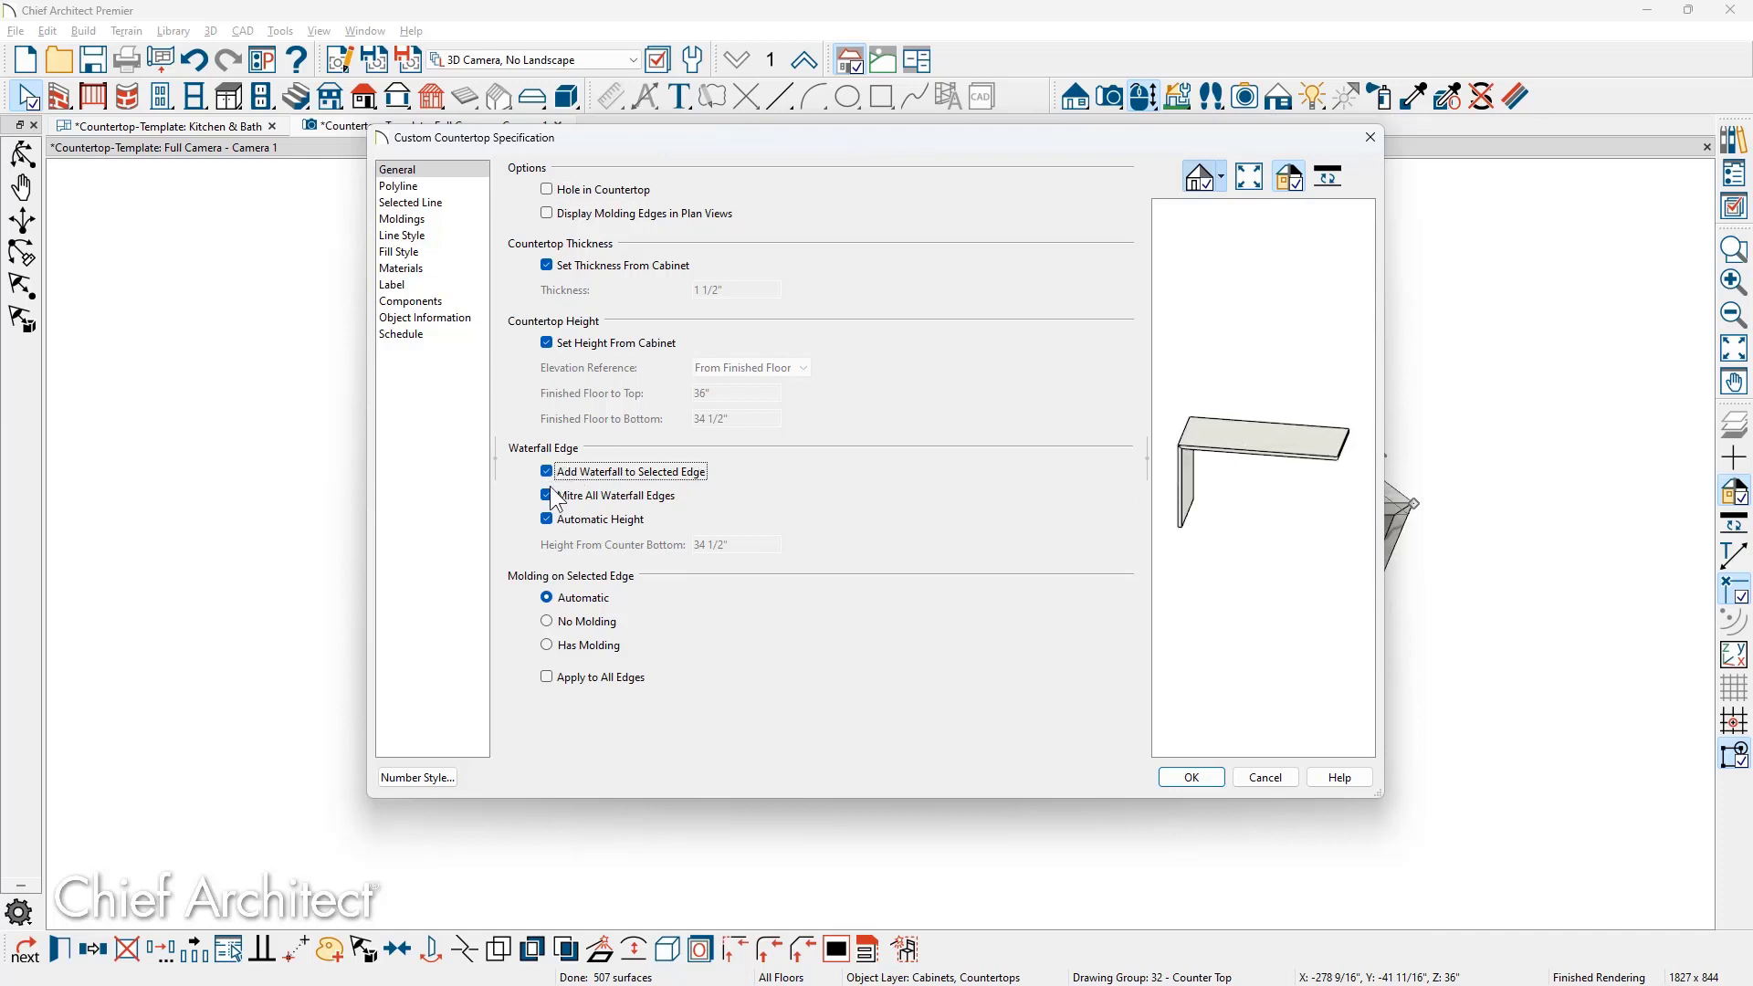
{"action": "left_click", "coordinate": [548, 496]}
{"action": "scroll", "coordinate": [1172, 451], "scroll_direction": "up", "scroll_amount": 8}
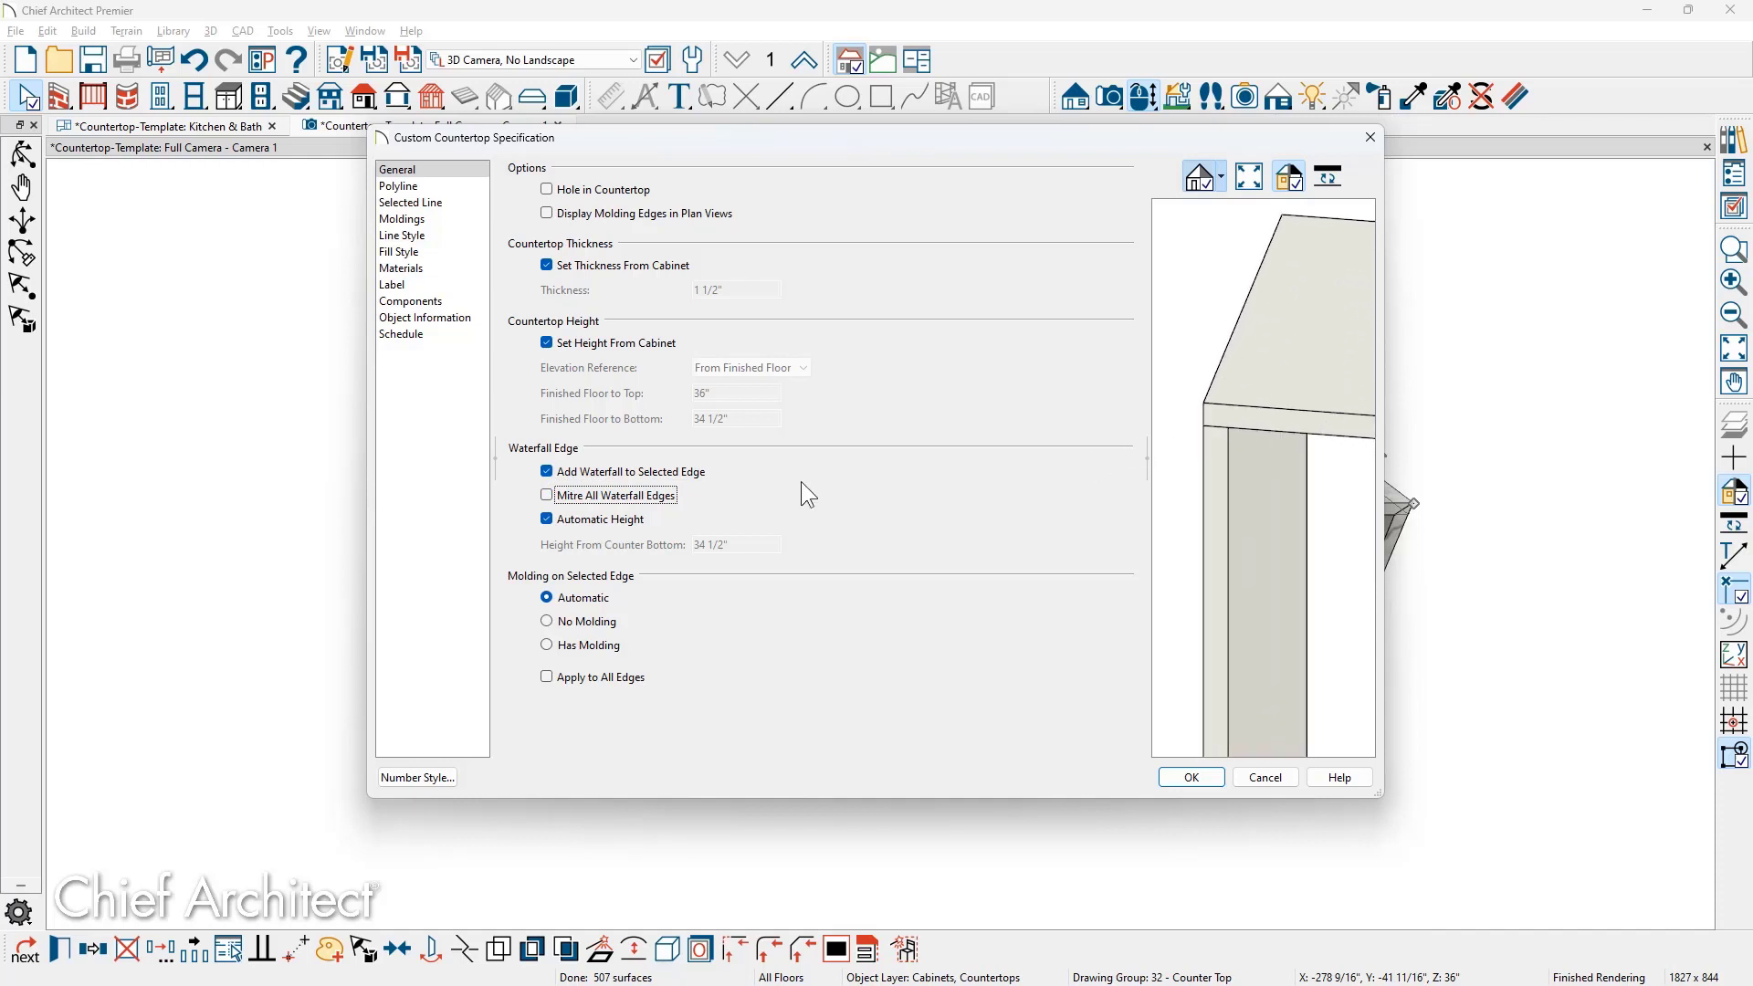
{"action": "left_click", "coordinate": [548, 495]}
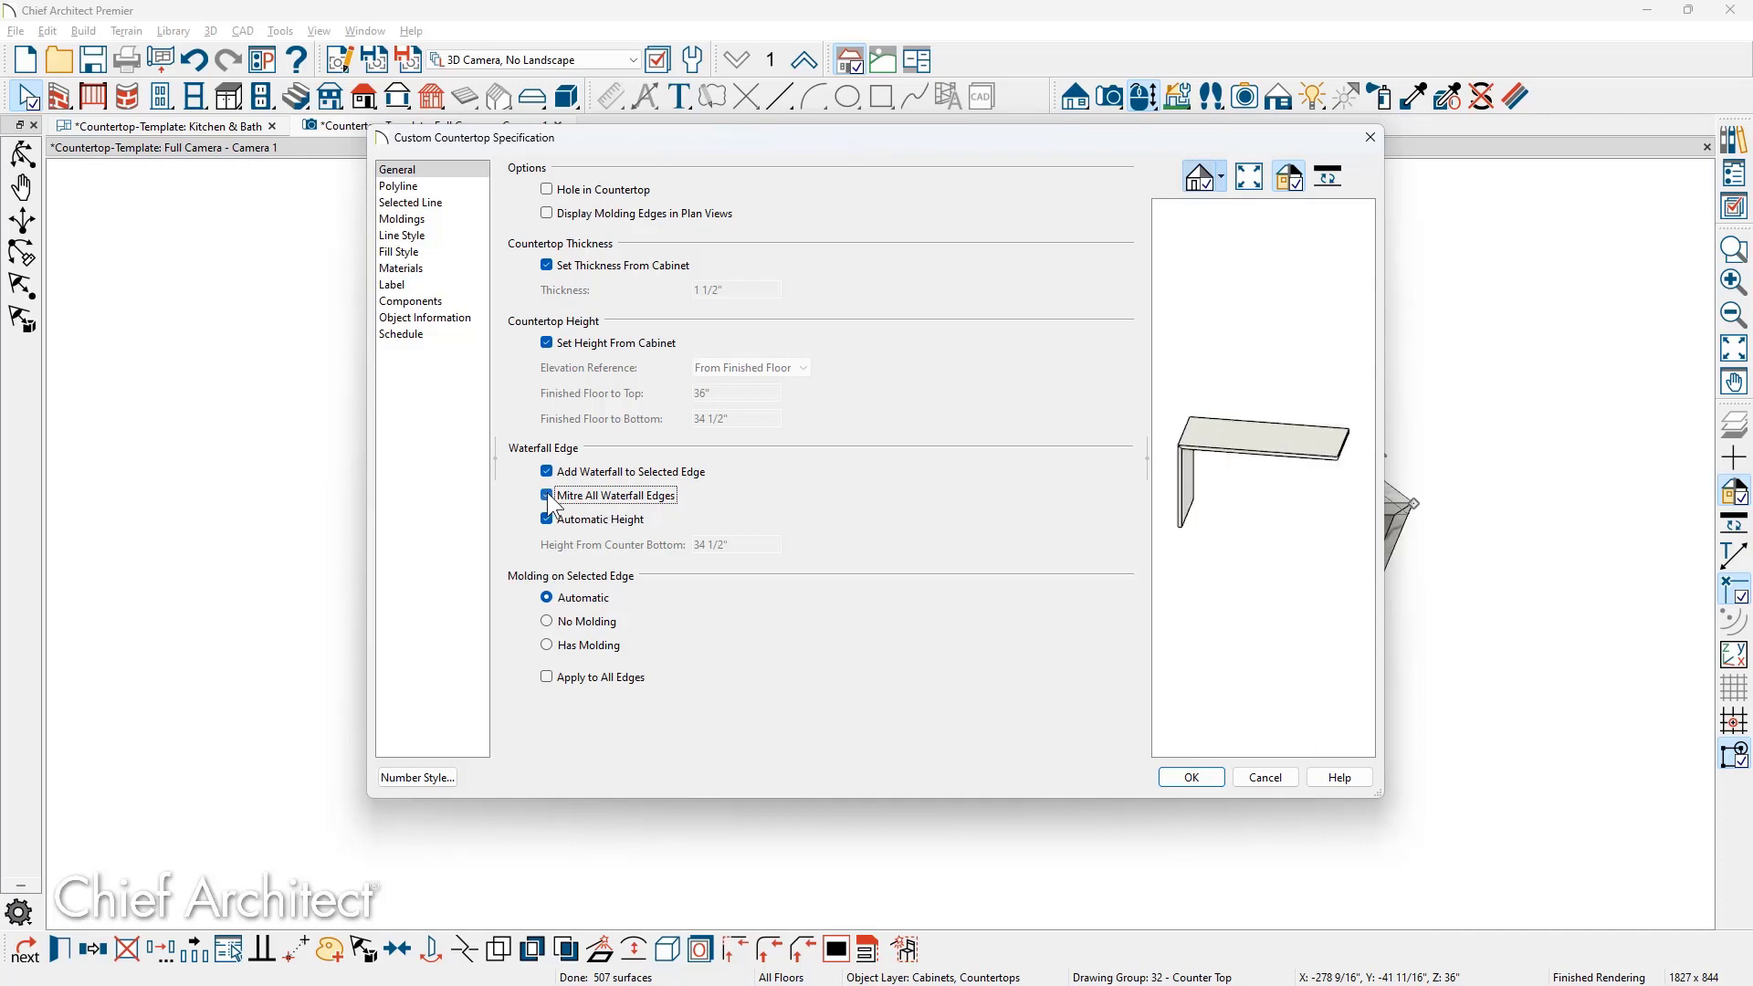
{"action": "scroll", "coordinate": [1268, 448], "scroll_direction": "up", "scroll_amount": 5}
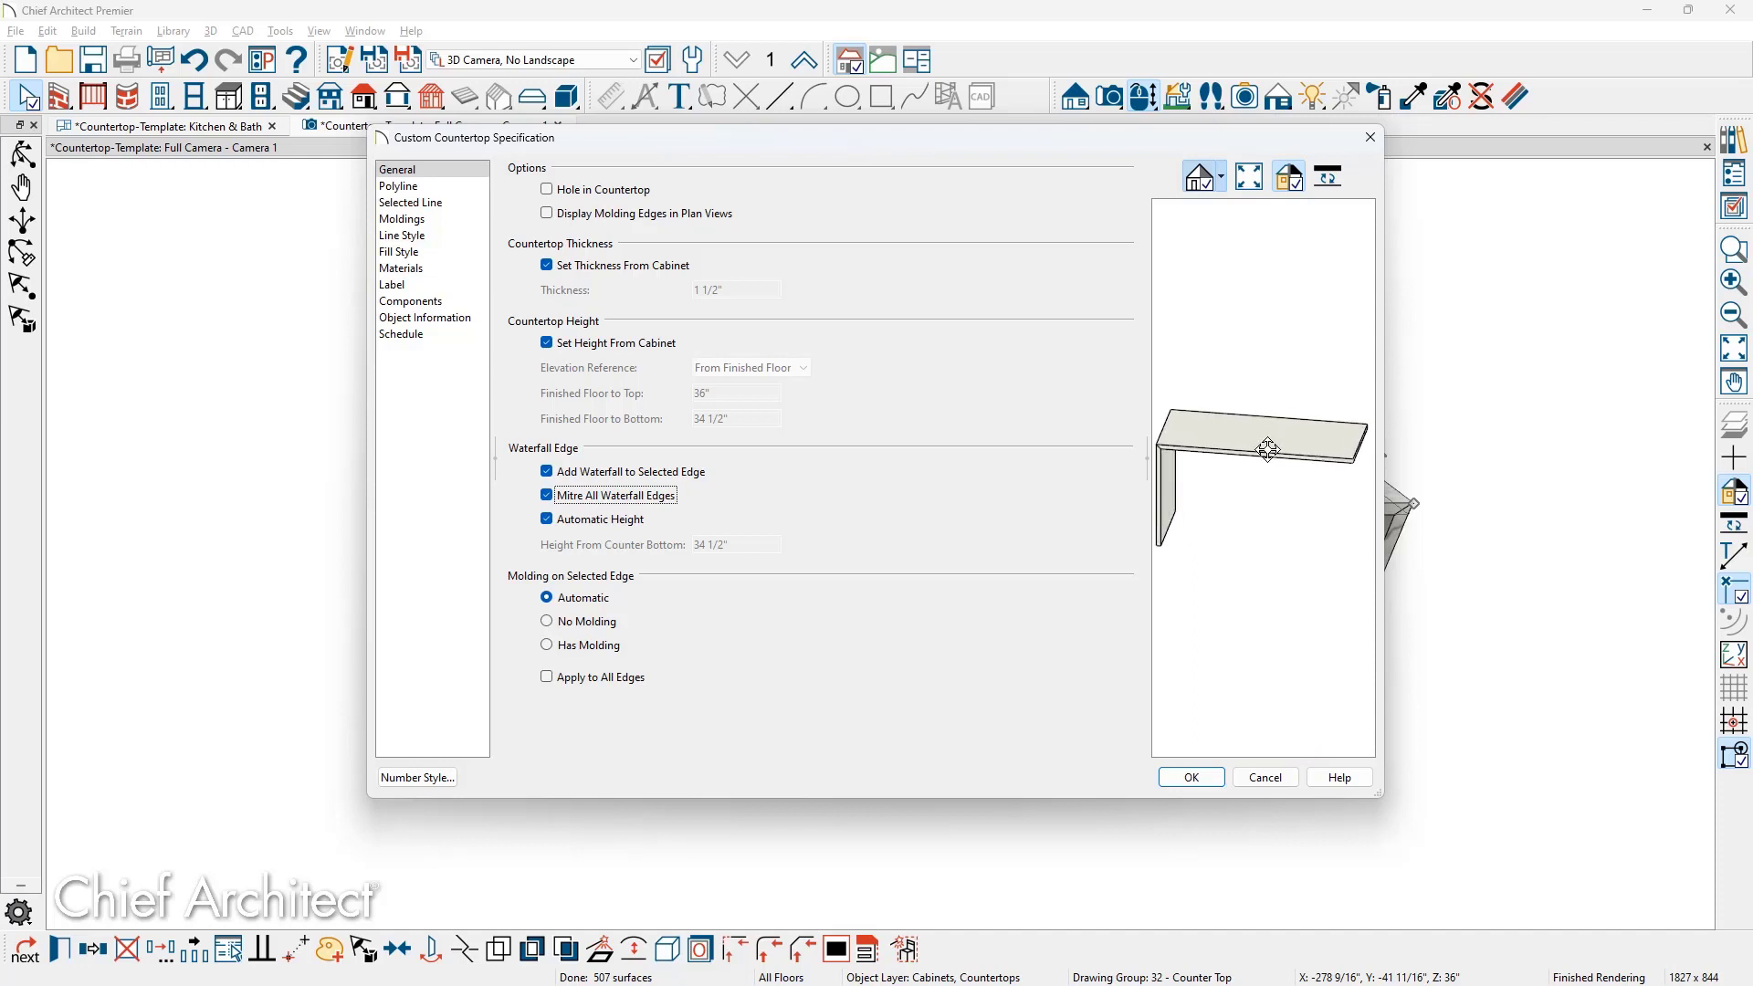
{"action": "scroll", "coordinate": [1282, 488], "scroll_direction": "down", "scroll_amount": 5}
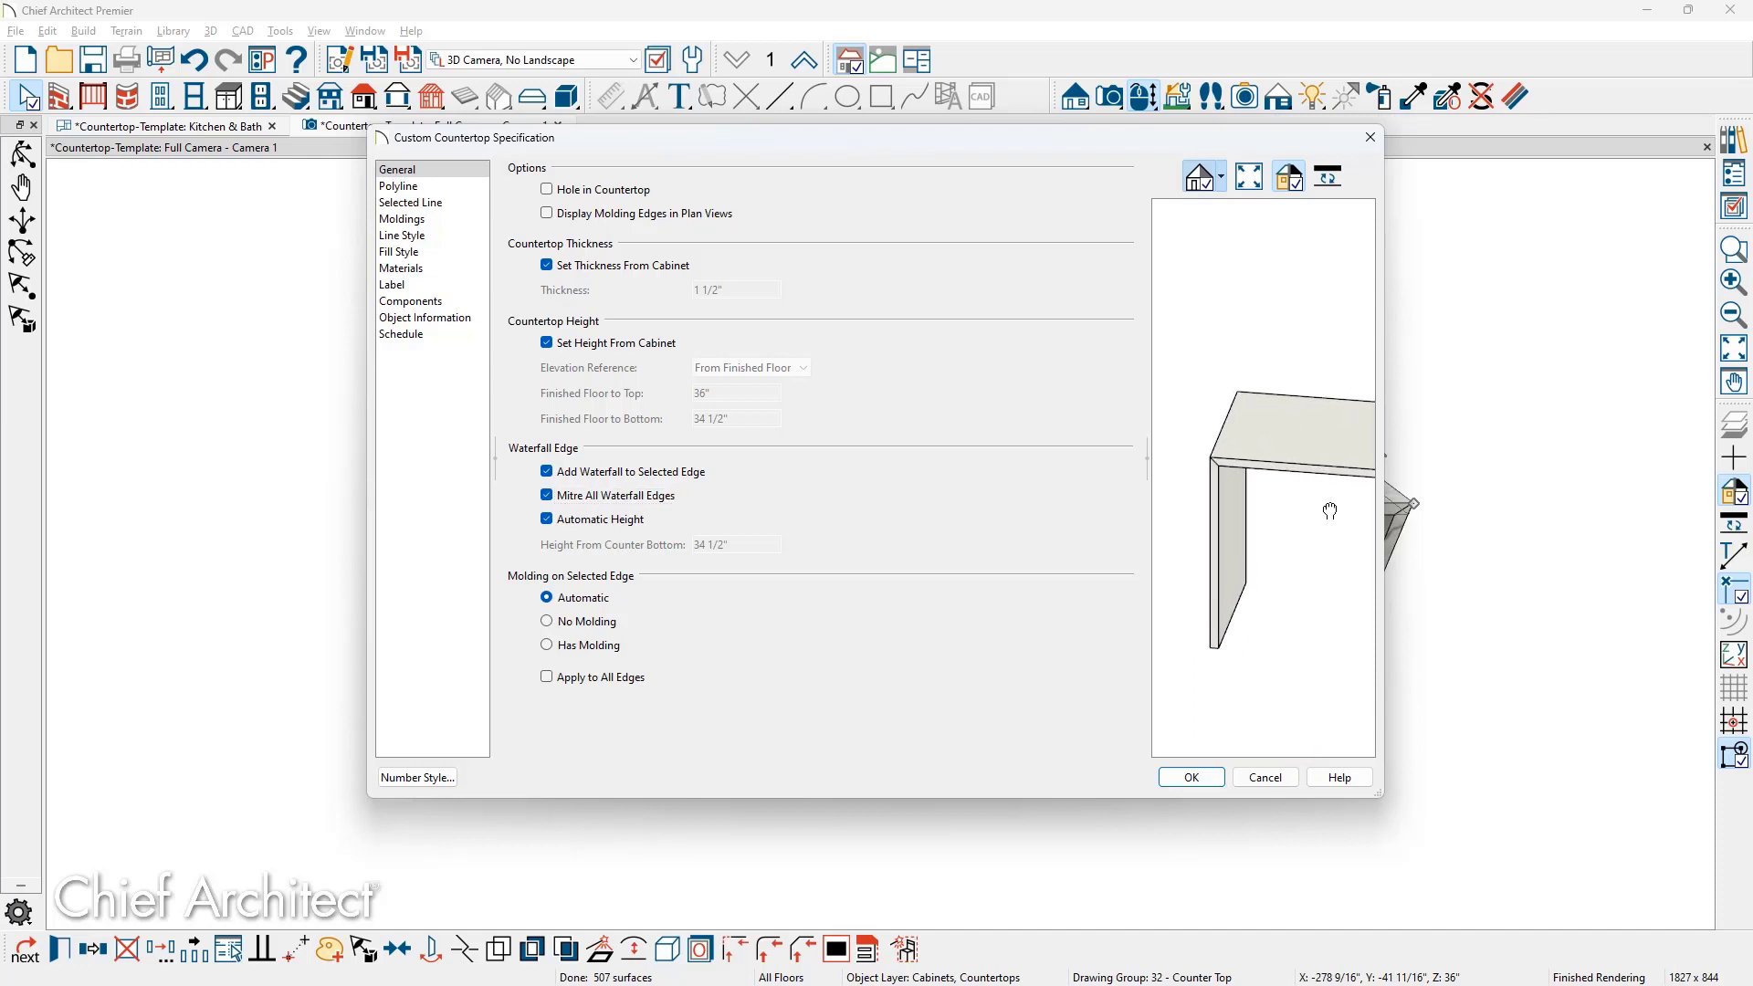
{"action": "left_click", "coordinate": [1192, 778]}
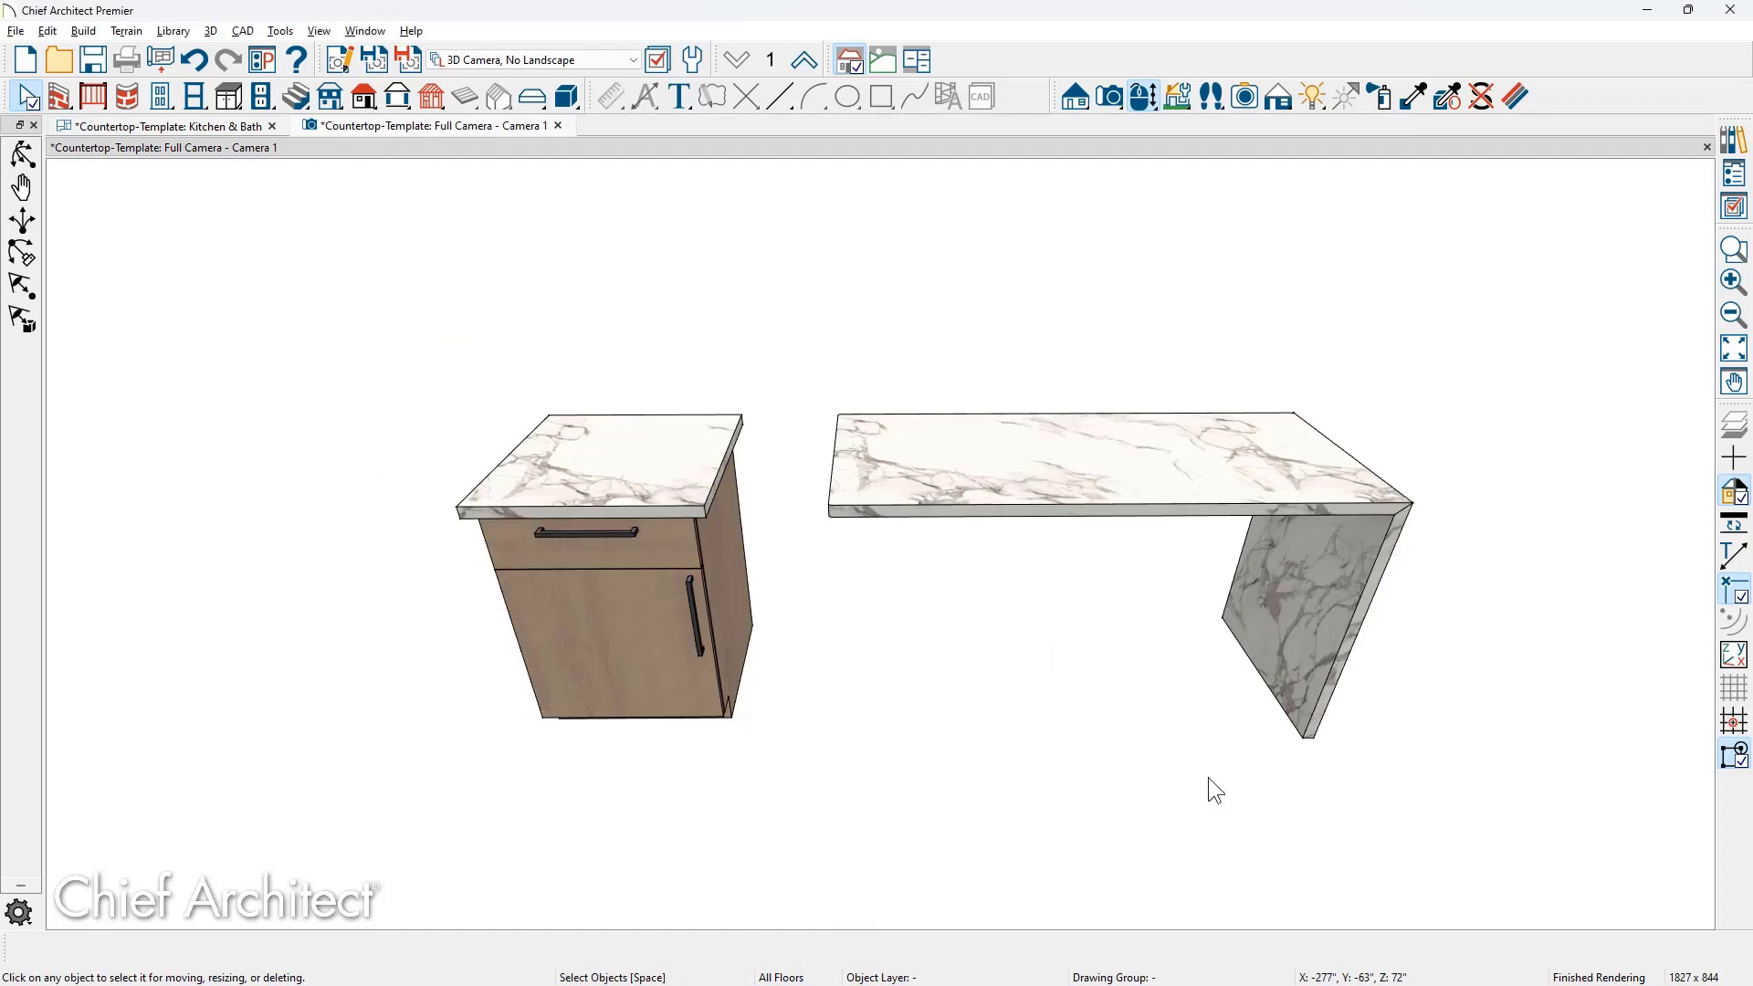
- Break the countertop's front edge and arc both halves: concave on the left, convex on the right
{"action": "left_click", "coordinate": [1141, 502]}
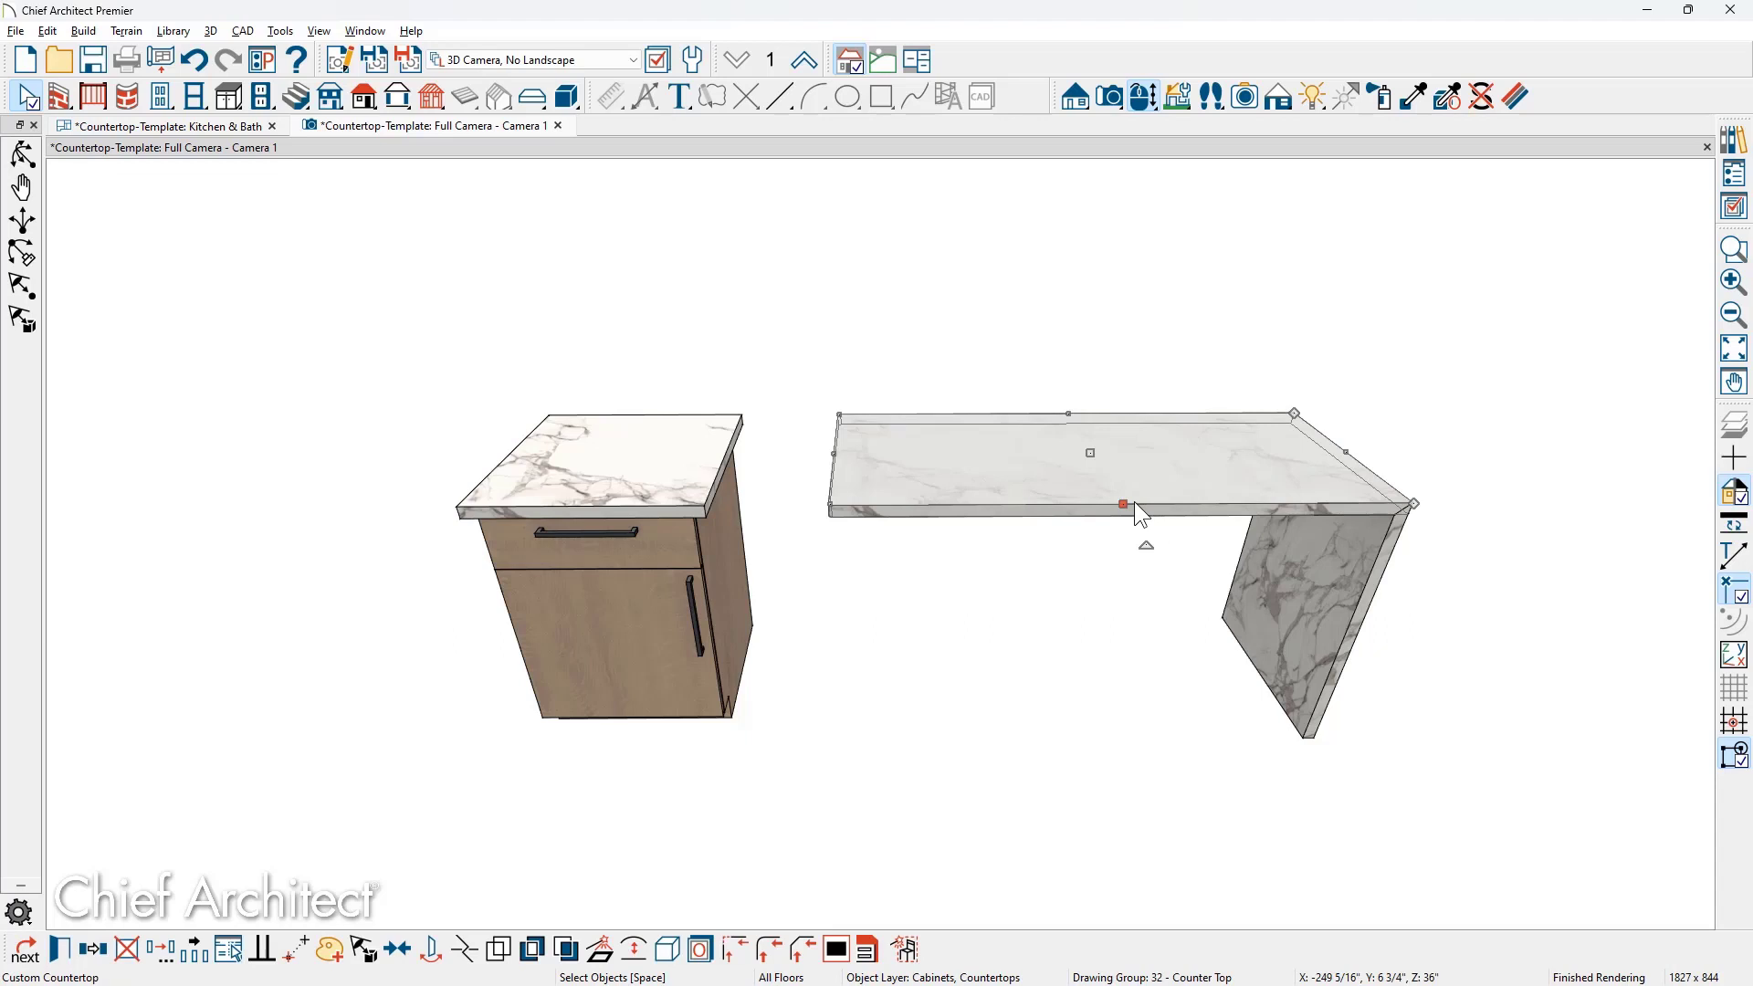
{"action": "left_click", "coordinate": [471, 949]}
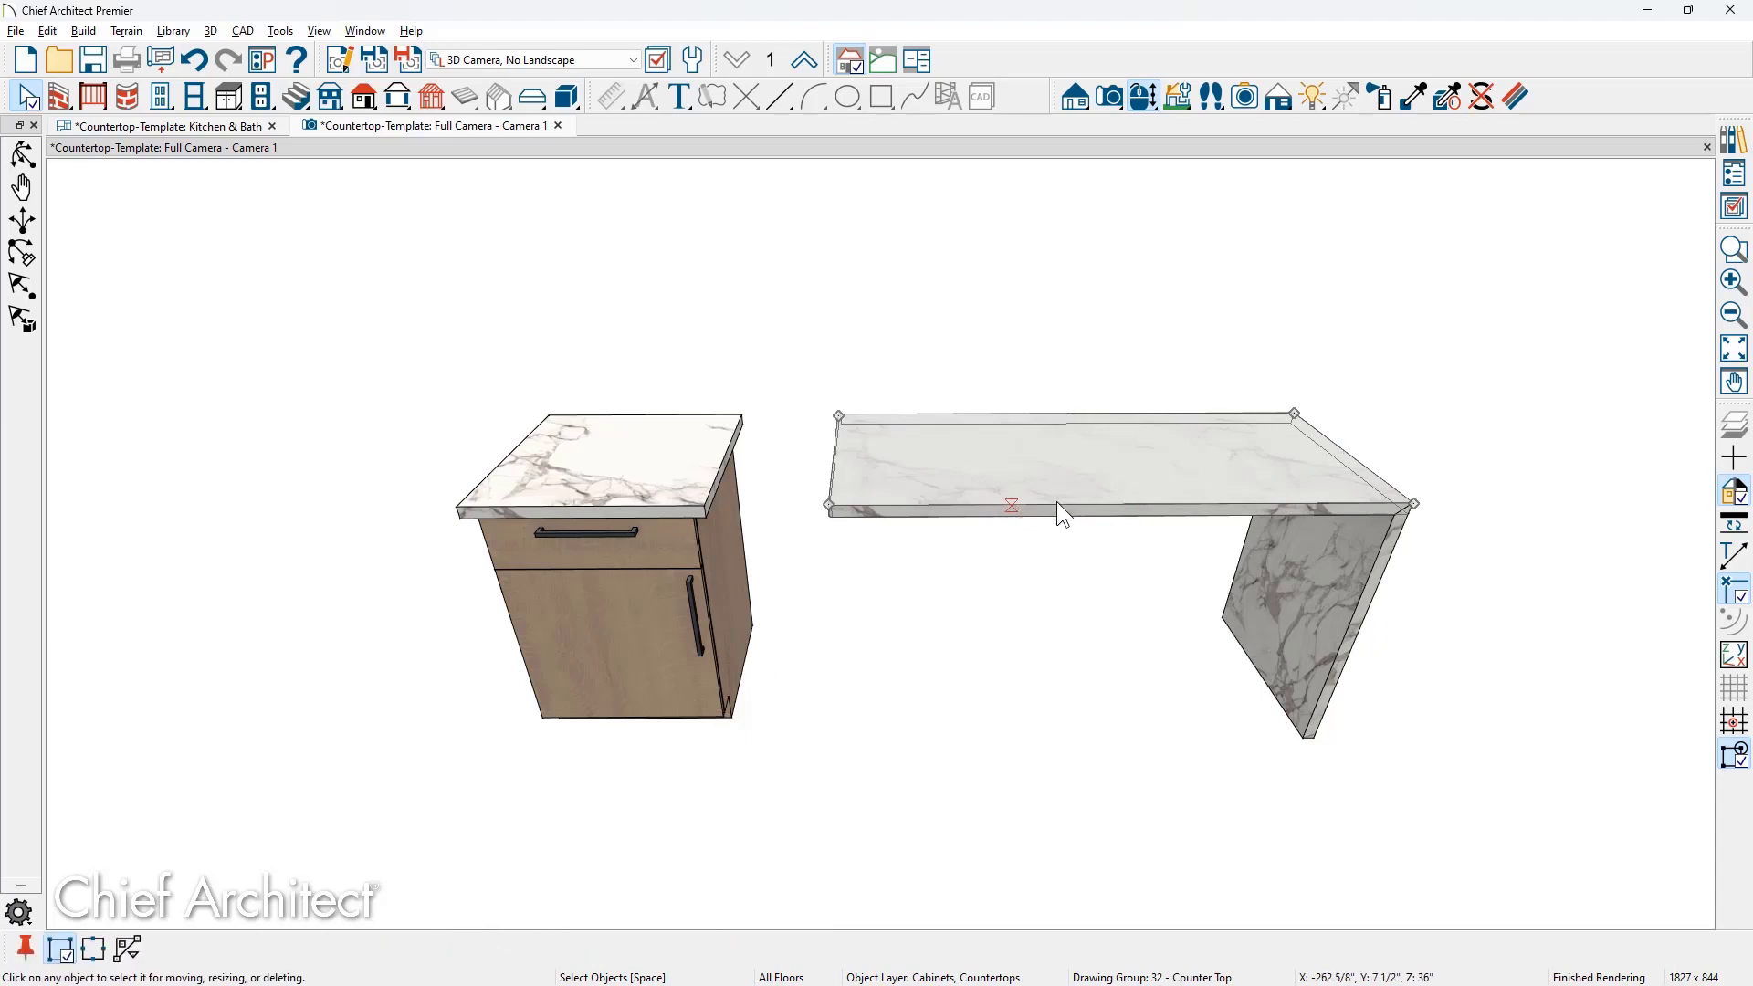
{"action": "left_click", "coordinate": [1125, 506]}
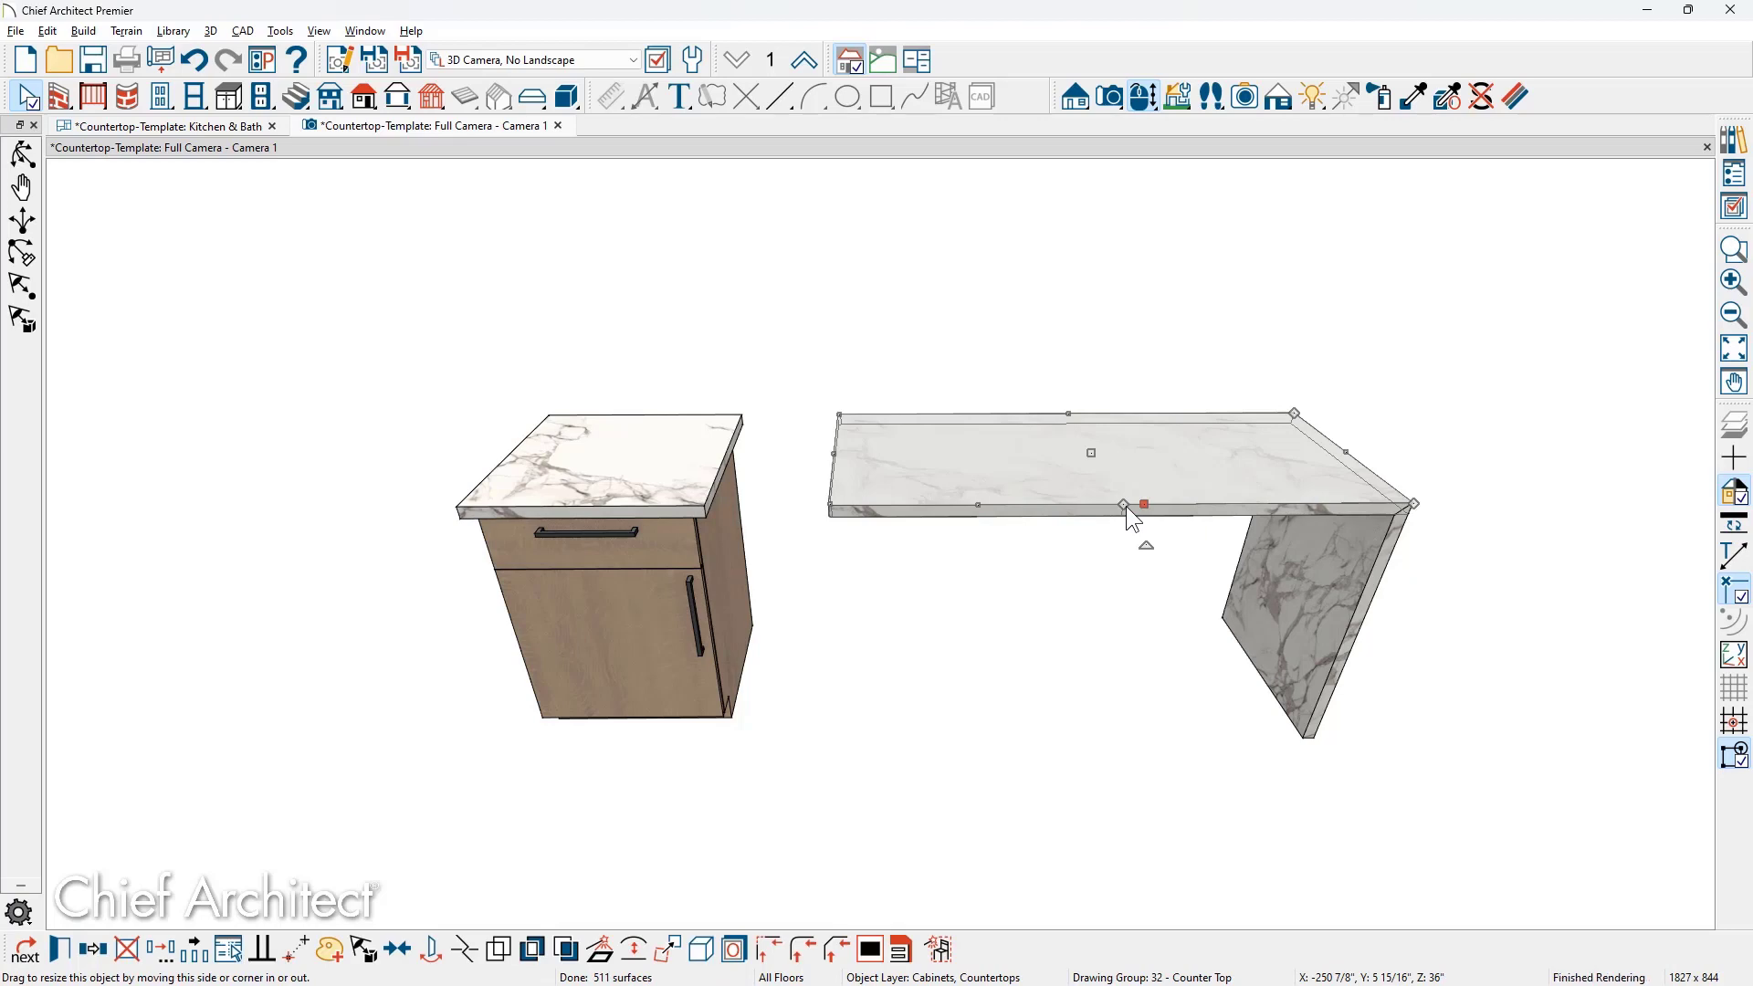
{"action": "left_click", "coordinate": [634, 949]}
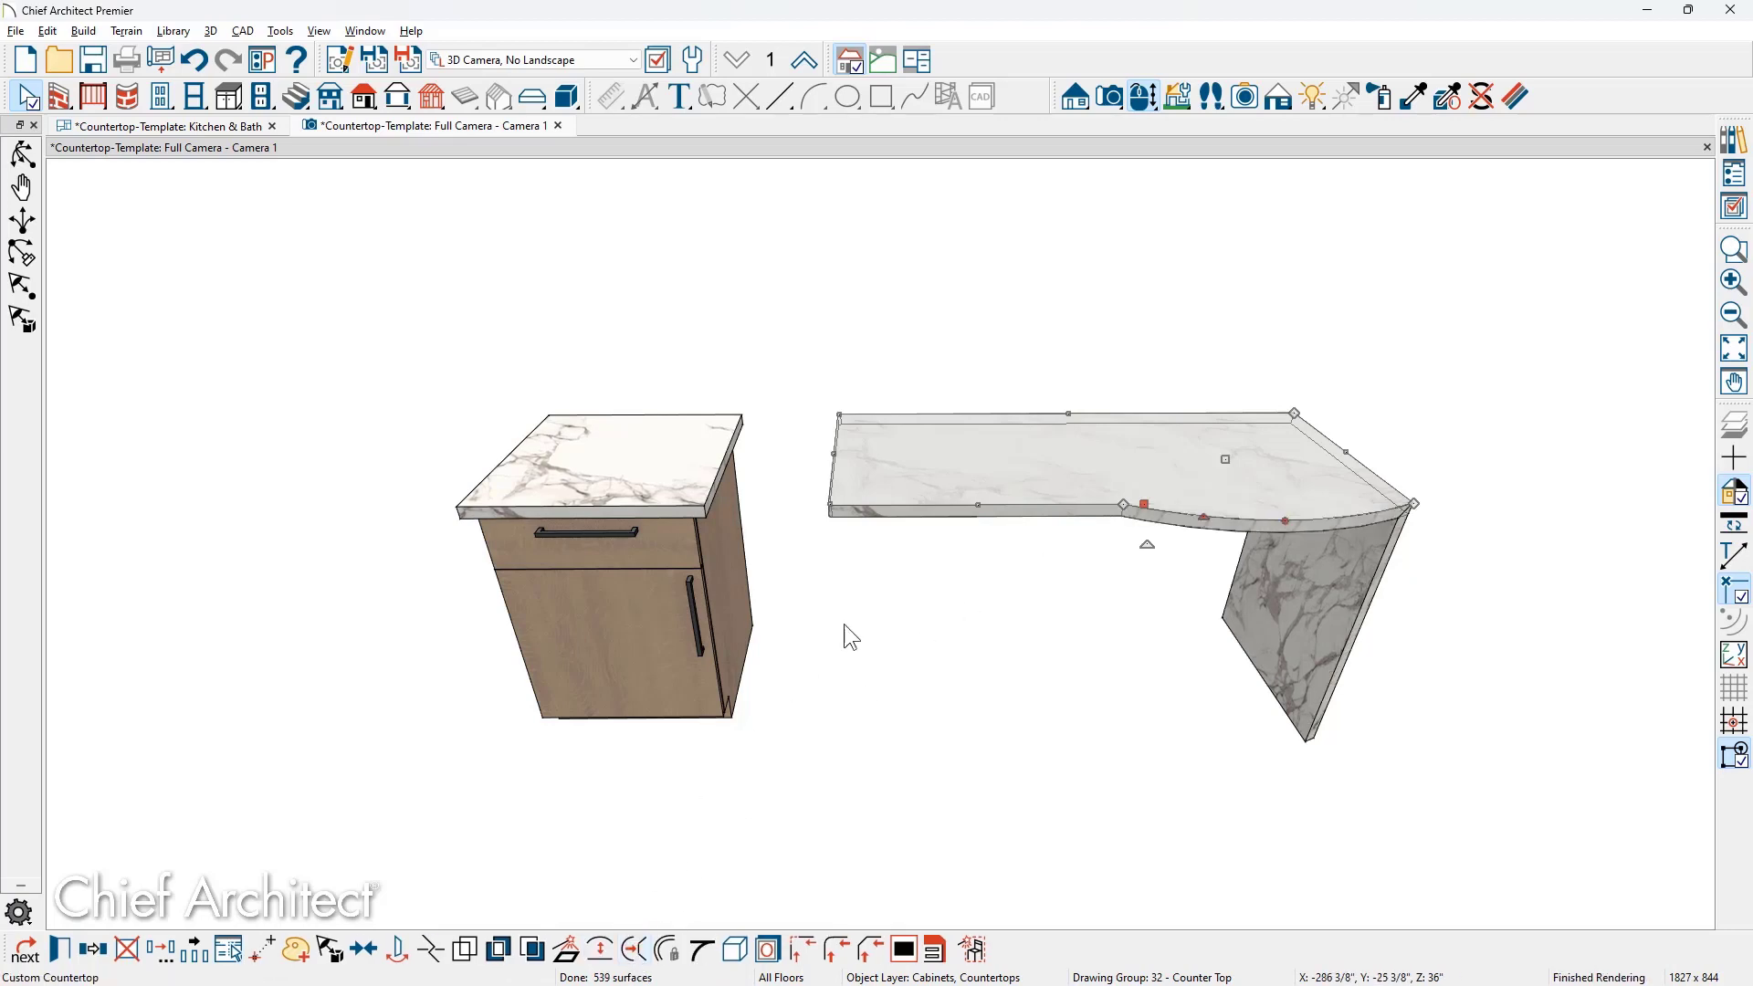
{"action": "left_click", "coordinate": [974, 507]}
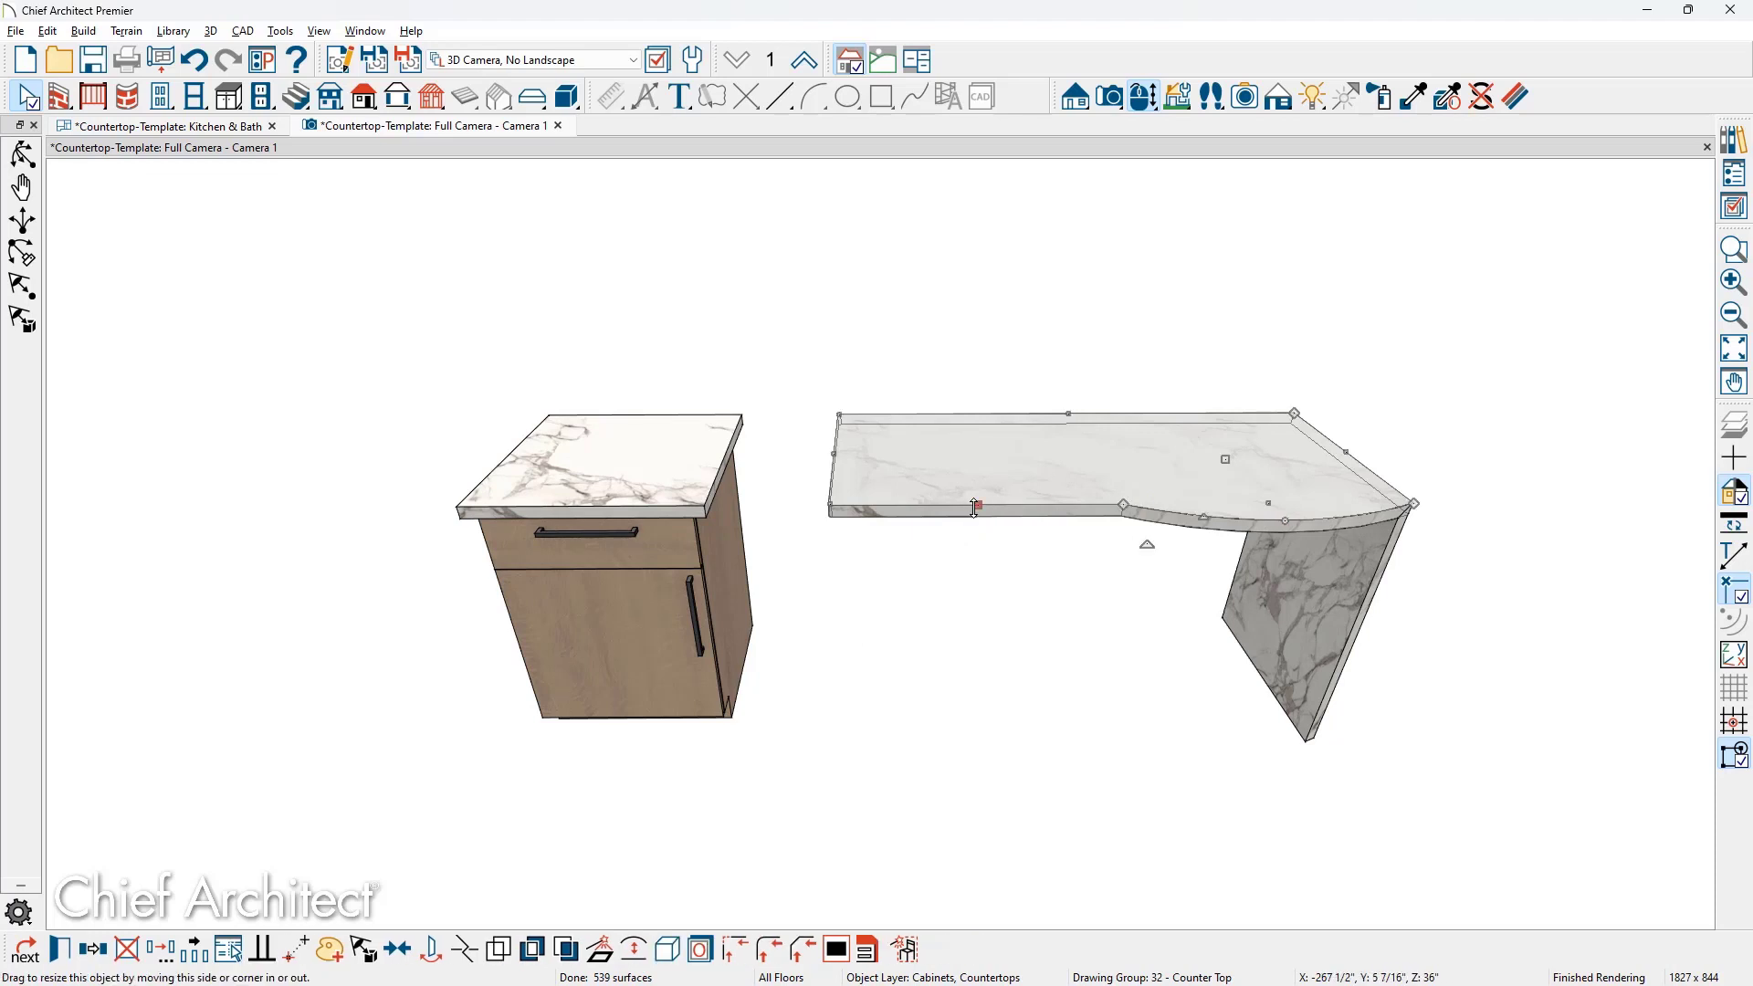
{"action": "left_click", "coordinate": [636, 951]}
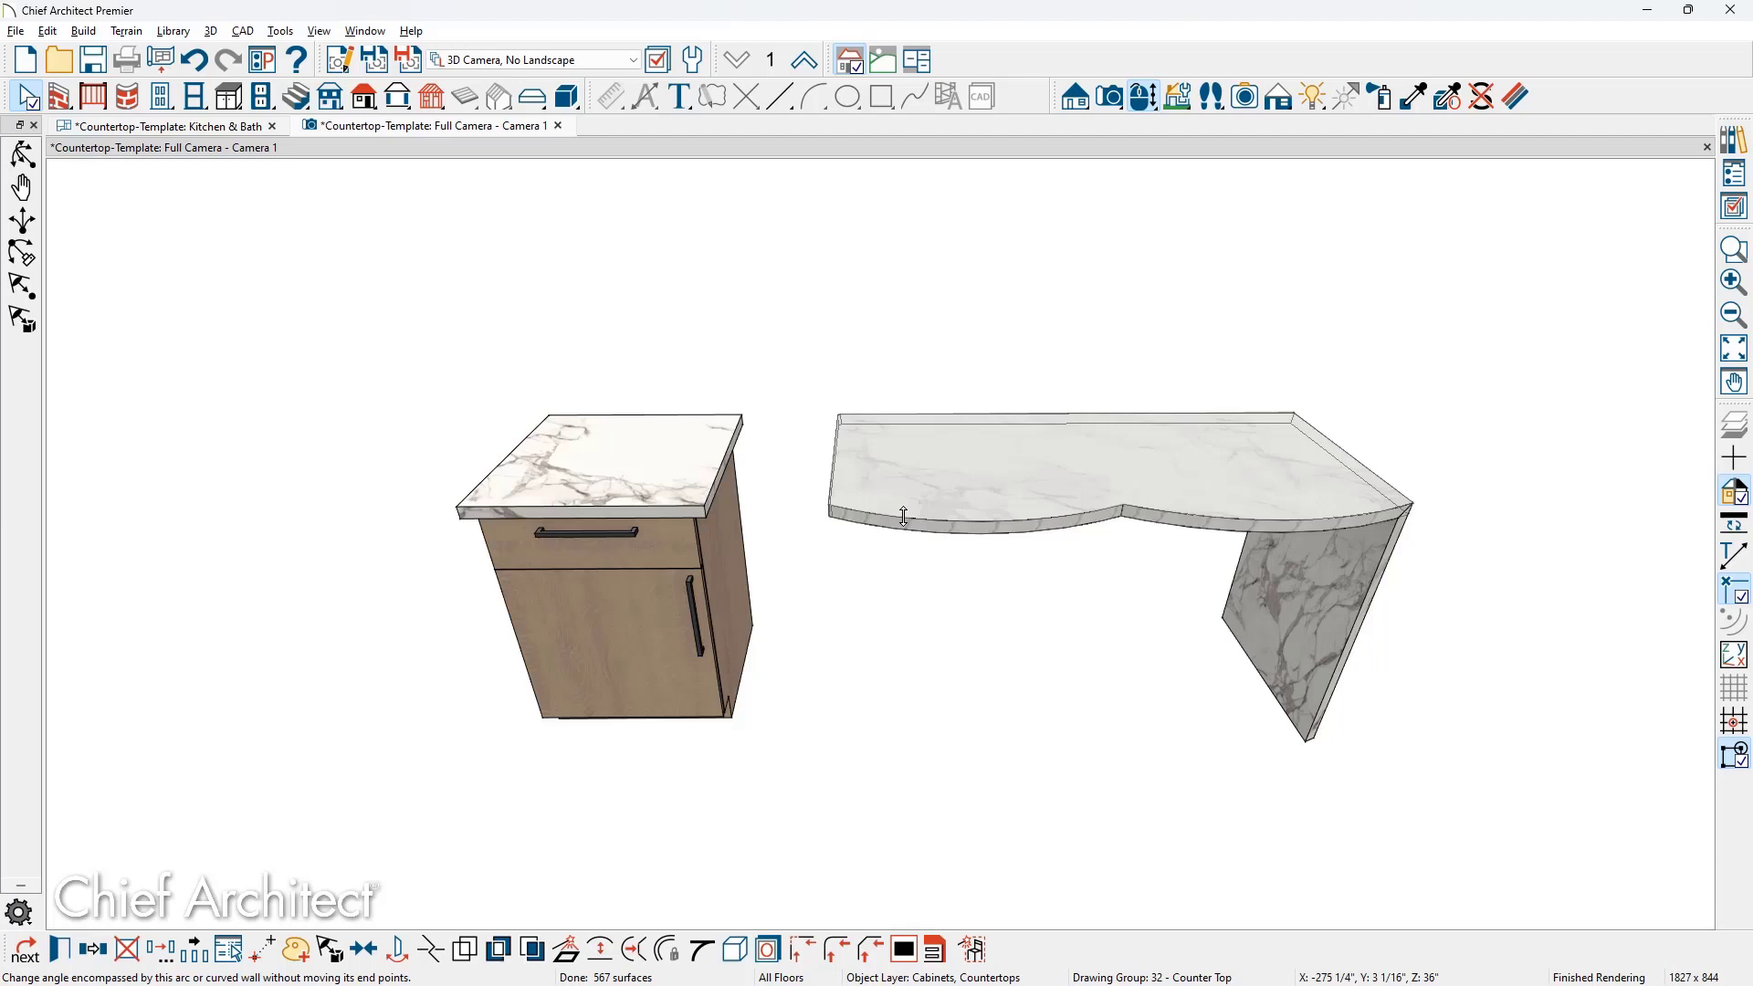
{"action": "left_click_drag", "start_coordinate": [904, 516], "coordinate": [912, 472]}
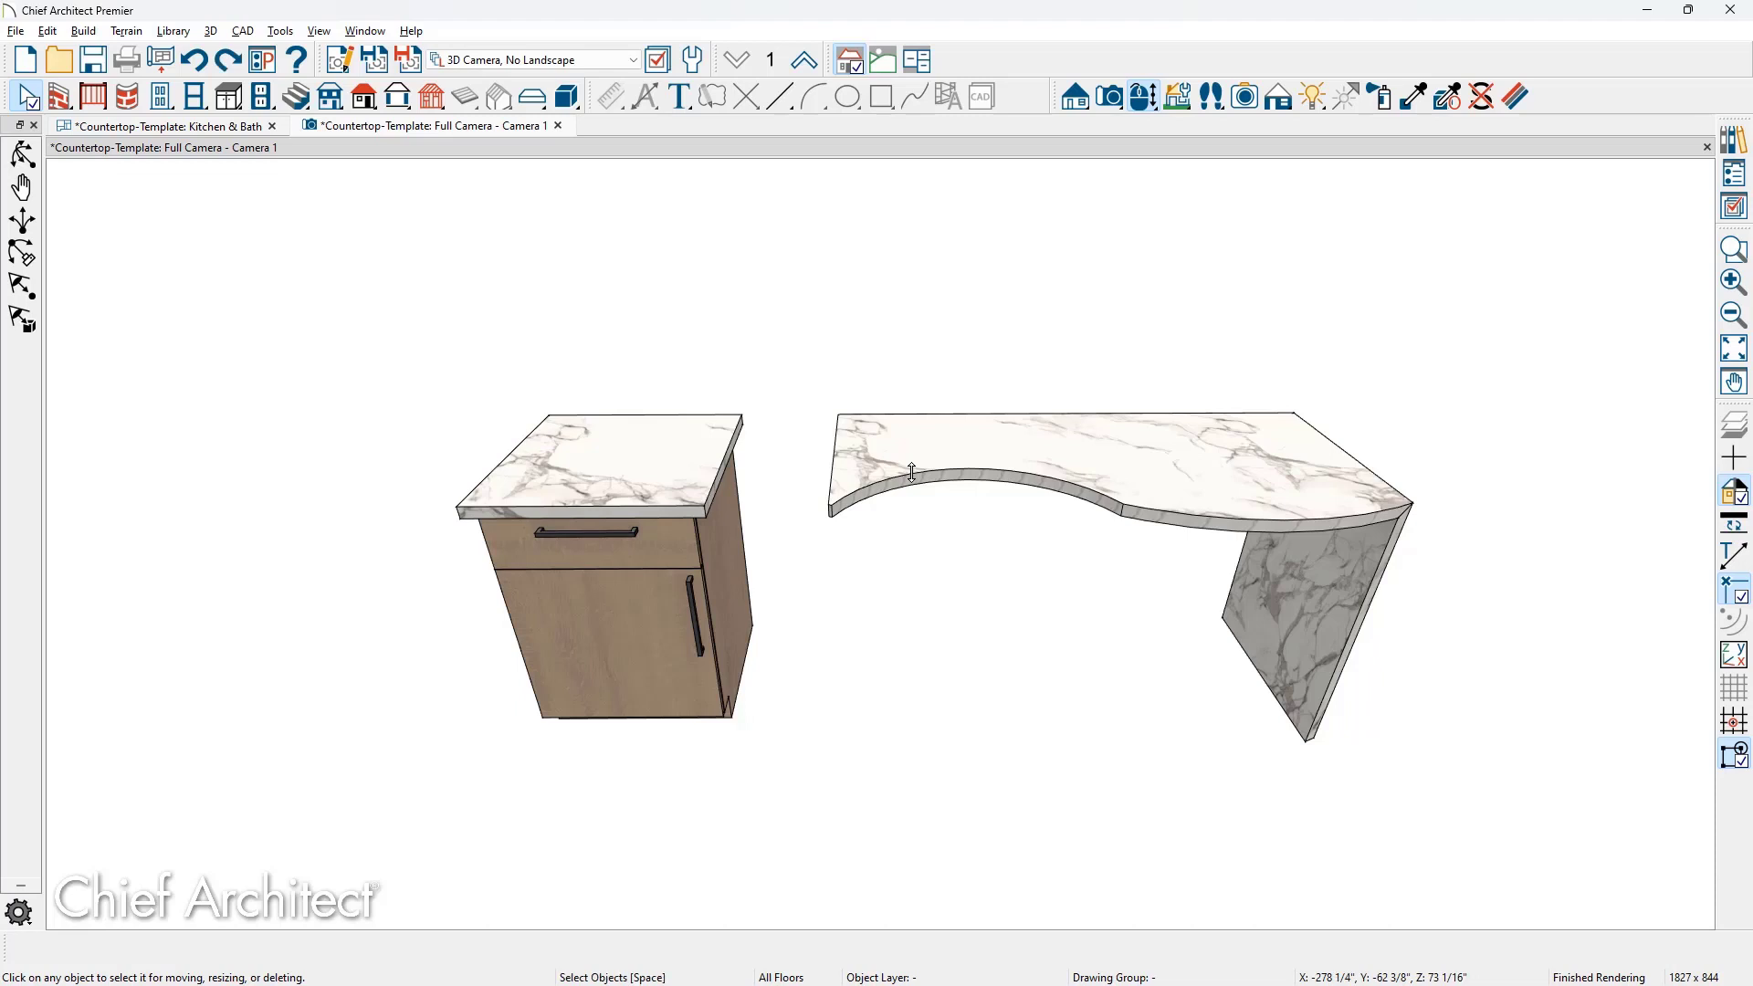
- Cut a small rectangular hole near the long countertop's right end
{"action": "left_click", "coordinate": [1061, 451]}
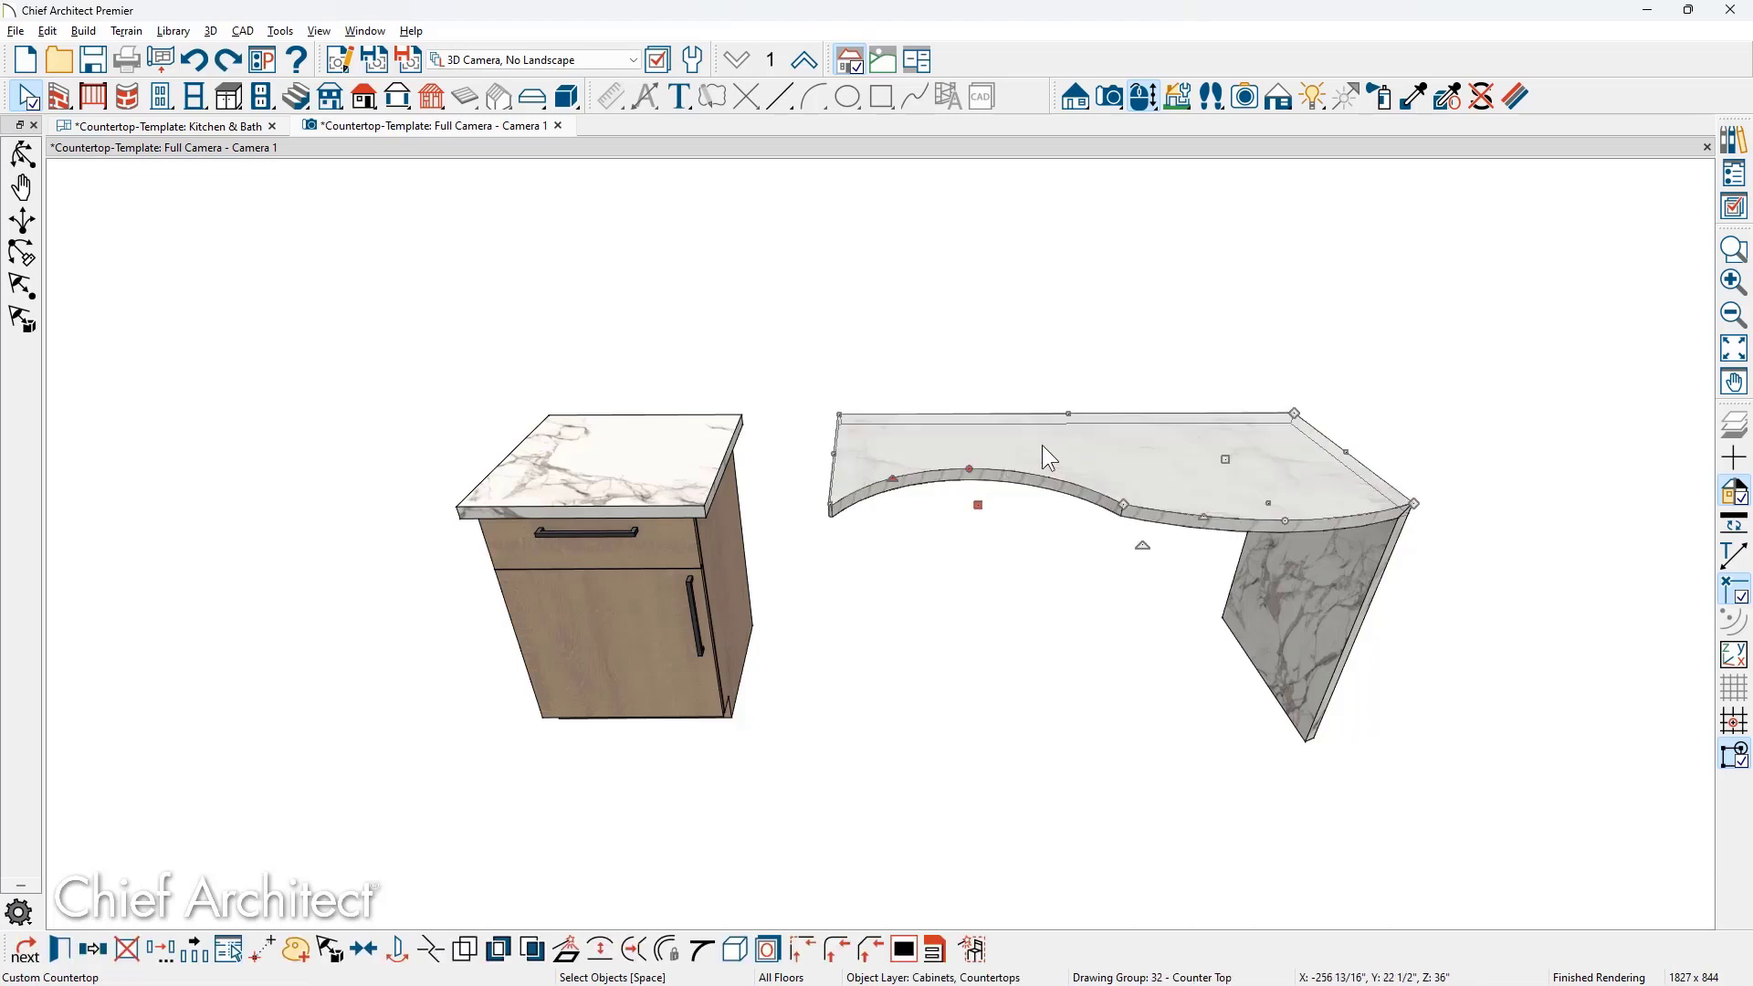
{"action": "left_click", "coordinate": [904, 950]}
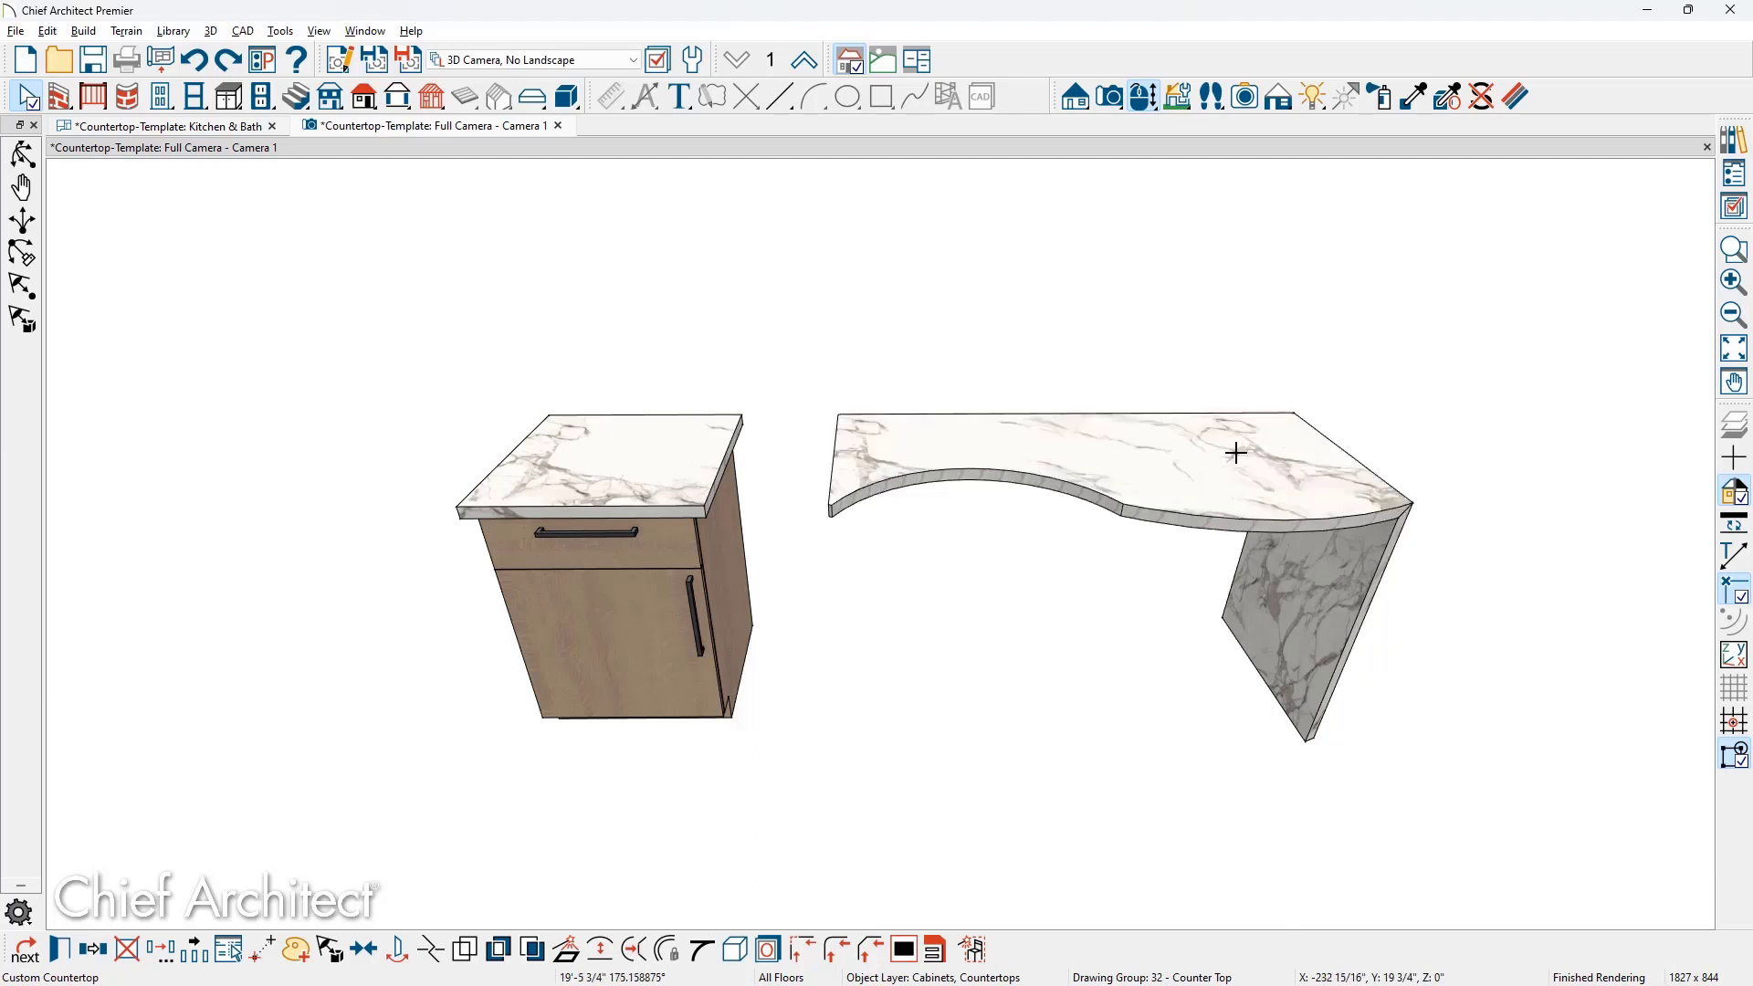
{"action": "left_click", "coordinate": [1263, 467]}
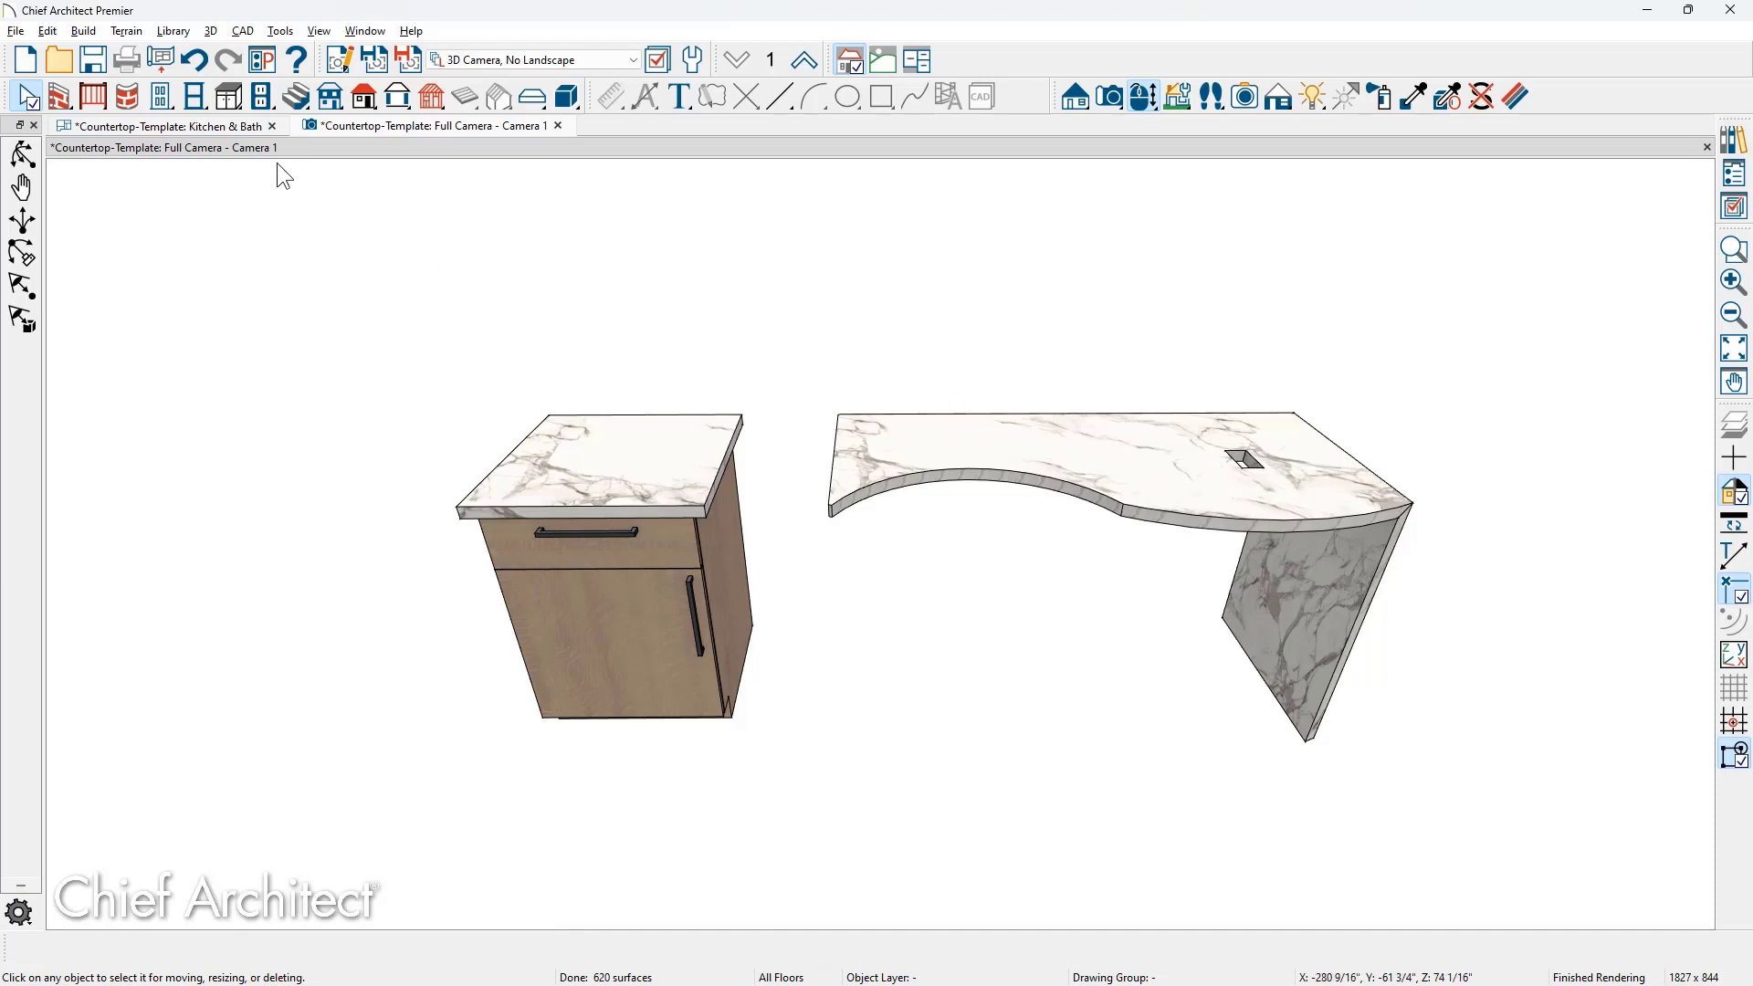
- In plan, draw a small CAD circle beside the rectangular hole and select it for conversion
{"action": "left_click", "coordinate": [243, 128]}
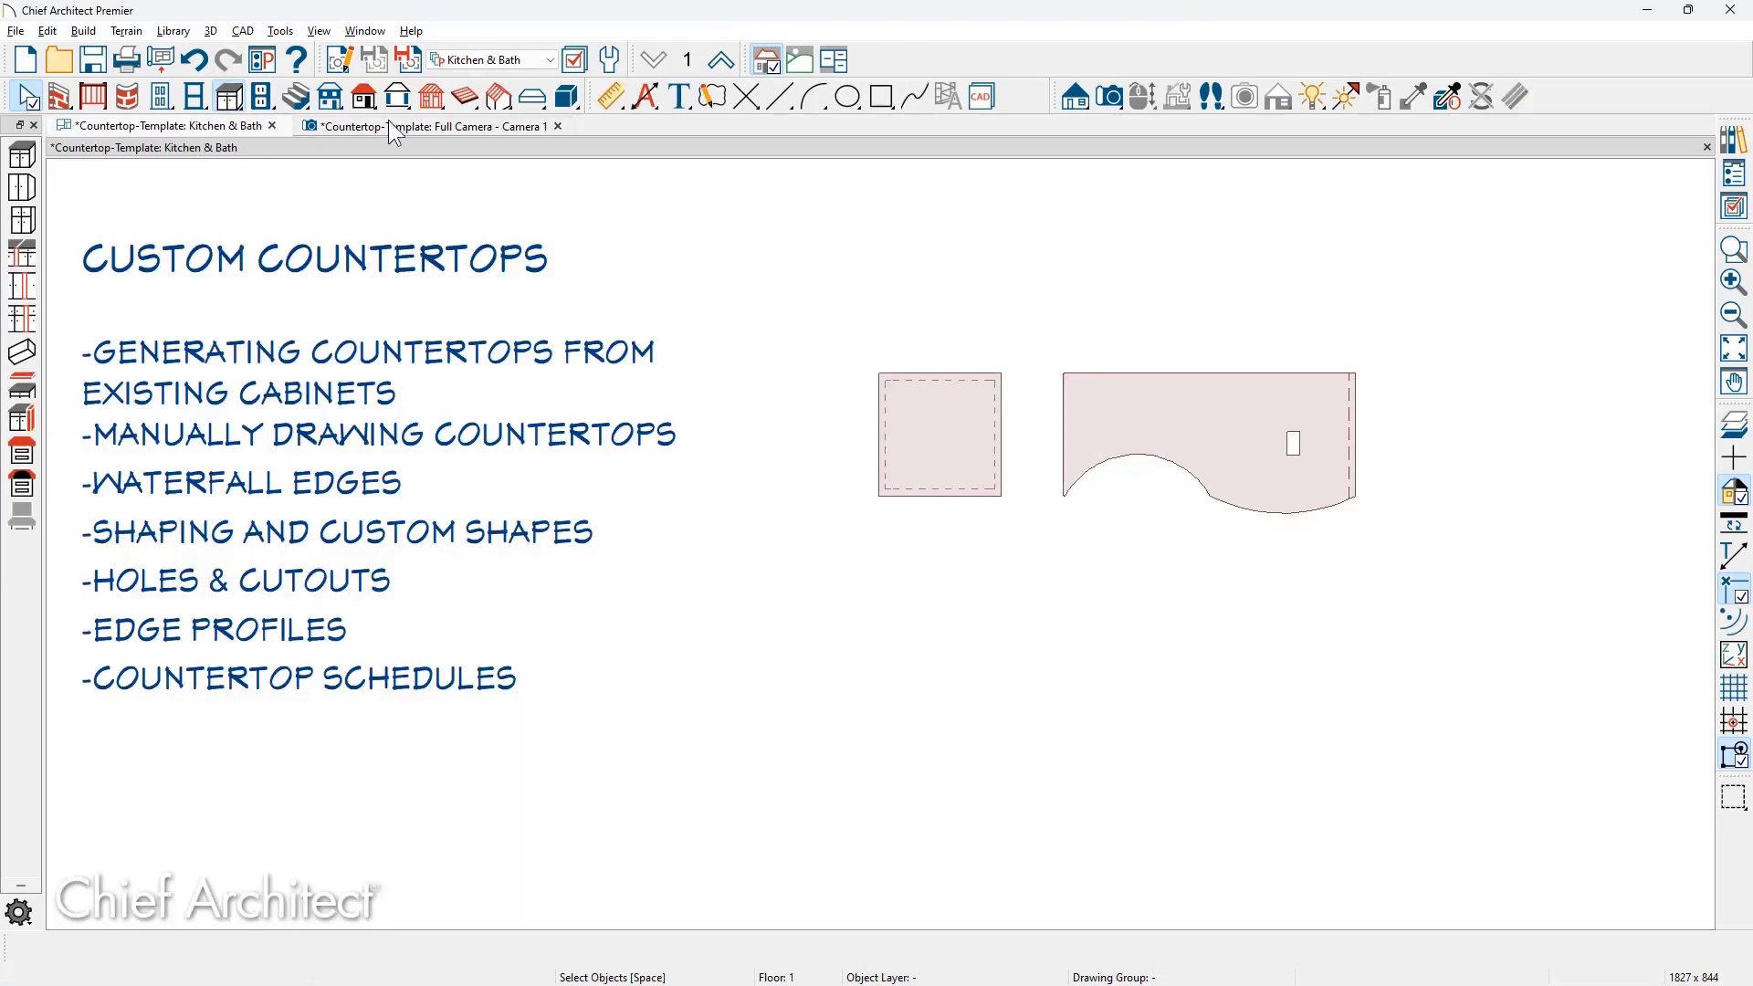
{"action": "scroll", "coordinate": [1394, 383], "scroll_direction": "up", "scroll_amount": 3}
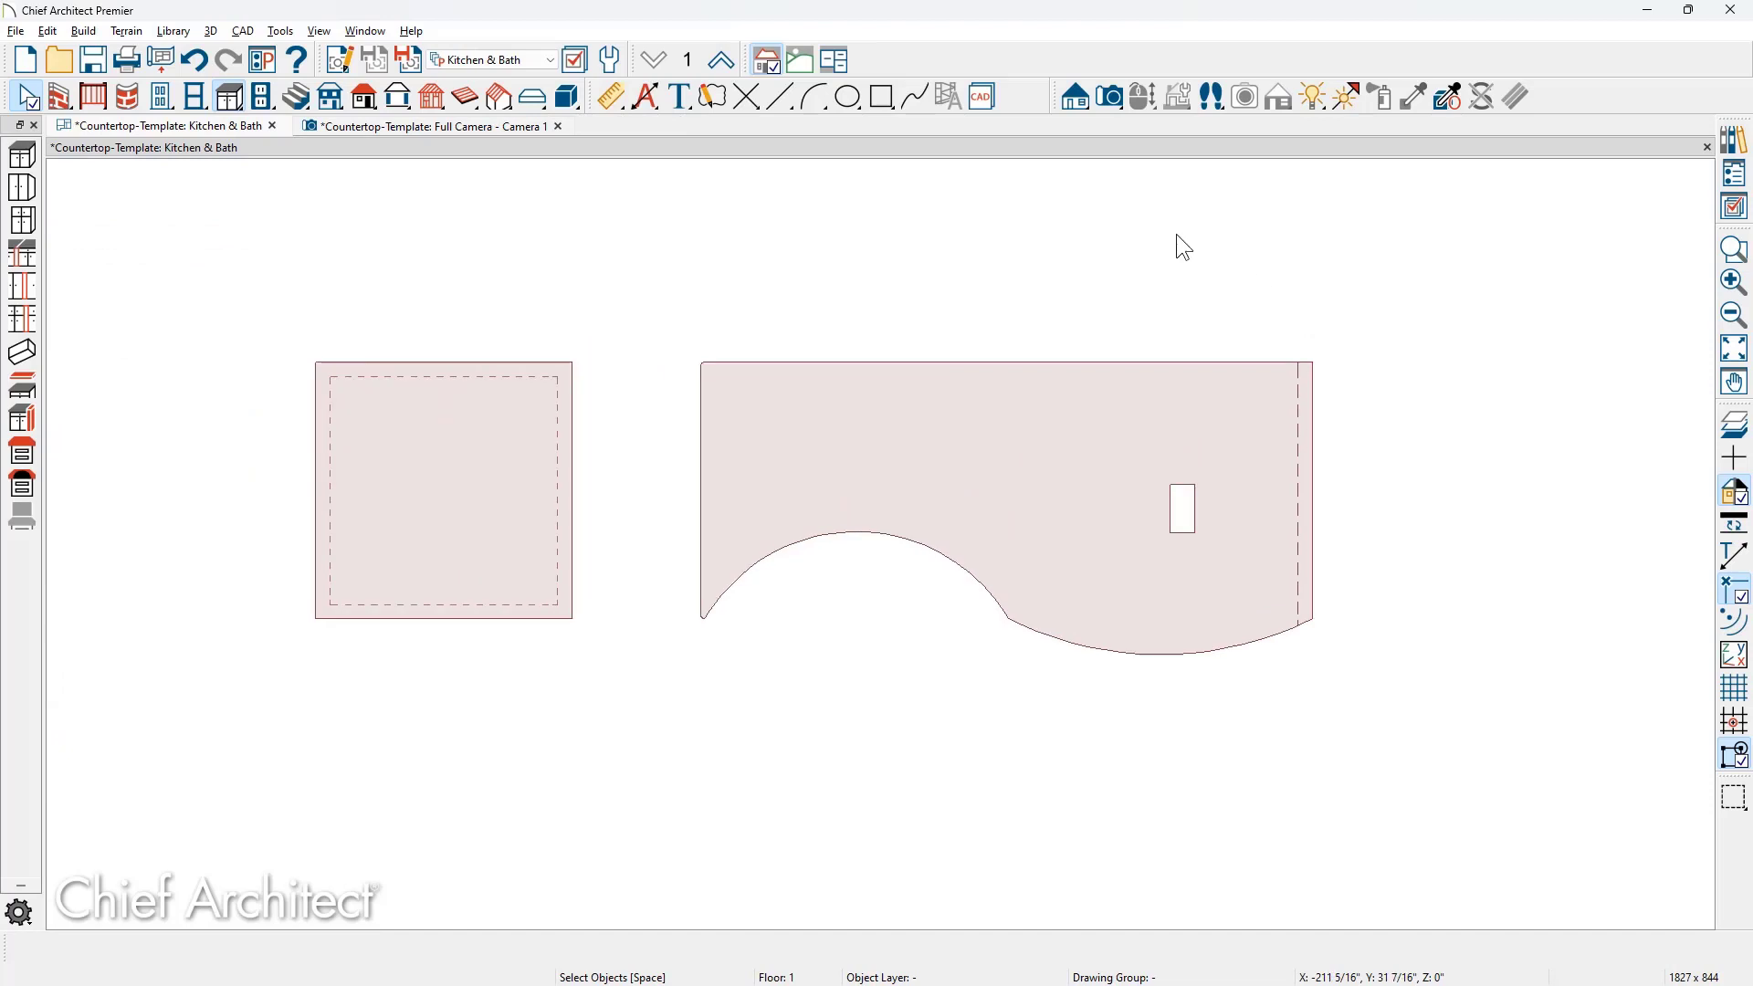
{"action": "left_click", "coordinate": [849, 99]}
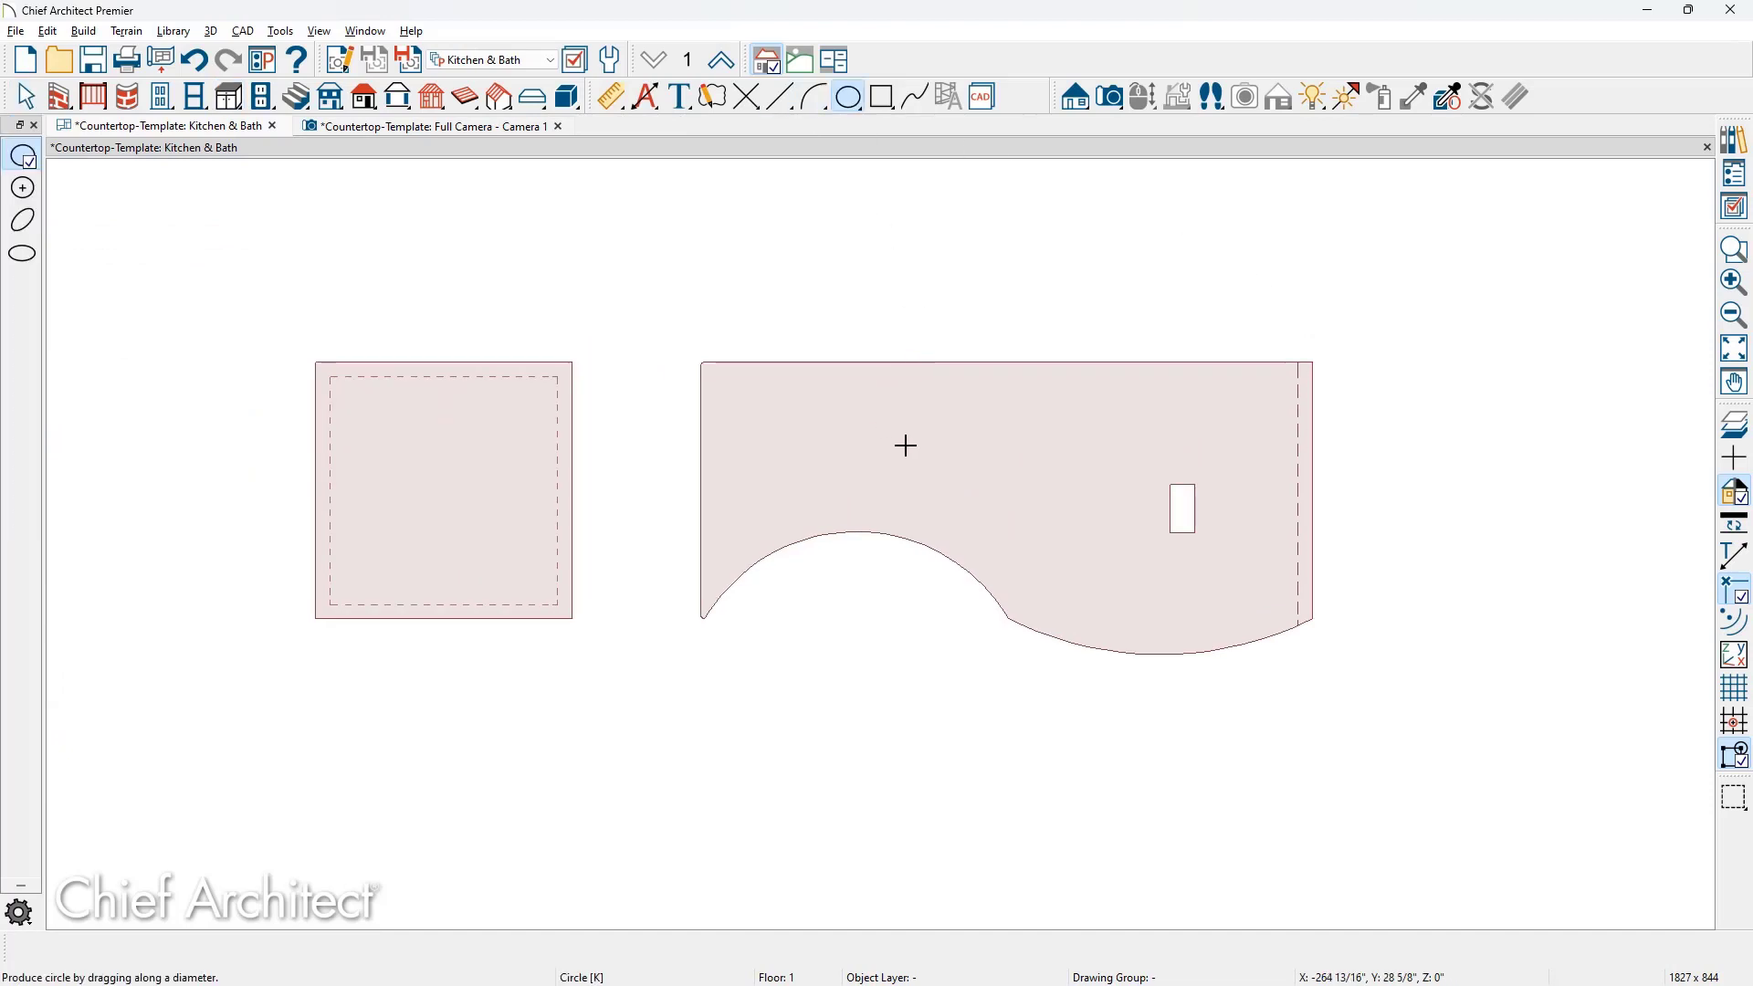
{"action": "left_click_drag", "start_coordinate": [1058, 492], "coordinate": [1087, 520]}
{"action": "key", "text": "space"}
{"action": "left_click", "coordinate": [1096, 531]}
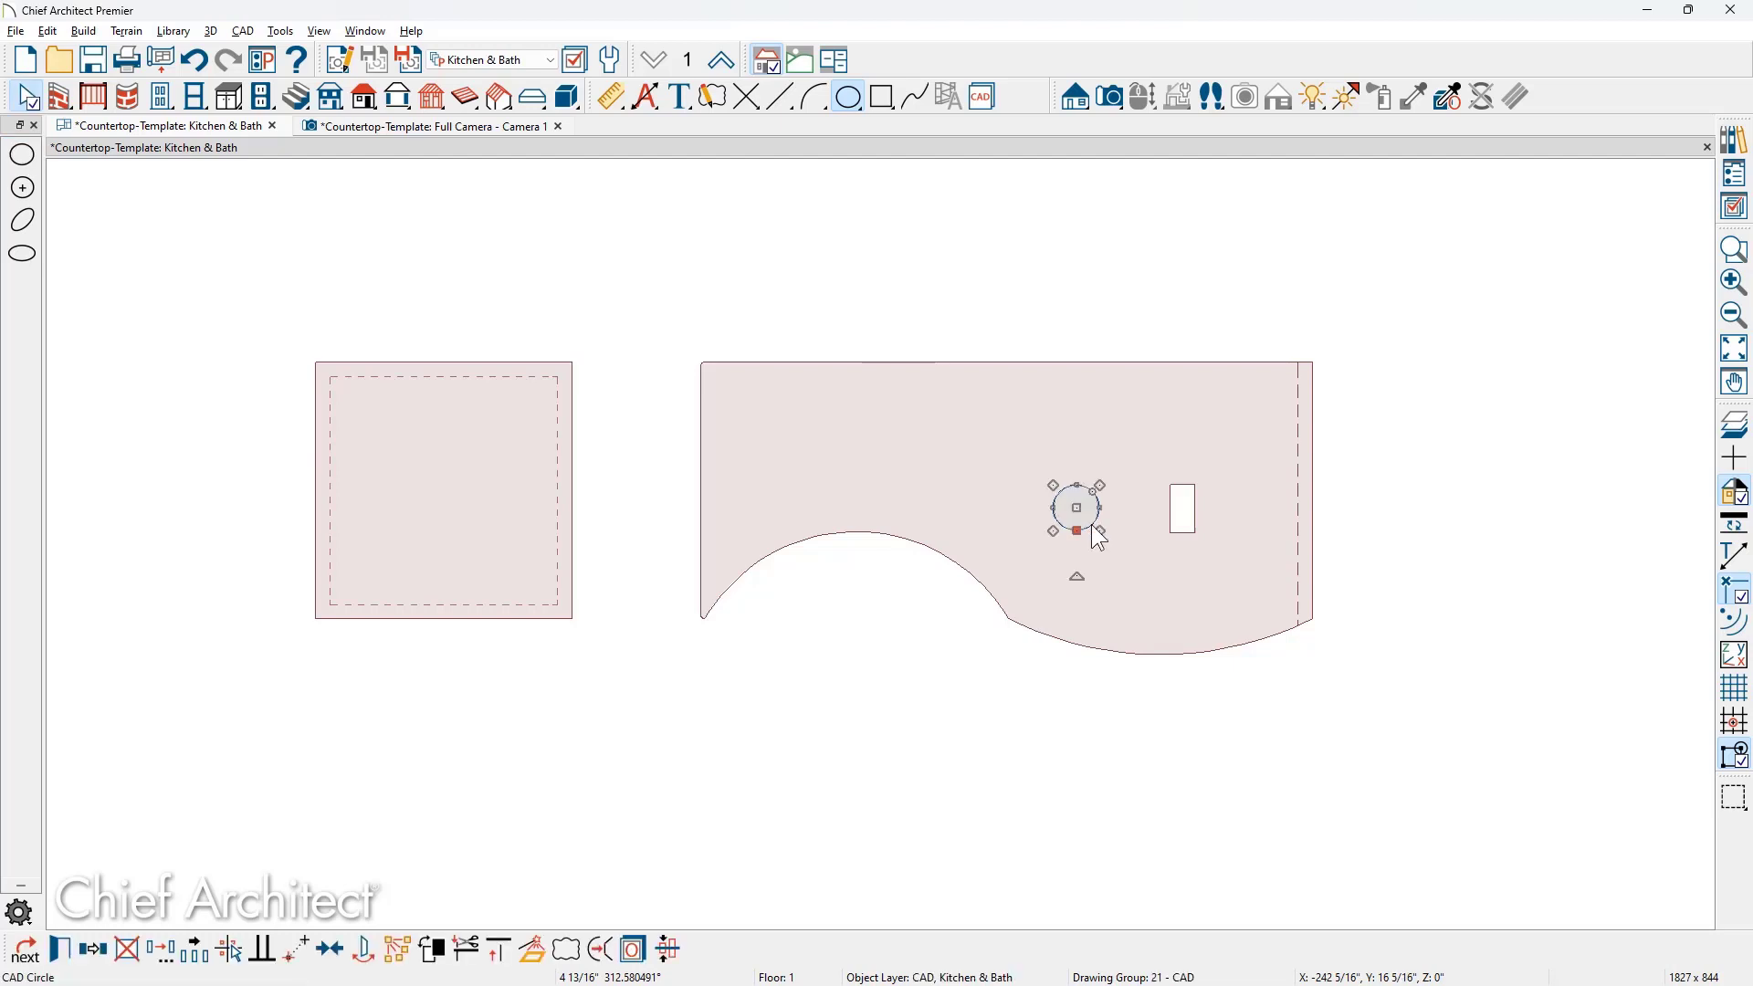
{"action": "left_click", "coordinate": [537, 951]}
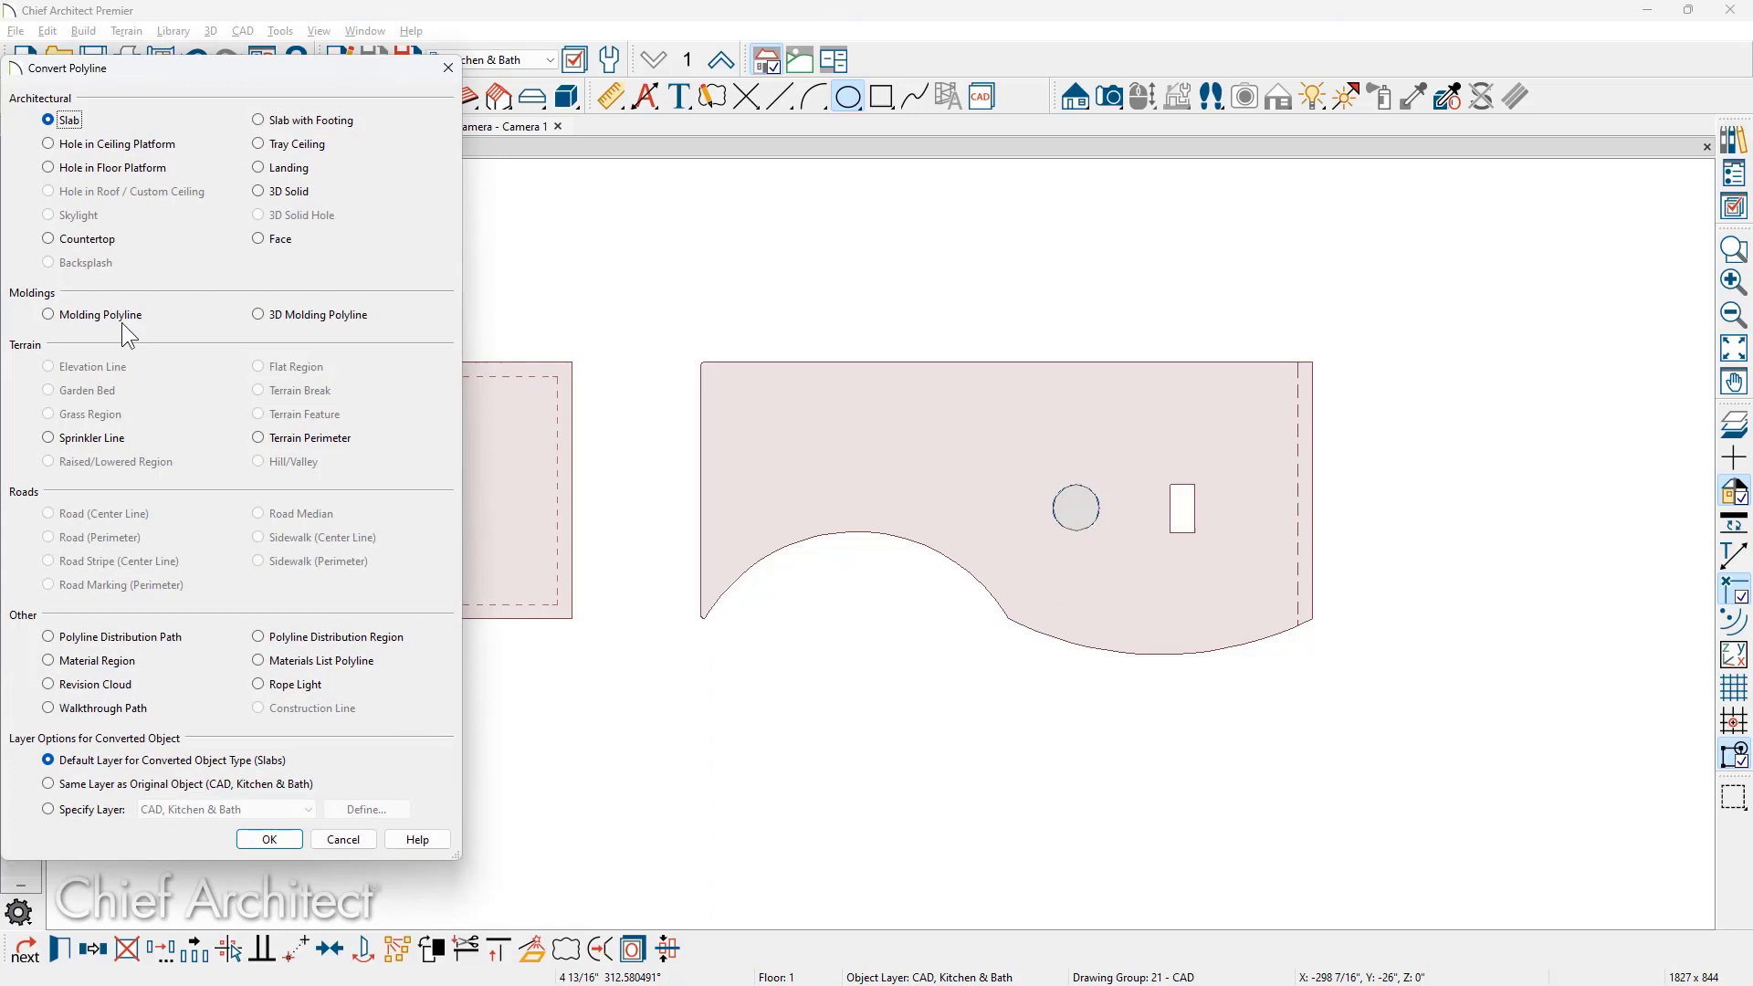
- Convert the circle into a countertop marked as a Hole in Countertop
{"action": "left_click", "coordinate": [108, 239]}
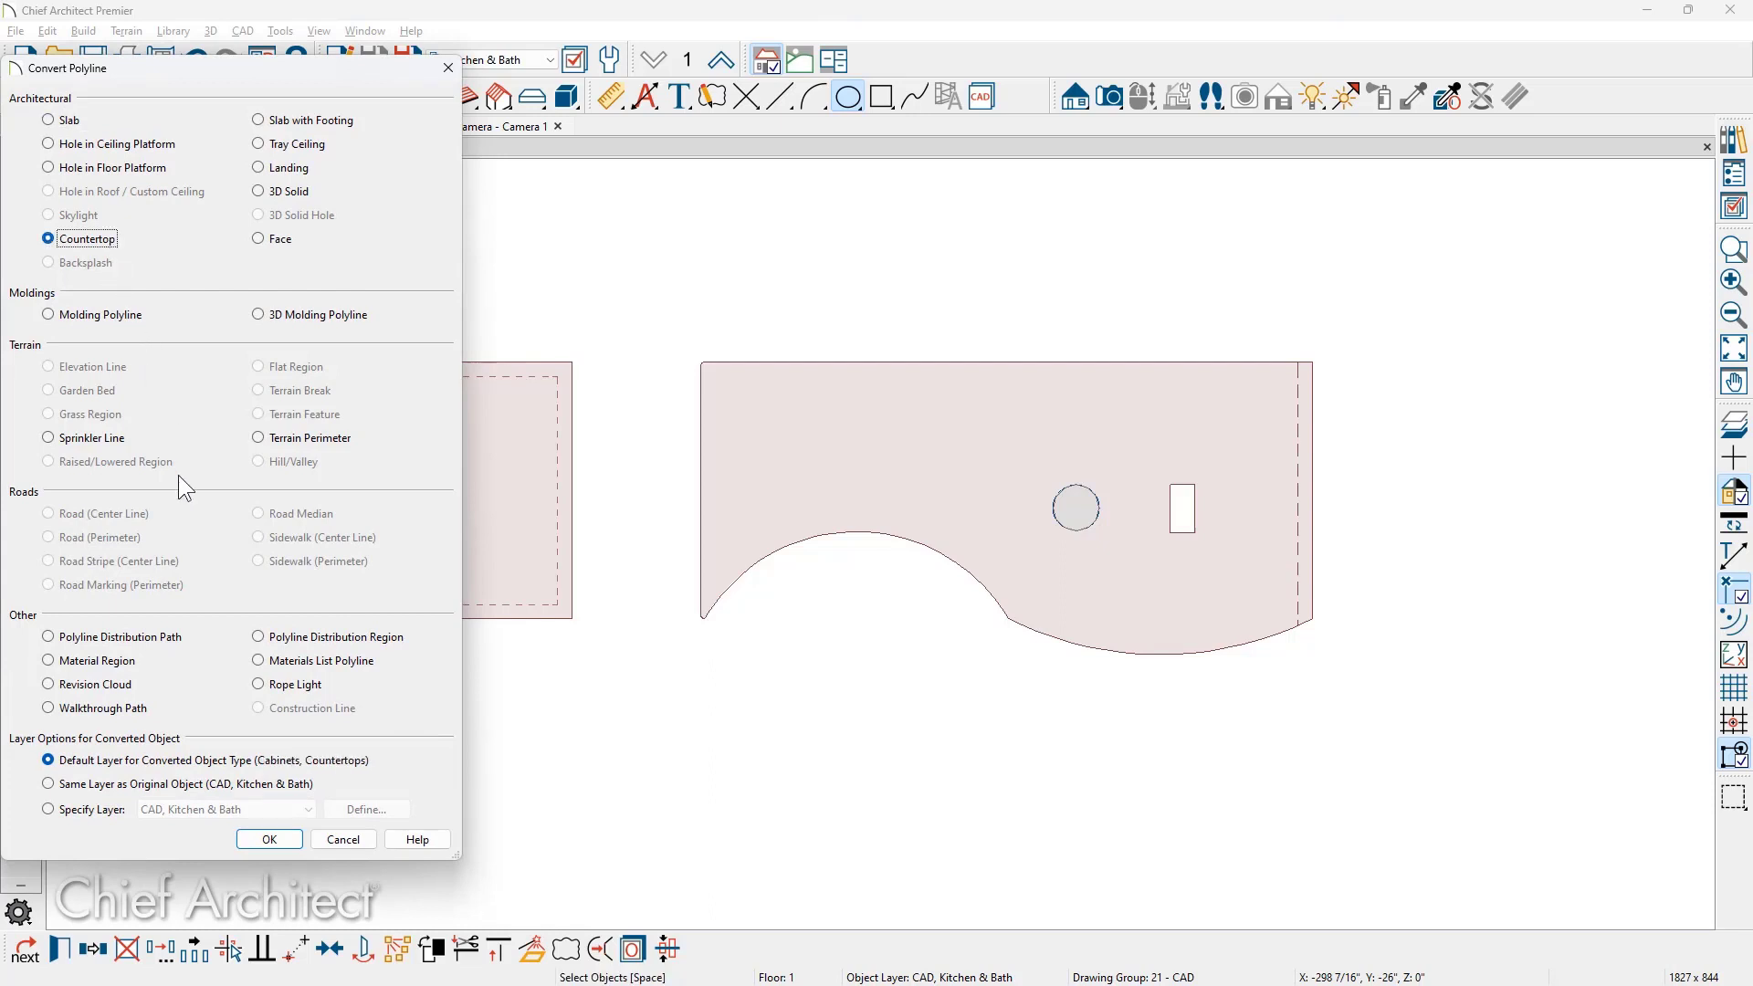
{"action": "left_click", "coordinate": [269, 839]}
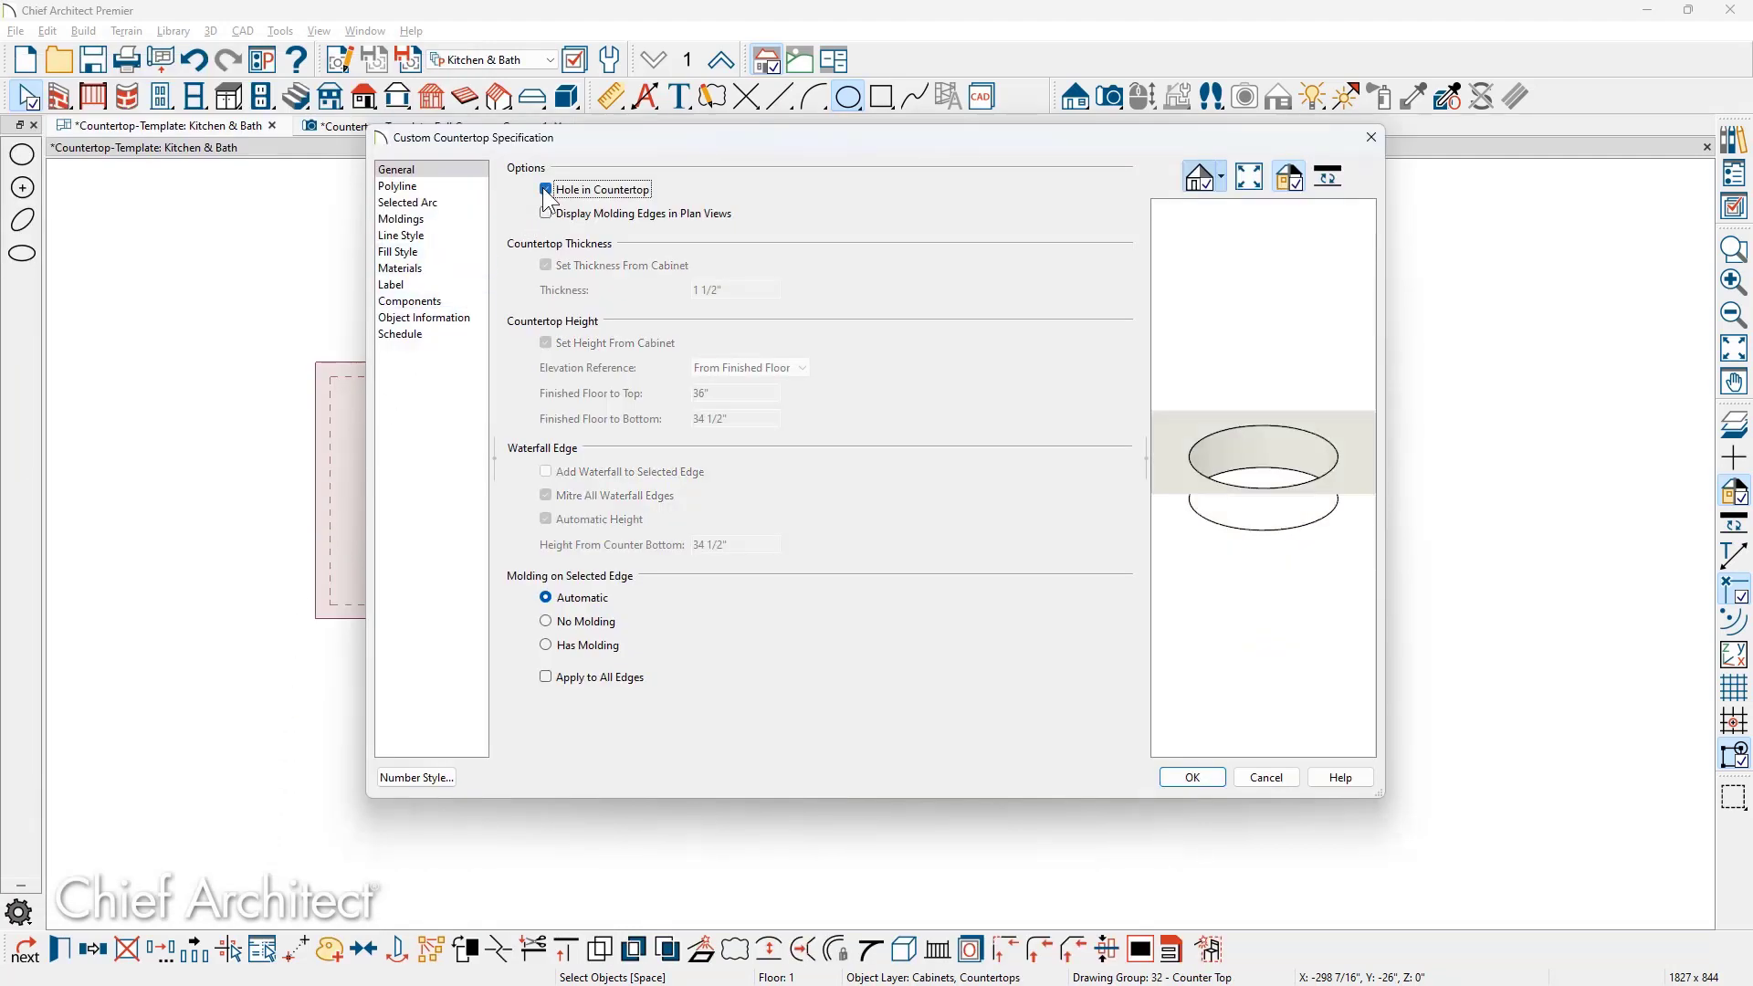
{"action": "left_click", "coordinate": [1283, 527]}
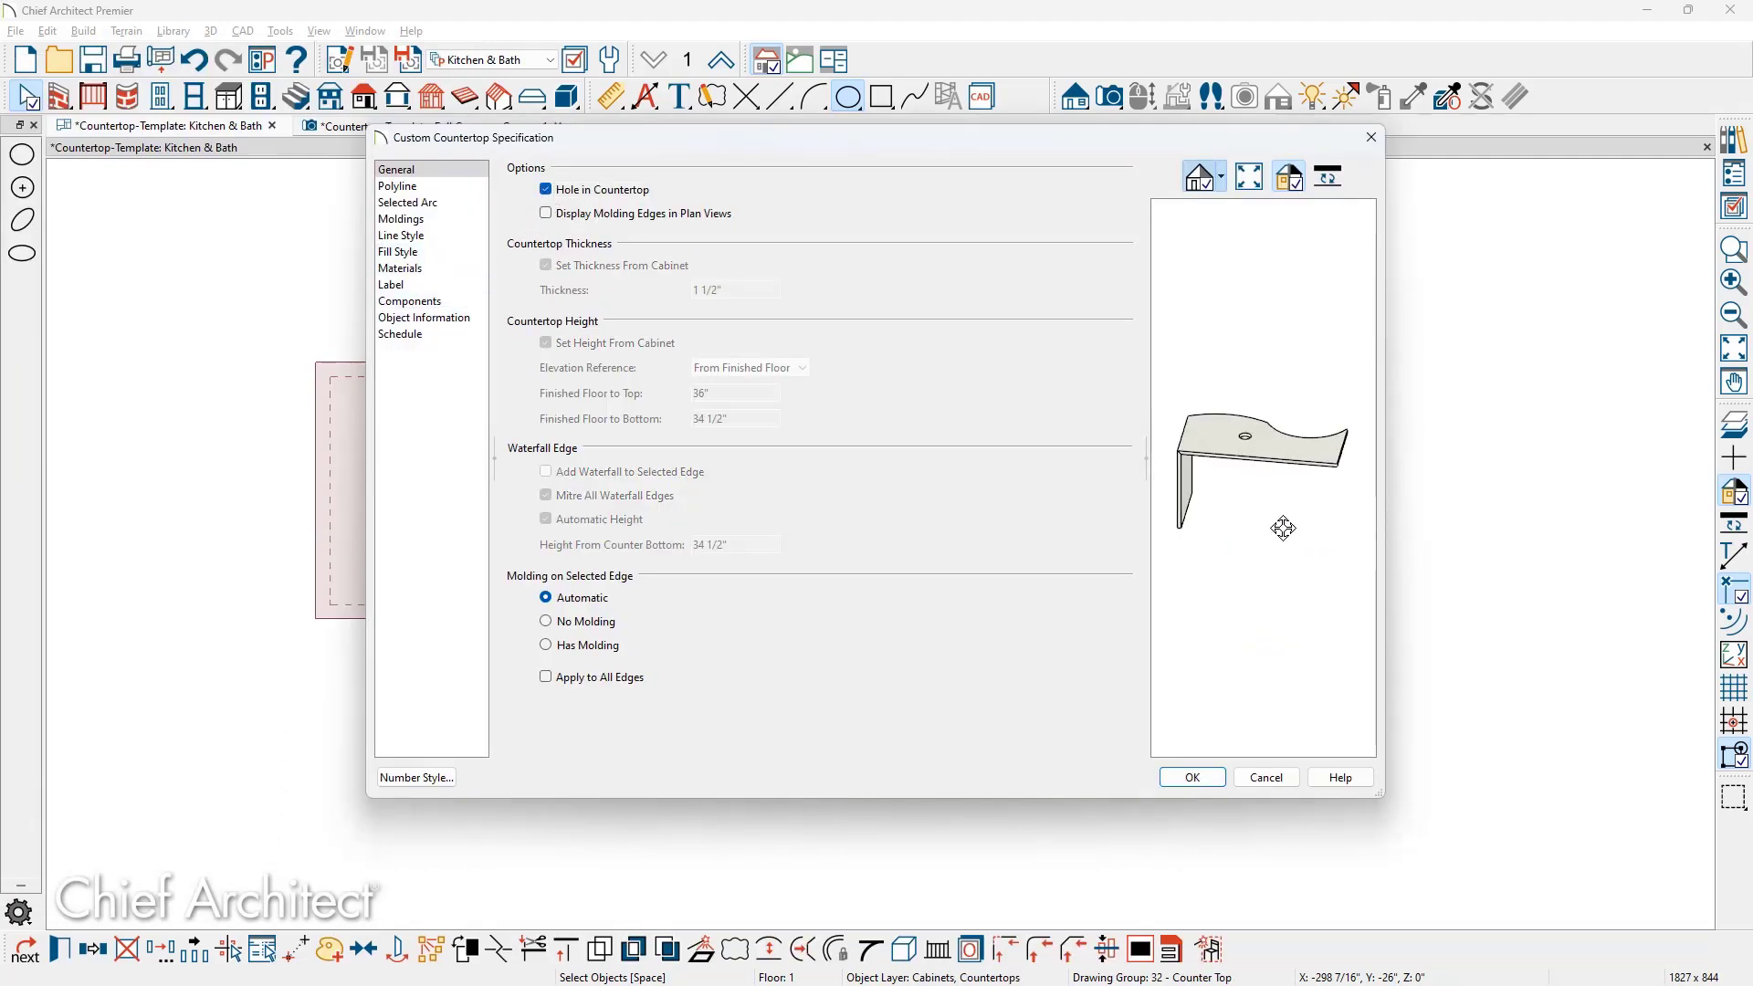
{"action": "left_click_drag", "start_coordinate": [1283, 528], "coordinate": [1285, 562]}
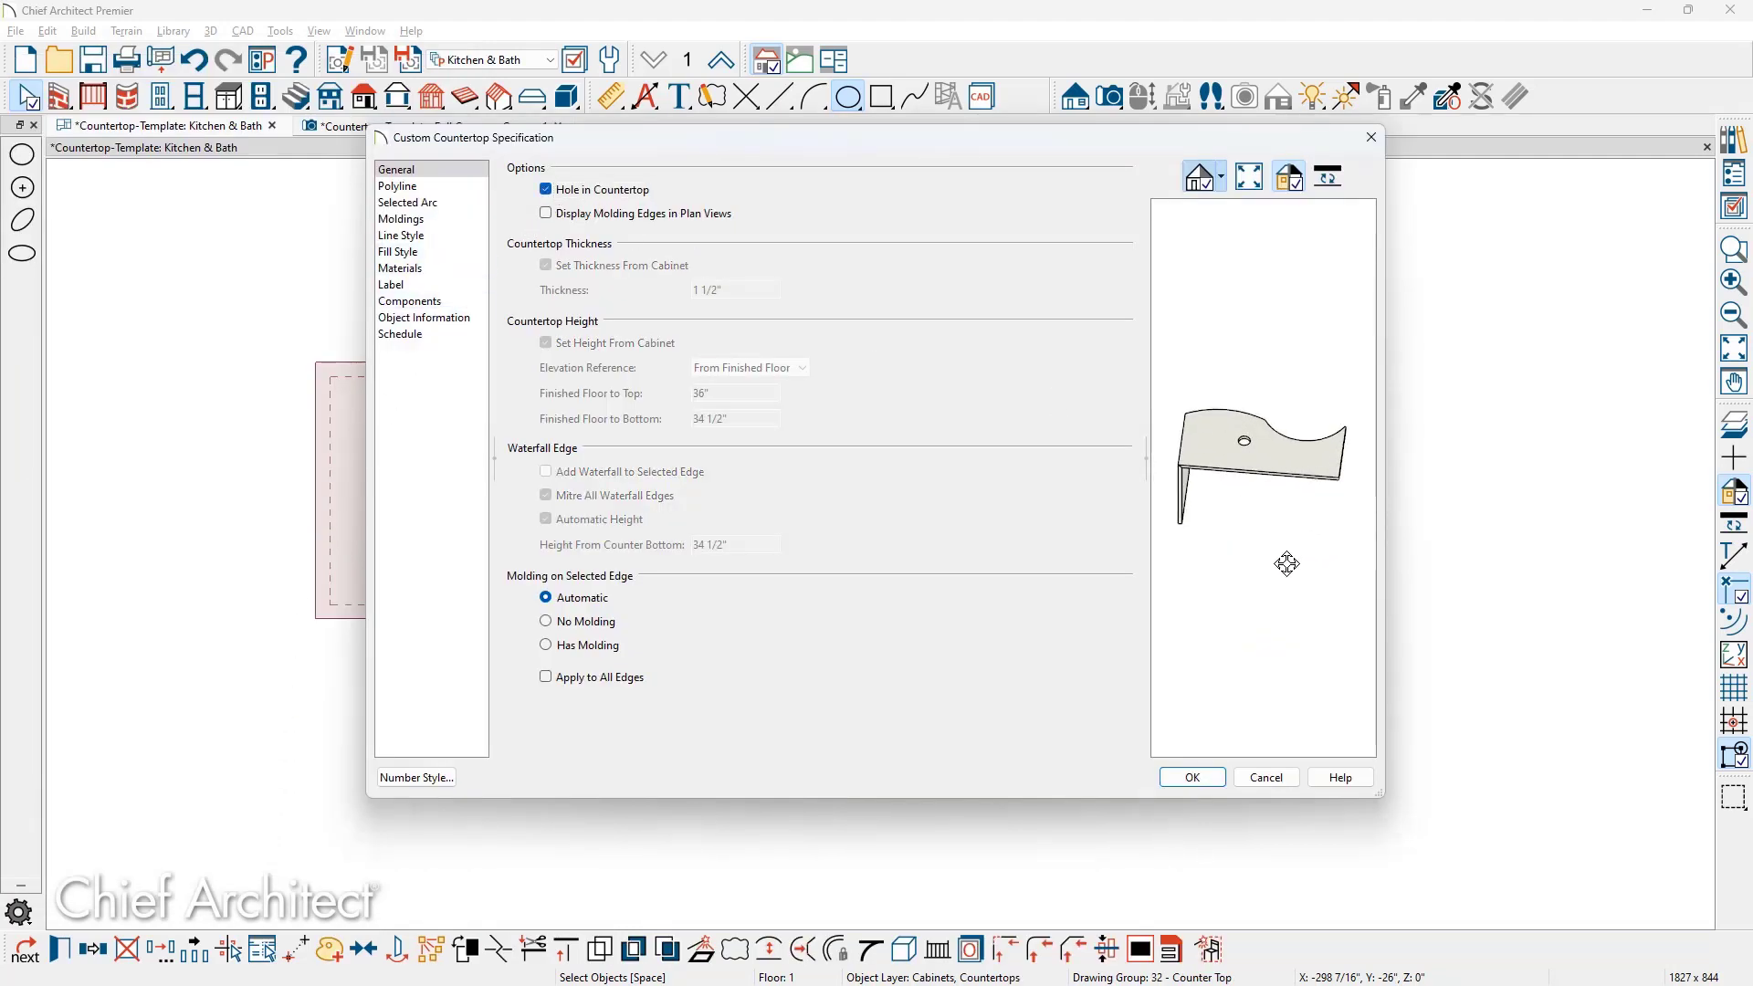
{"action": "left_click", "coordinate": [1192, 777]}
- In the Full Camera view, tilt down and open the square cabinet countertop's specification
{"action": "left_click", "coordinate": [488, 128]}
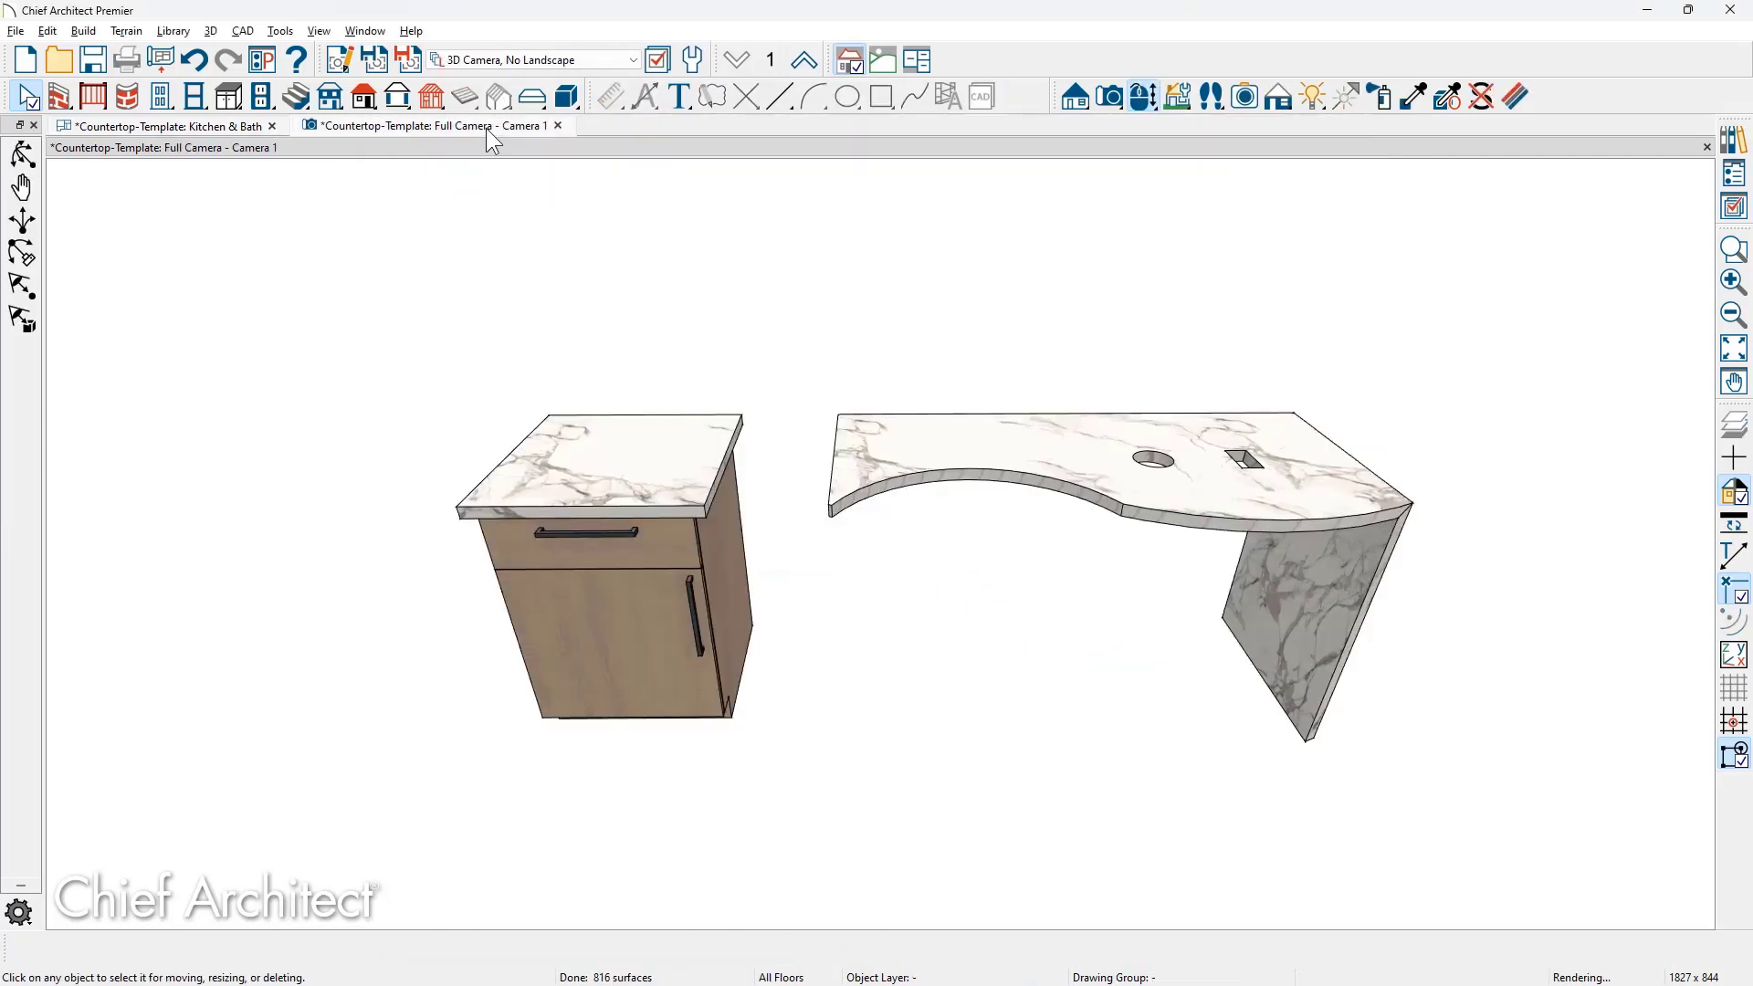
{"action": "left_click_drag", "start_coordinate": [1141, 420], "coordinate": [1139, 556]}
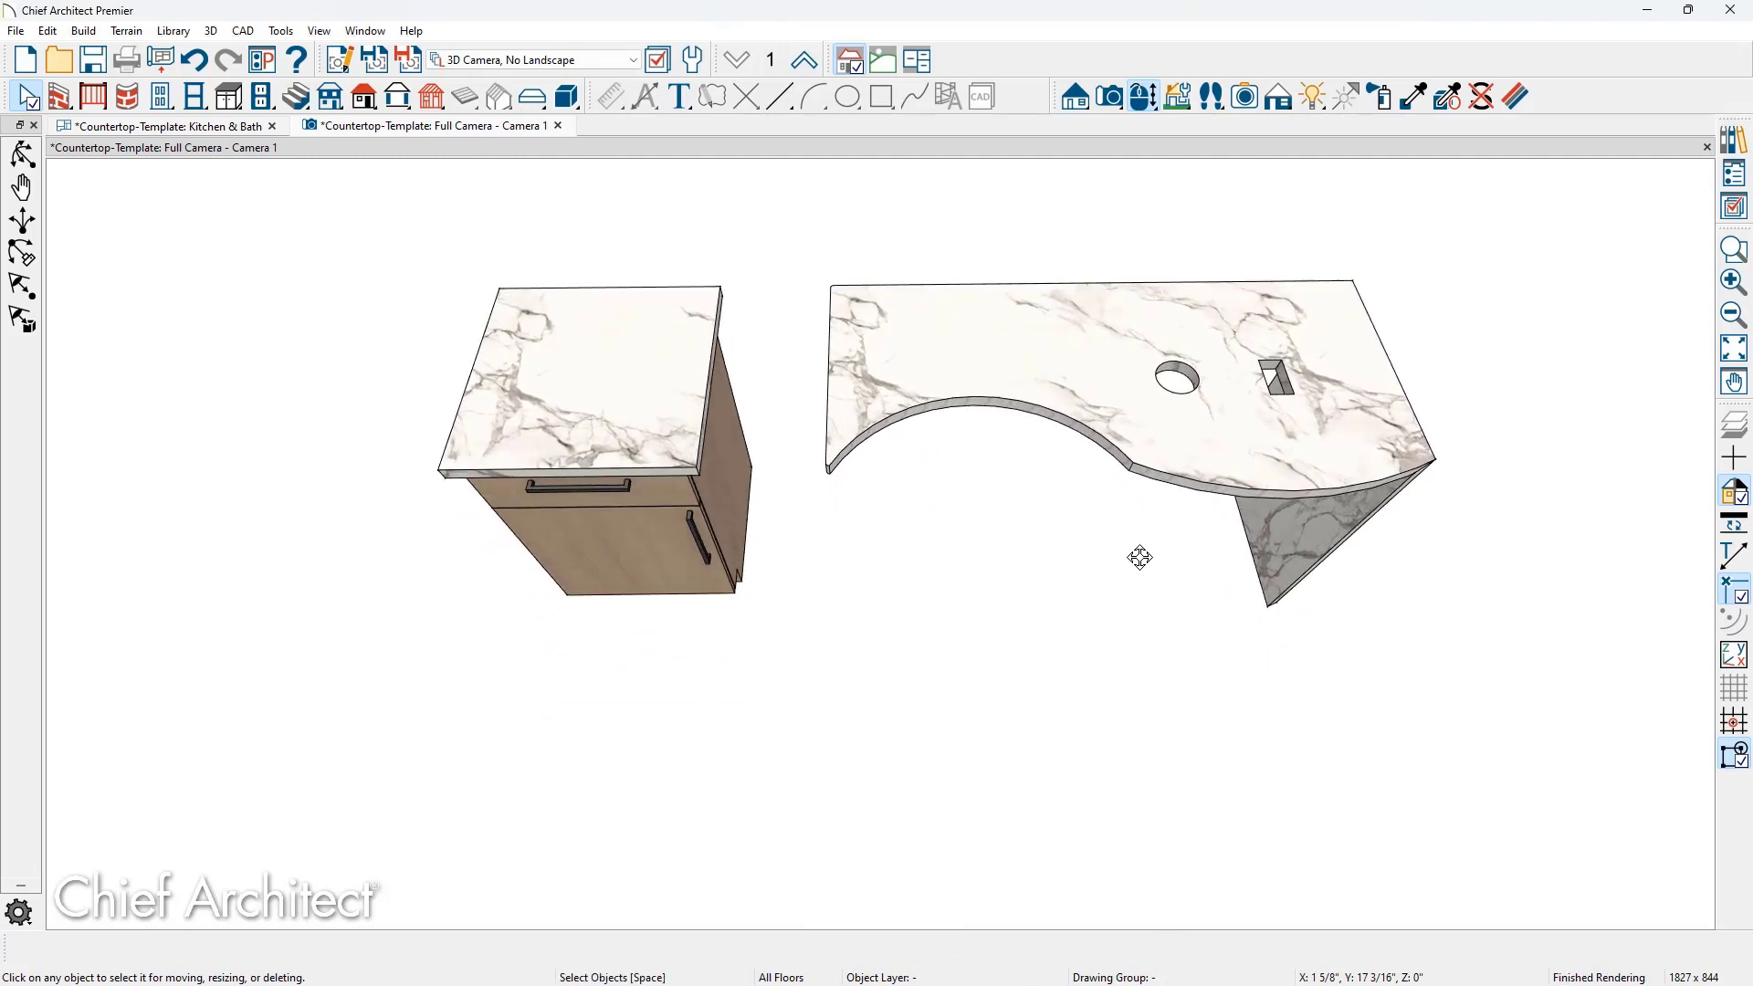
{"action": "double_click", "coordinate": [666, 429]}
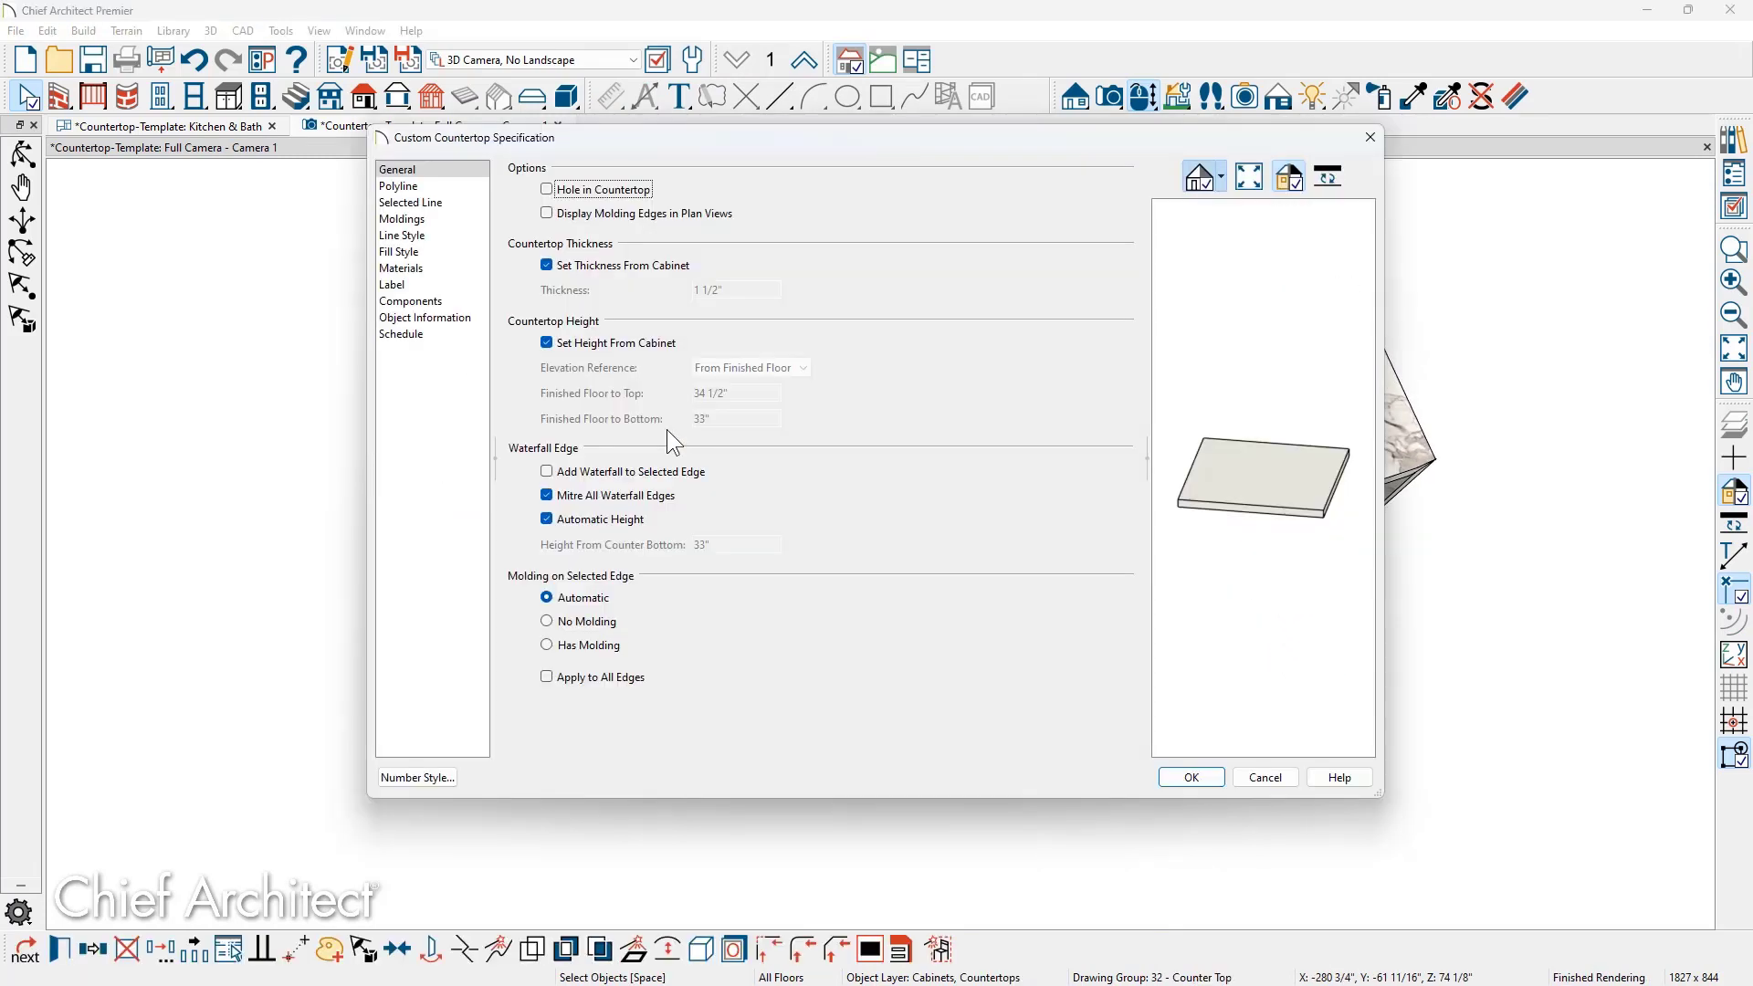
- Start adding a library edge profile and browse the core catalogs' Edge Molding profiles
{"action": "left_click", "coordinate": [451, 223]}
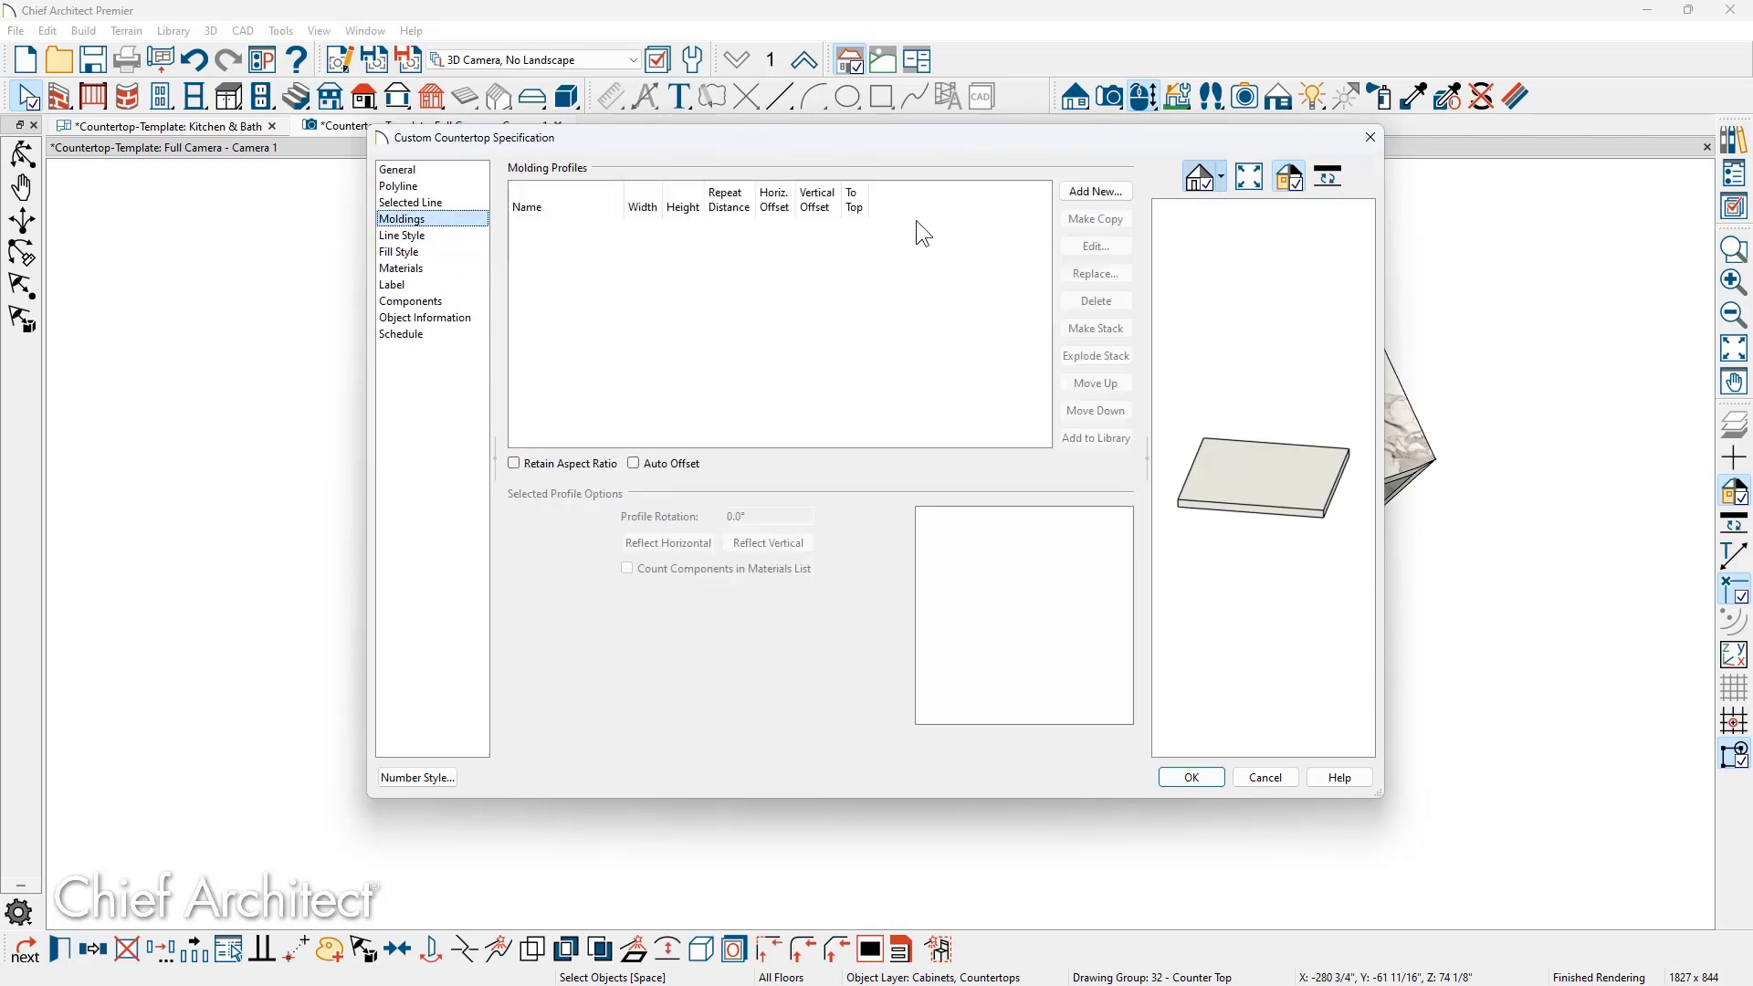
{"action": "left_click", "coordinate": [1087, 190]}
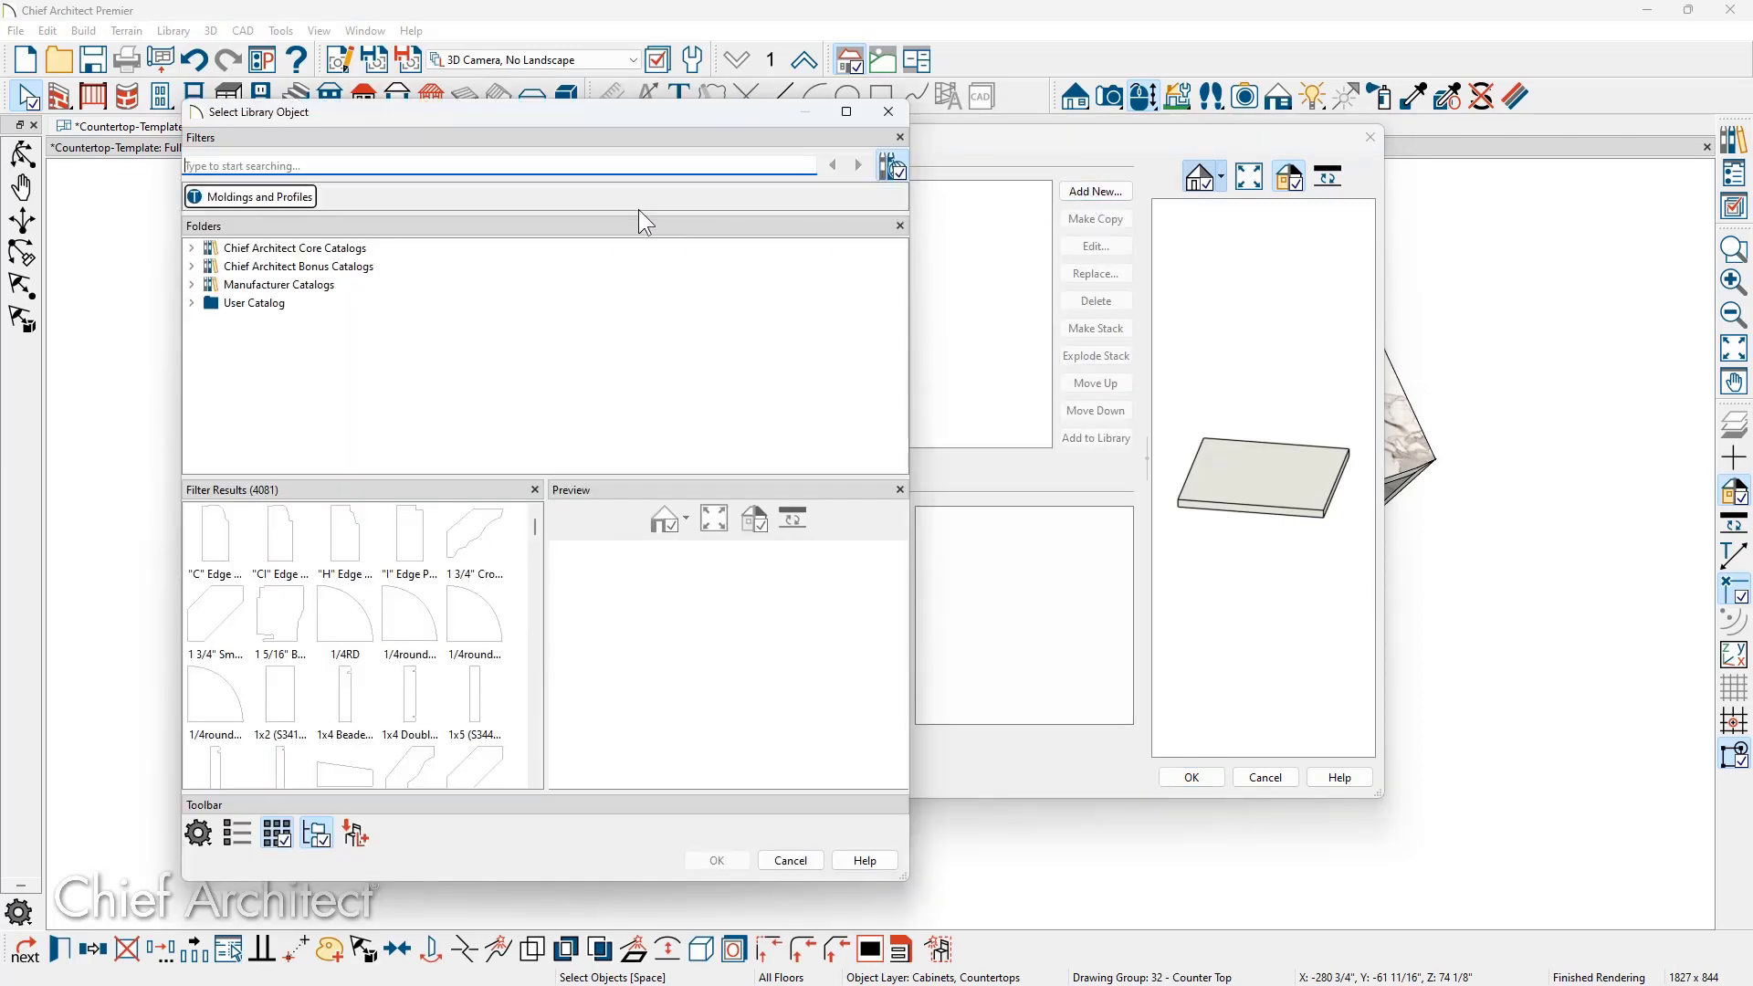
{"action": "left_click", "coordinate": [191, 247]}
{"action": "left_click", "coordinate": [210, 266]}
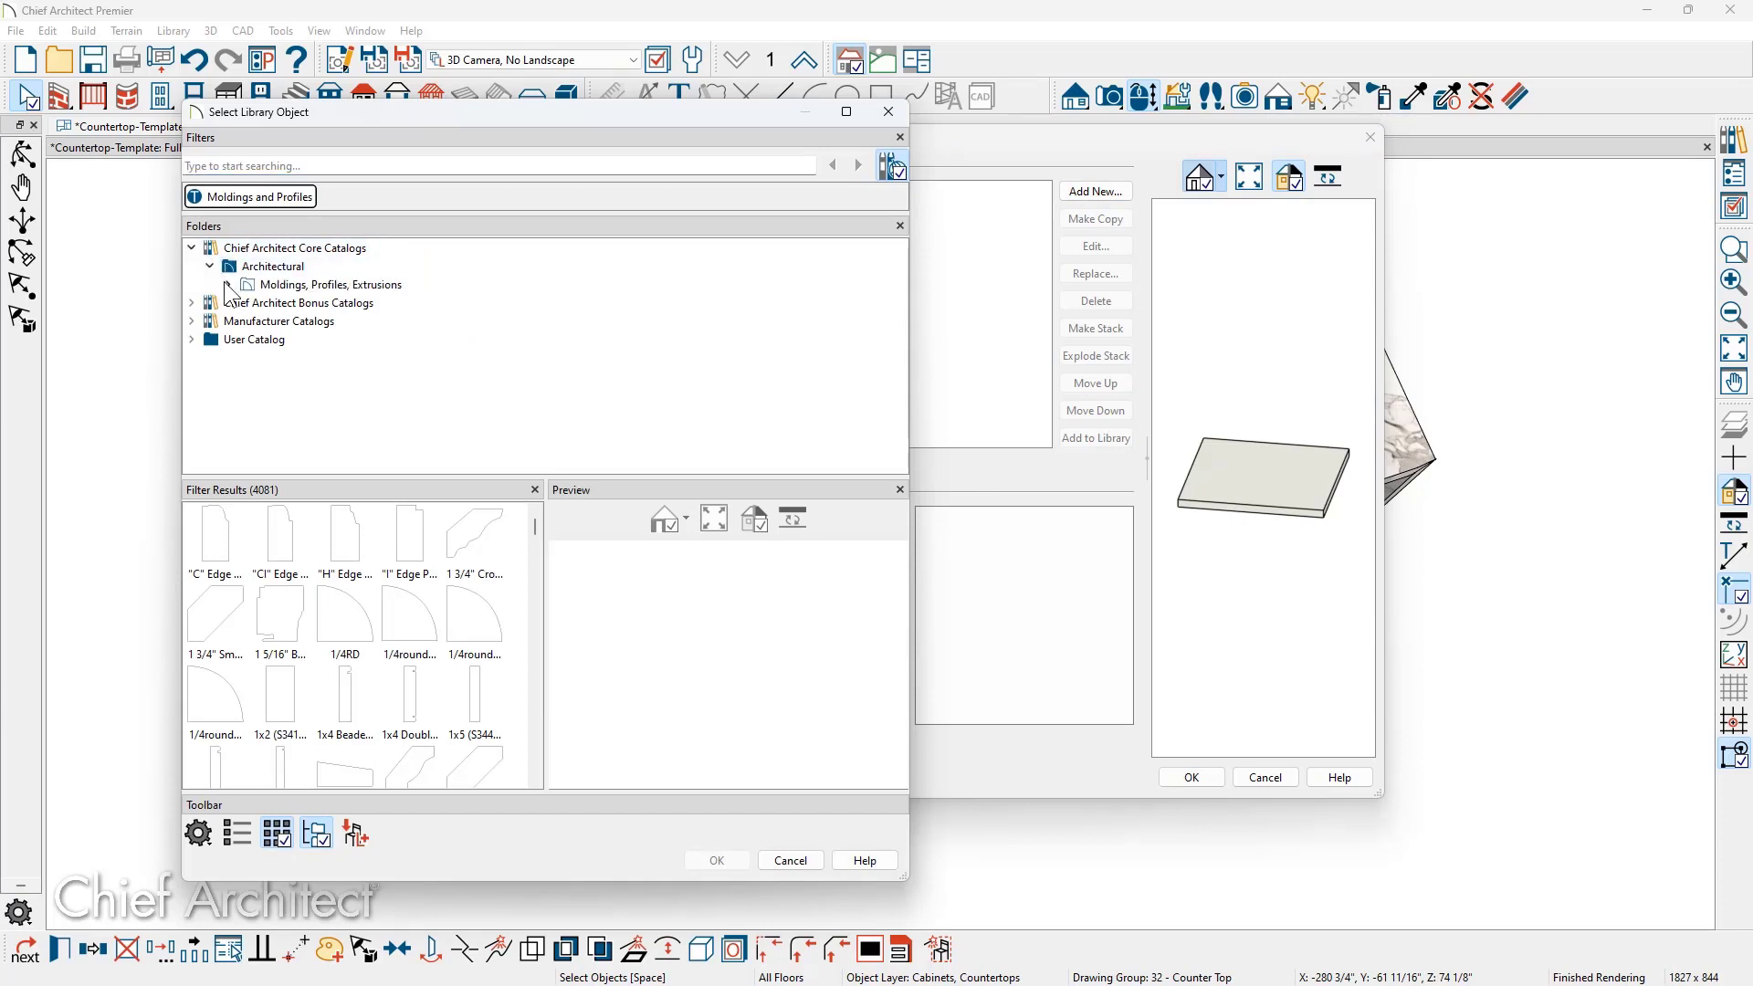
{"action": "left_click", "coordinate": [228, 284]}
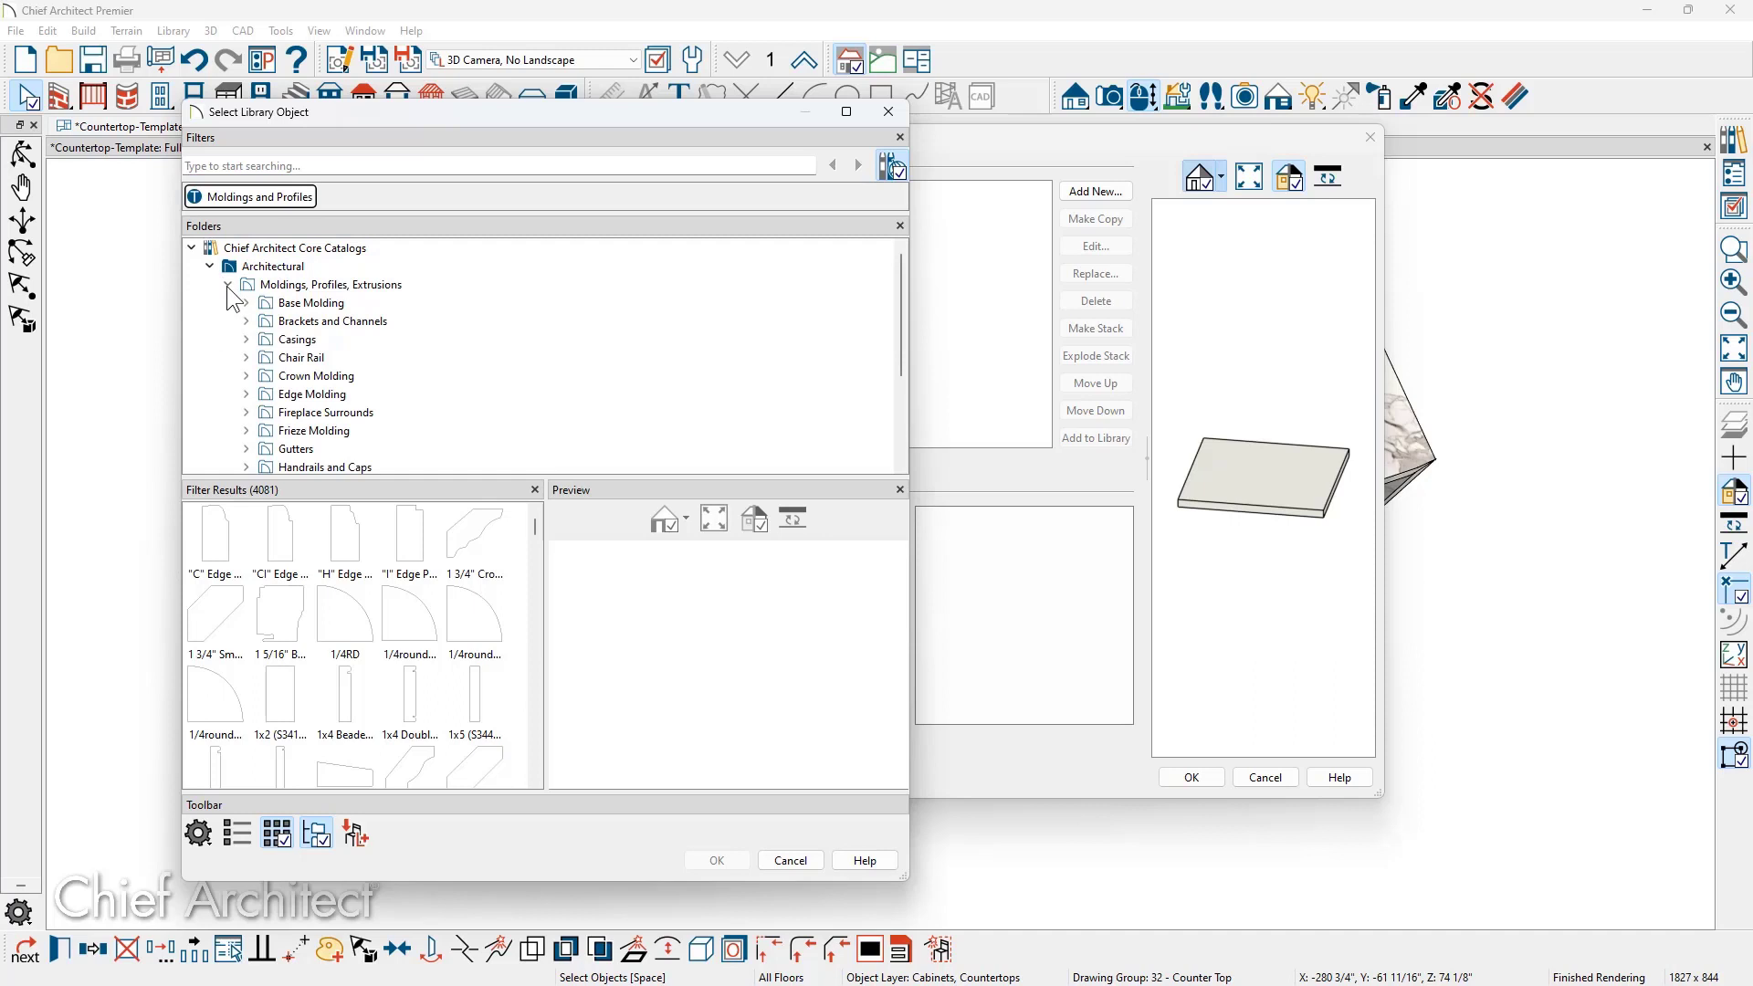
{"action": "left_click", "coordinate": [245, 394]}
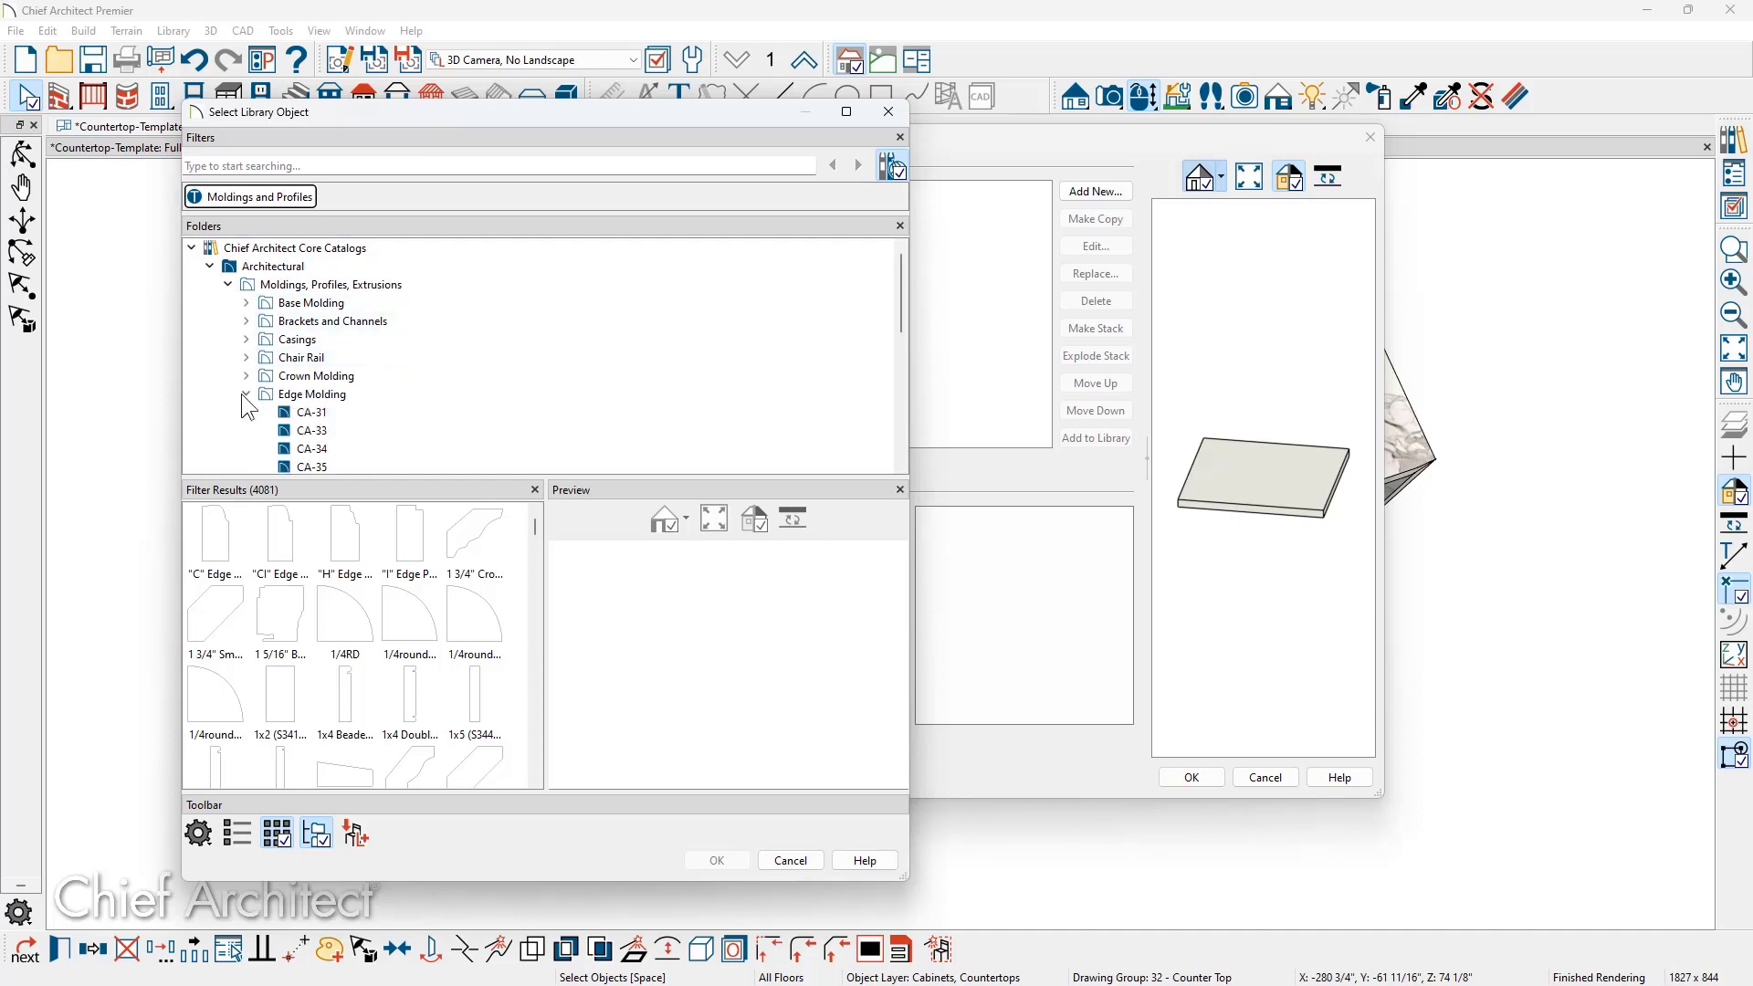
{"action": "left_click", "coordinate": [270, 396]}
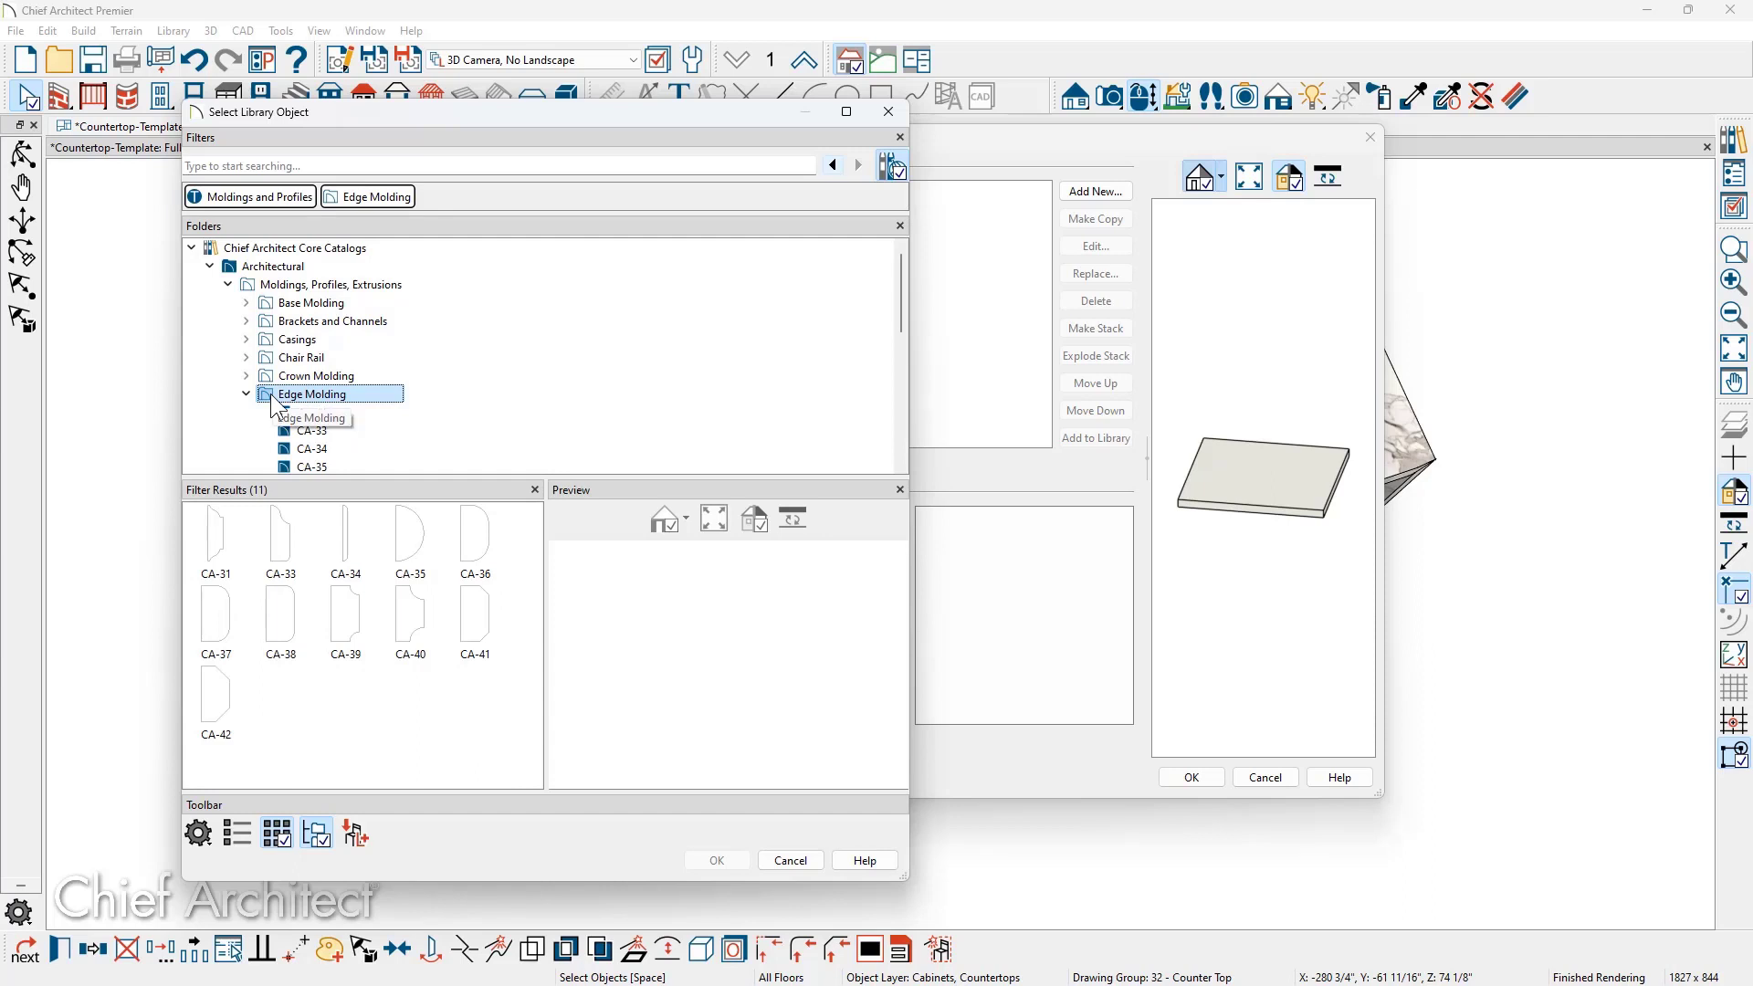
- Add the Bird's Beak profile from Bonus Catalogs > Countertop Edge Profiles
{"action": "left_click", "coordinate": [192, 247]}
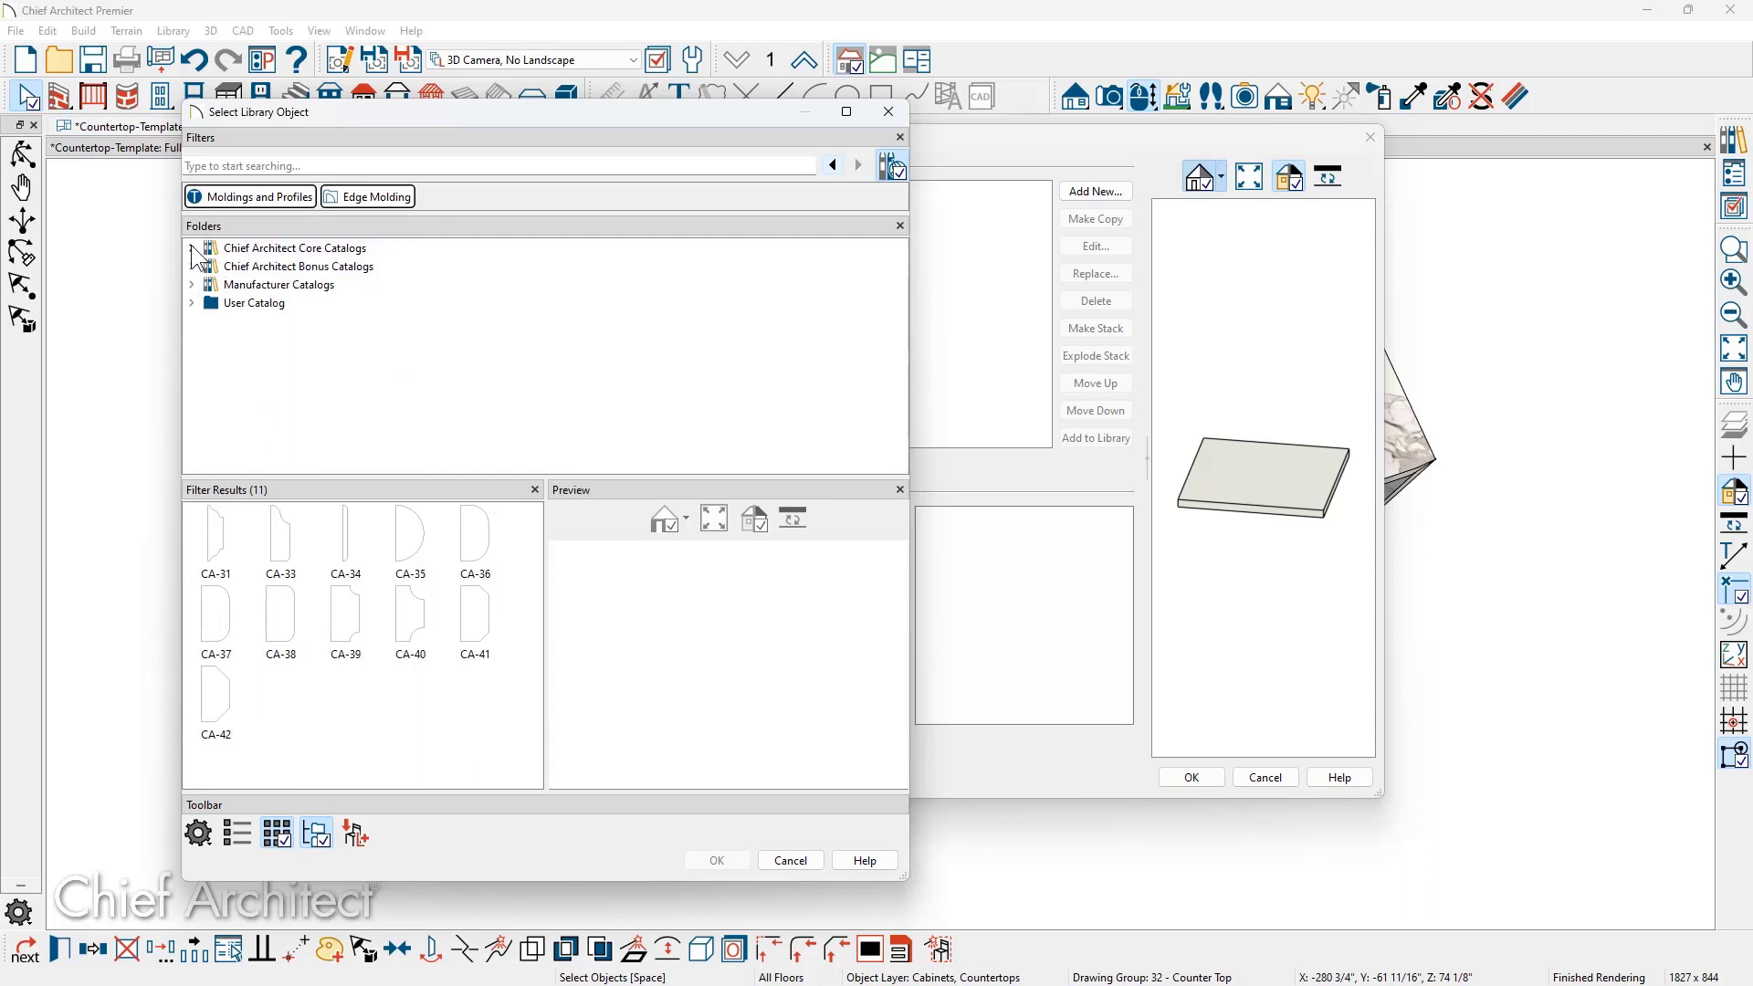
{"action": "left_click", "coordinate": [192, 265]}
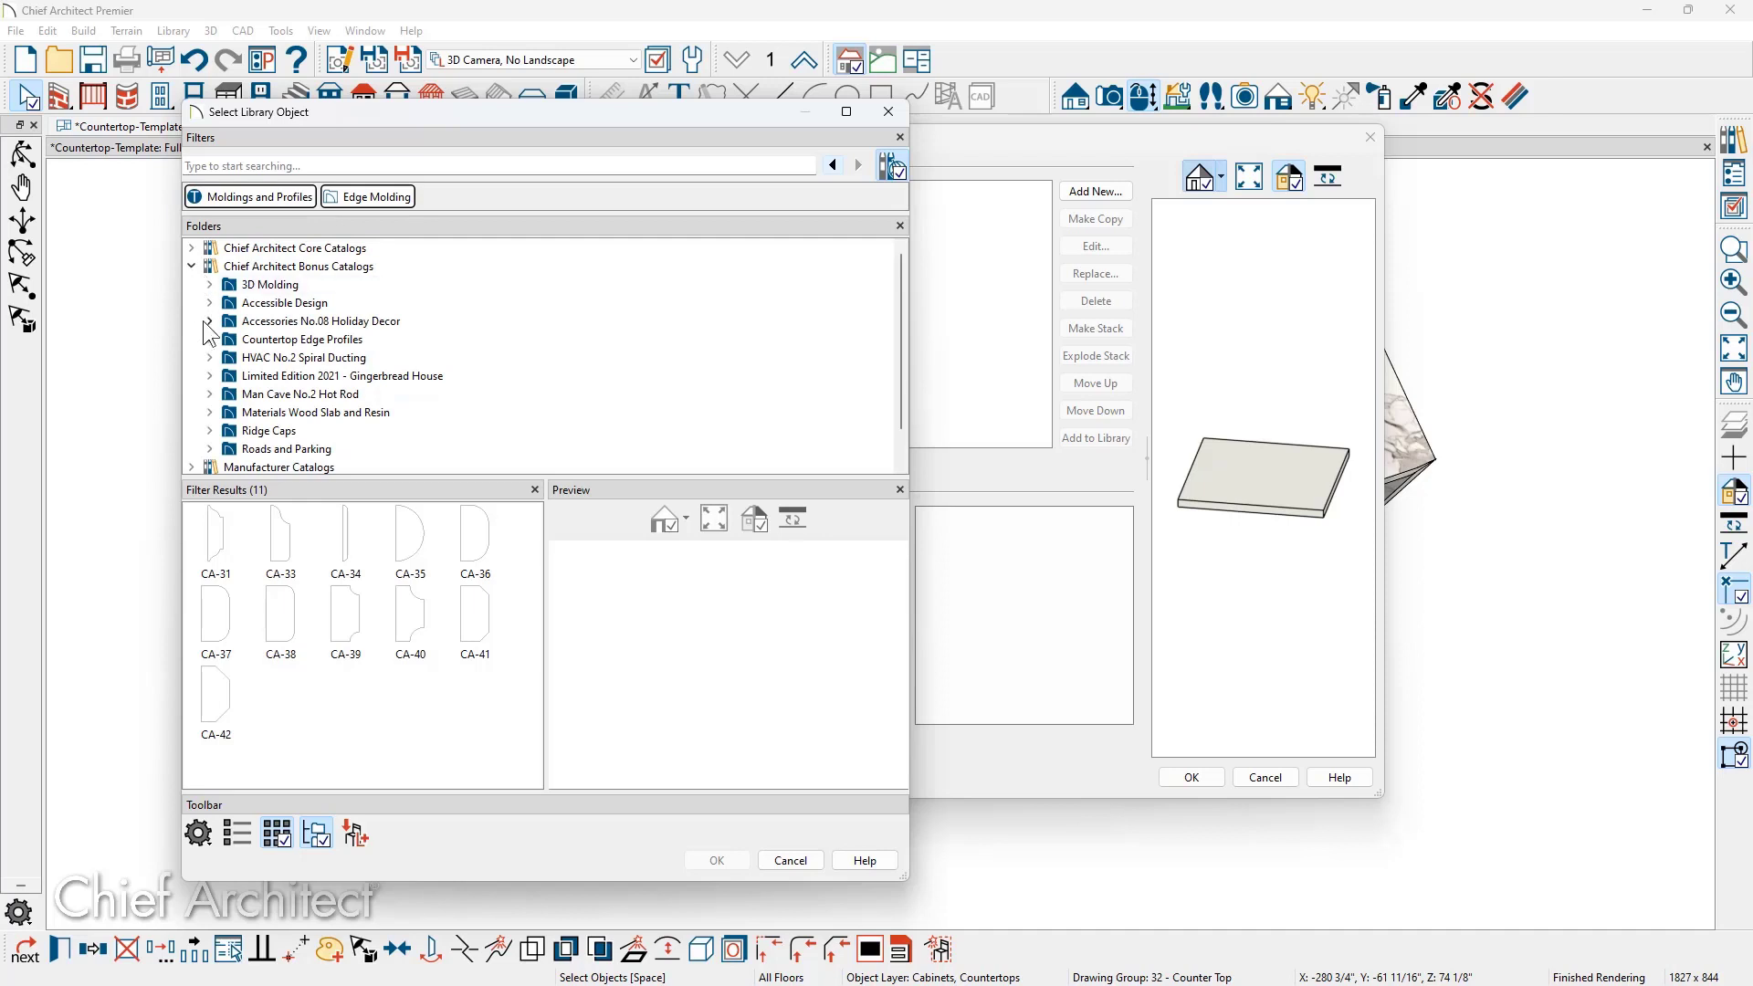
{"action": "left_click", "coordinate": [274, 339]}
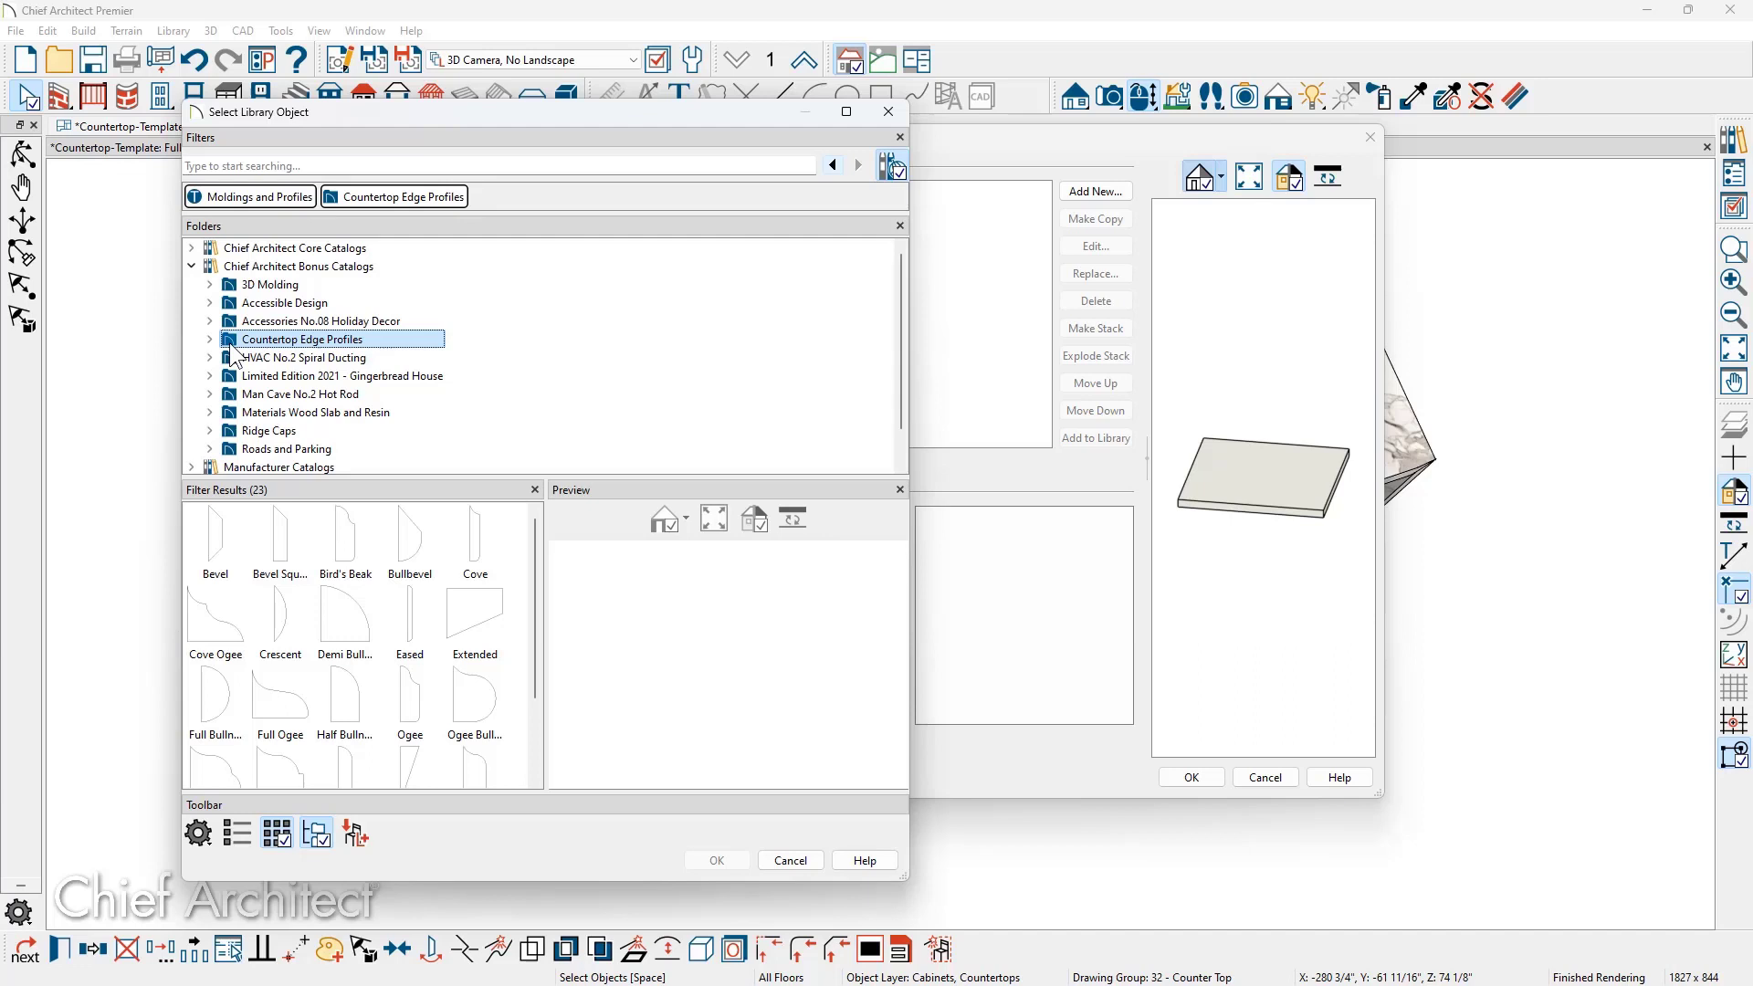
{"action": "left_click", "coordinate": [341, 539]}
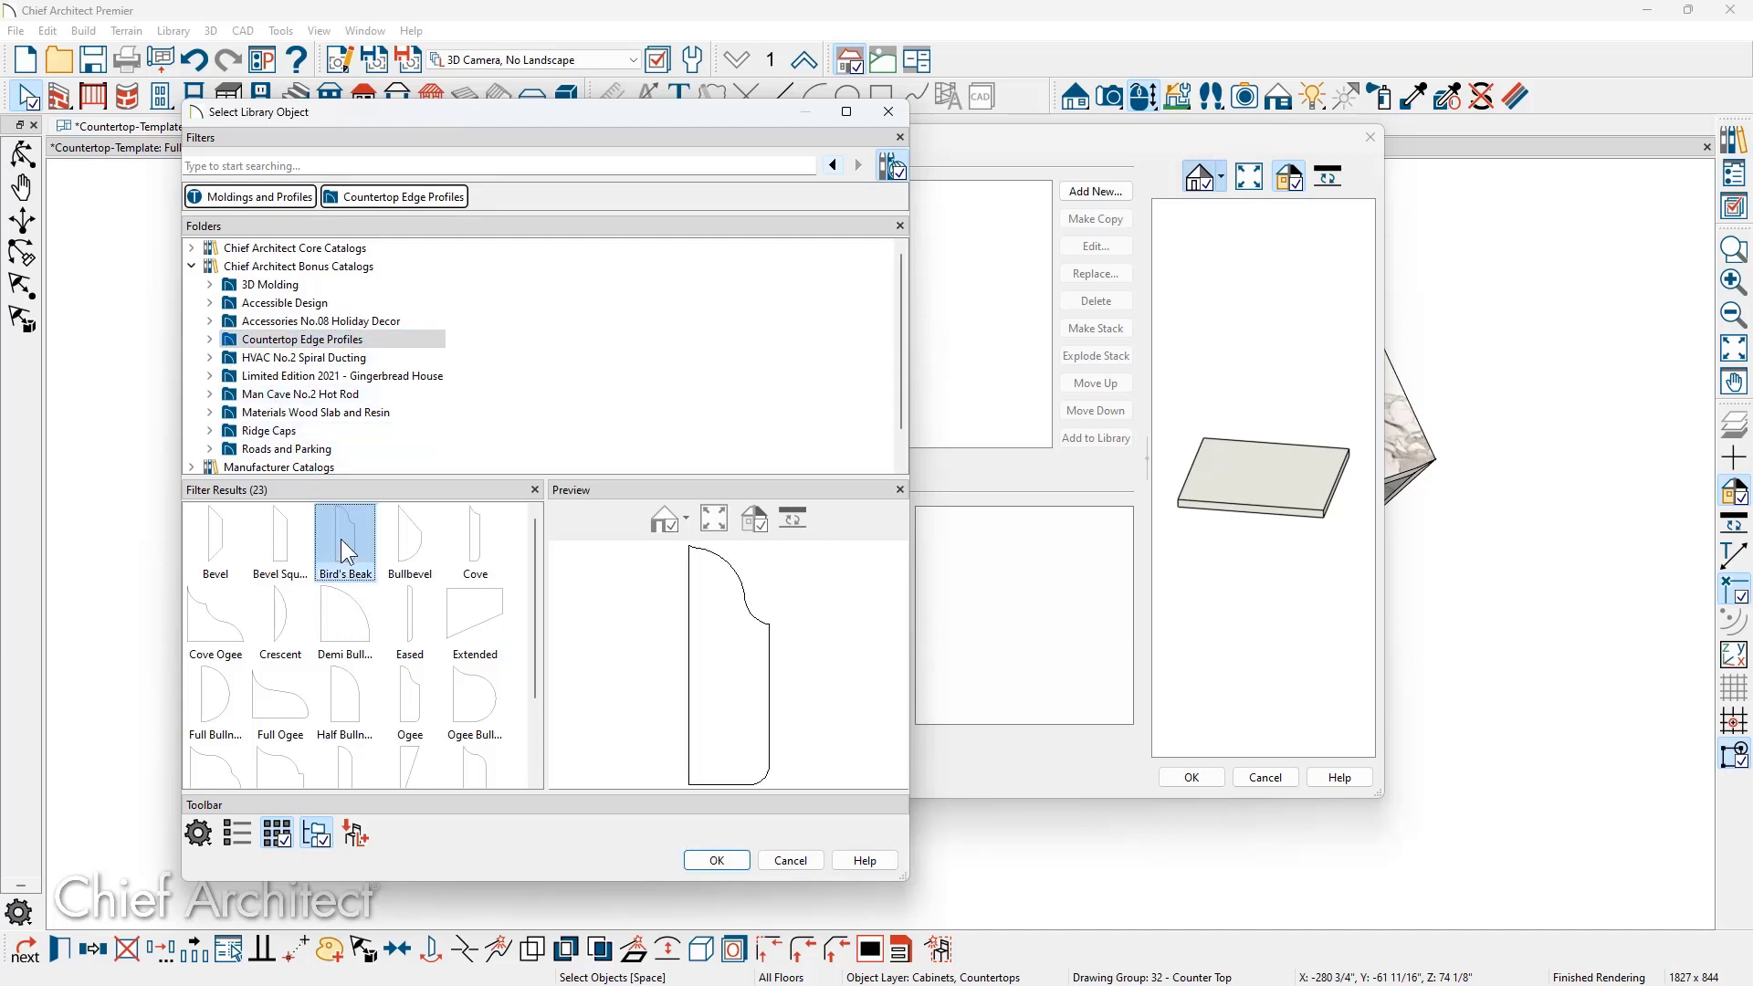
{"action": "left_click", "coordinate": [711, 861]}
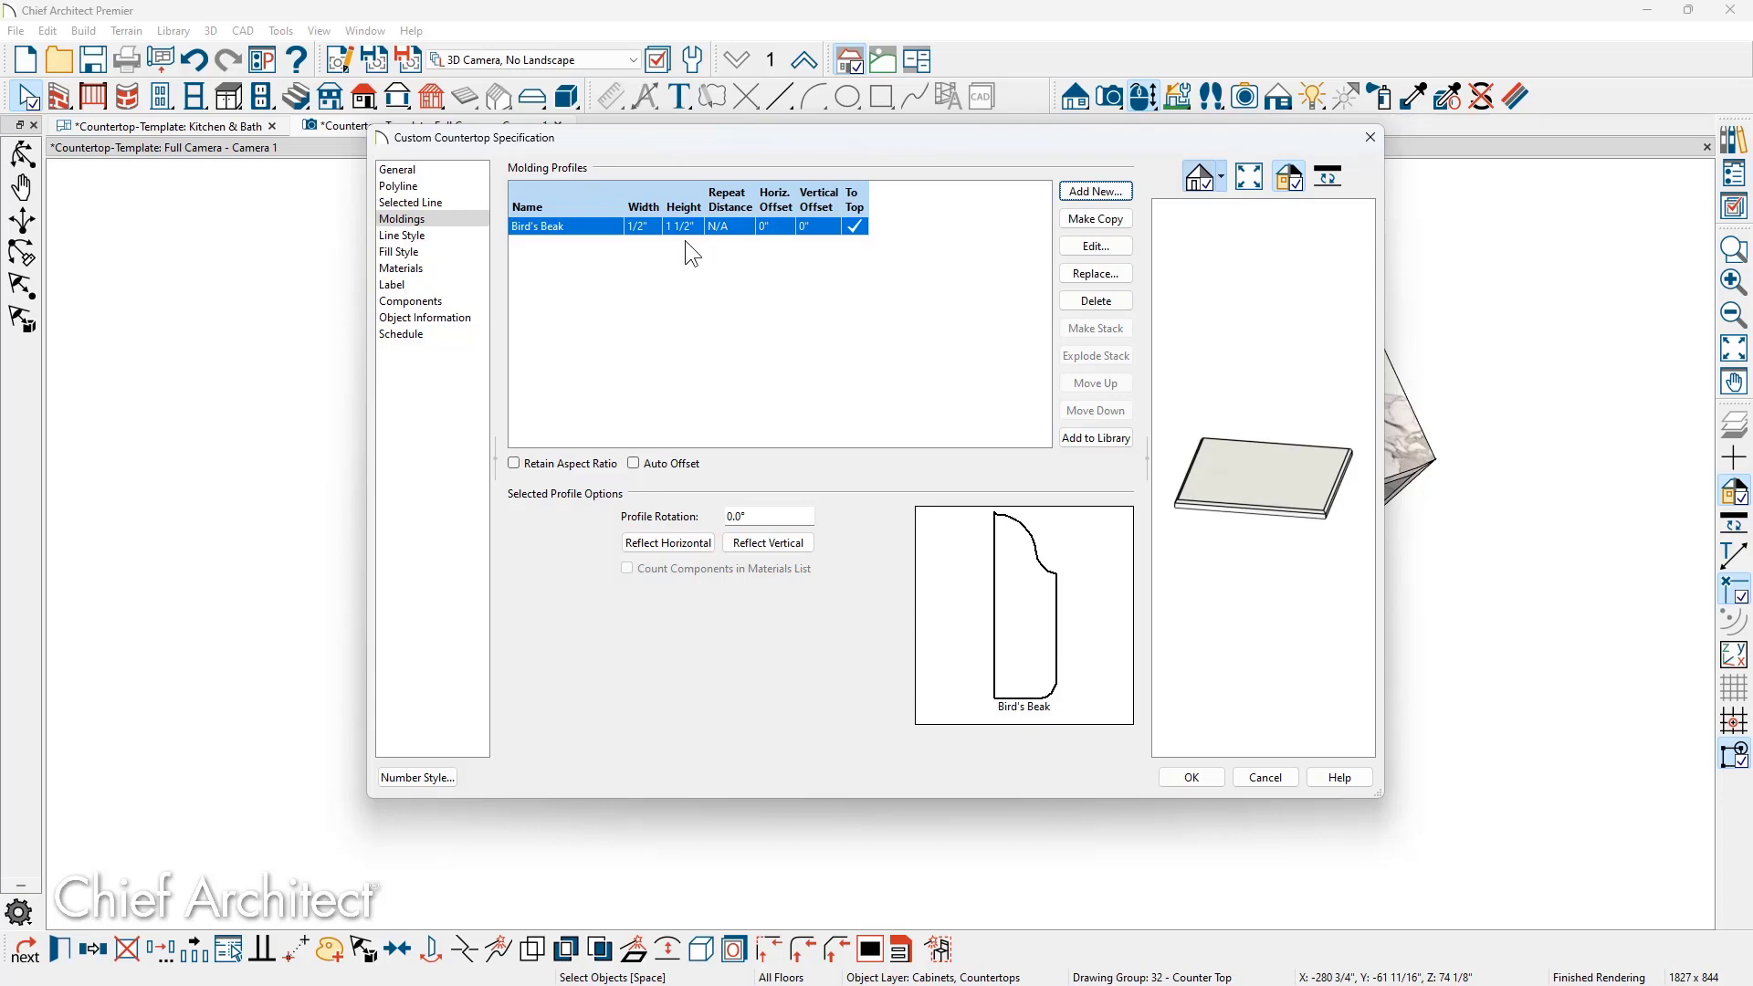
- Apply the edge settings, then paint the countertop's front edge with its Aura marble material
{"action": "left_click", "coordinate": [1183, 779]}
{"action": "scroll", "coordinate": [630, 511], "scroll_direction": "up", "scroll_amount": 6}
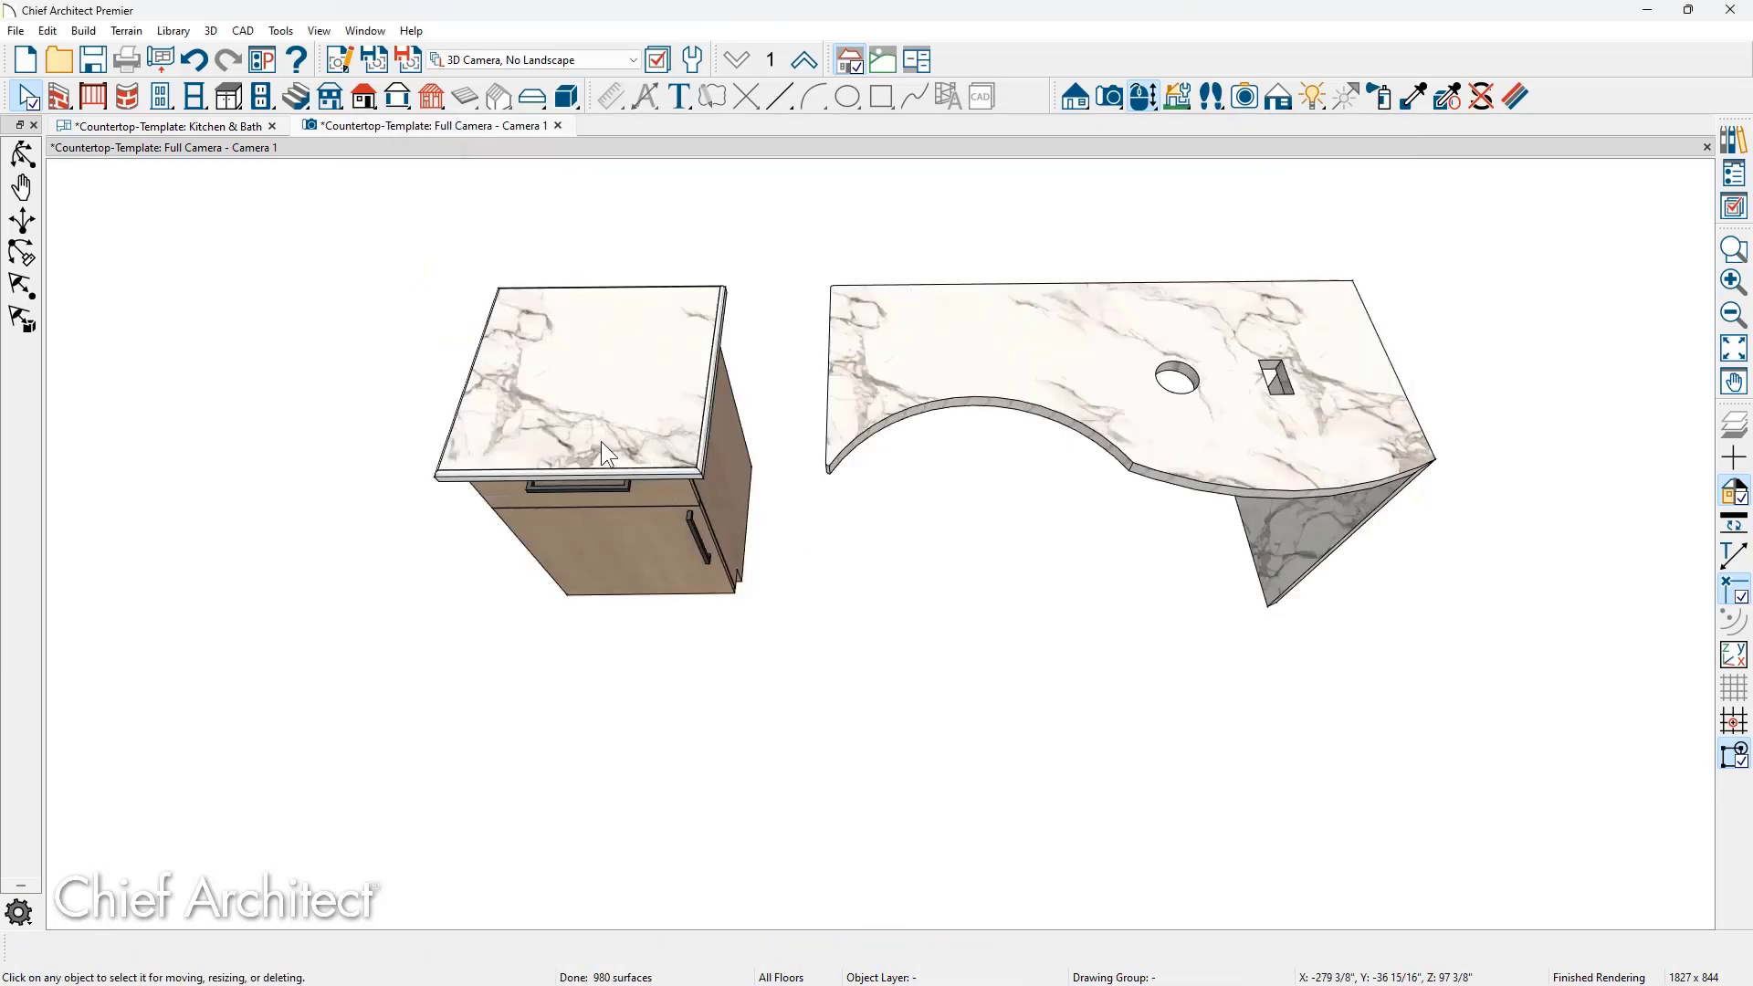
{"action": "scroll", "coordinate": [678, 530], "scroll_direction": "up", "scroll_amount": 2}
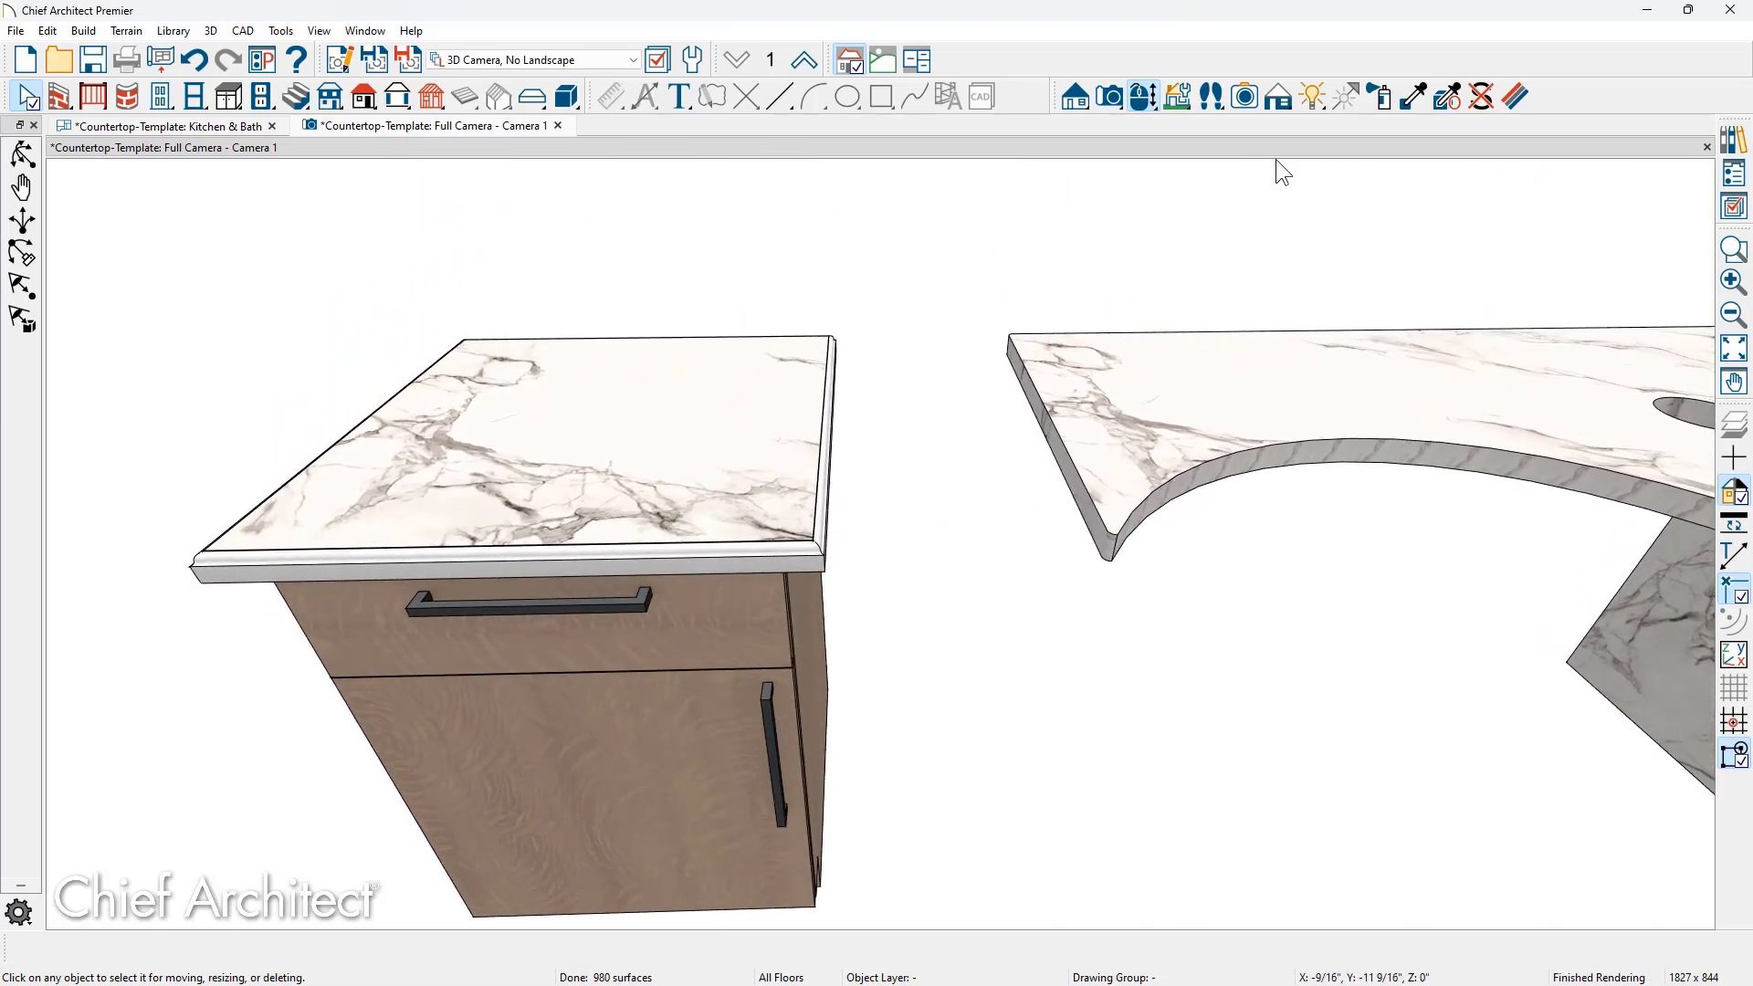
{"action": "left_click", "coordinate": [1413, 96]}
{"action": "left_click", "coordinate": [690, 458]}
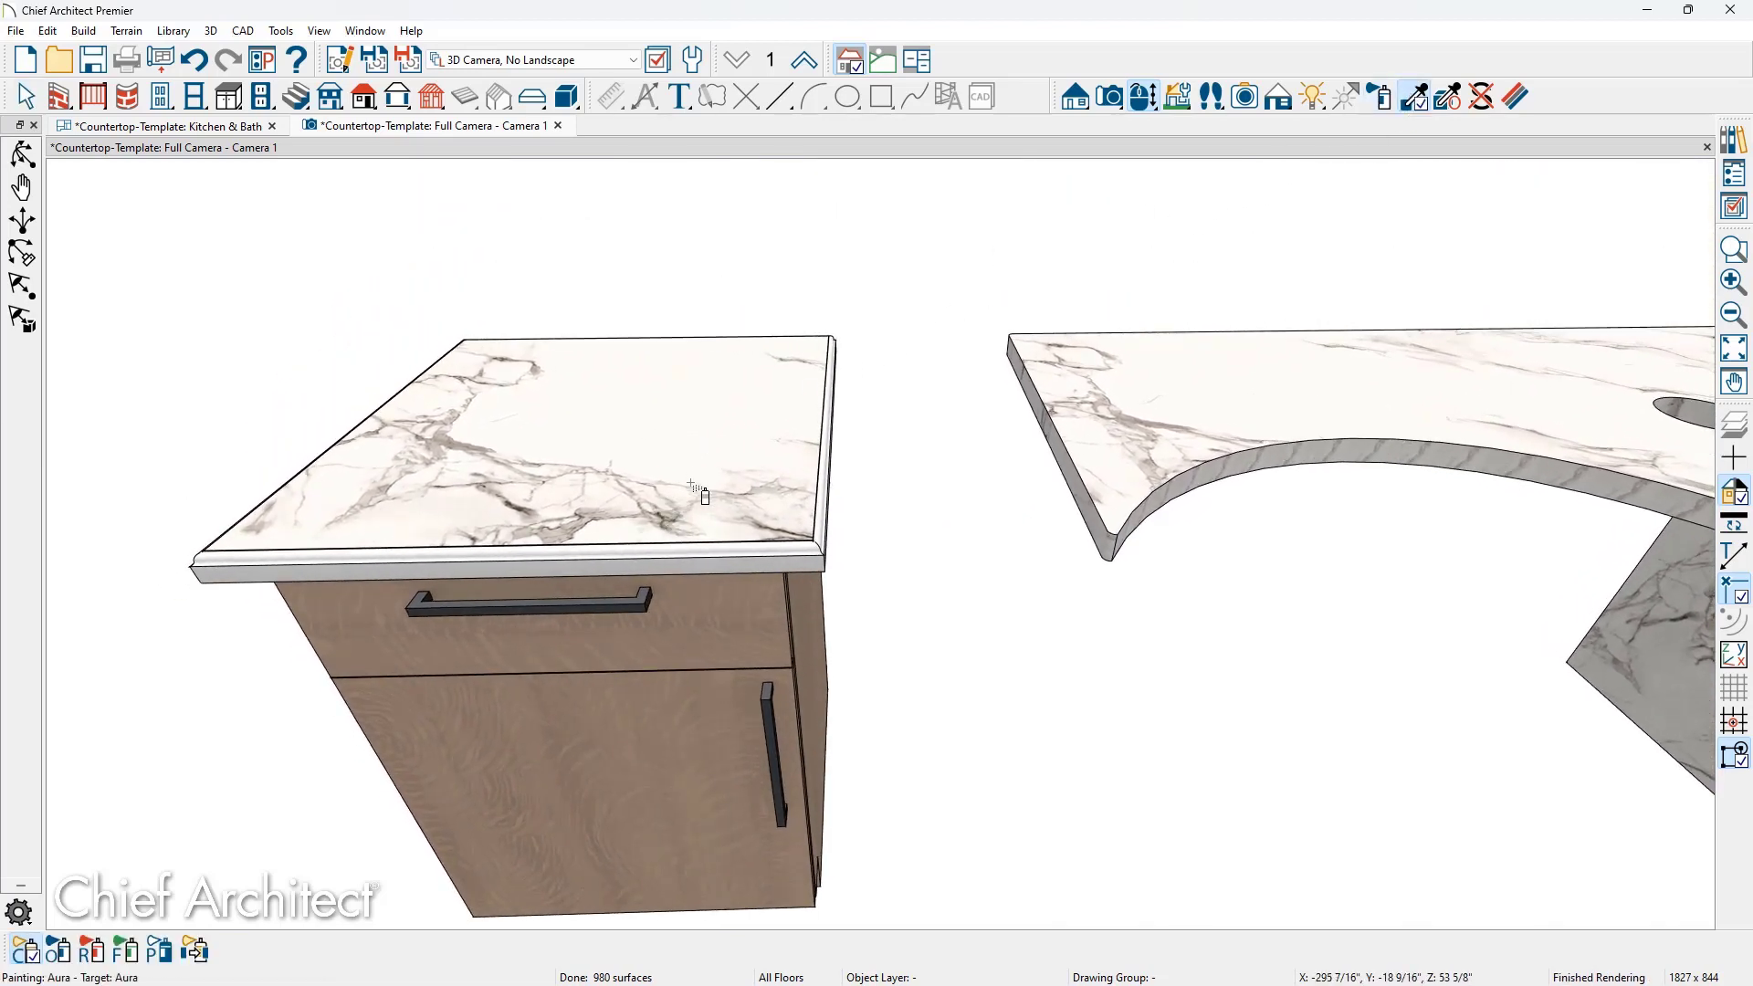
{"action": "left_click", "coordinate": [697, 567]}
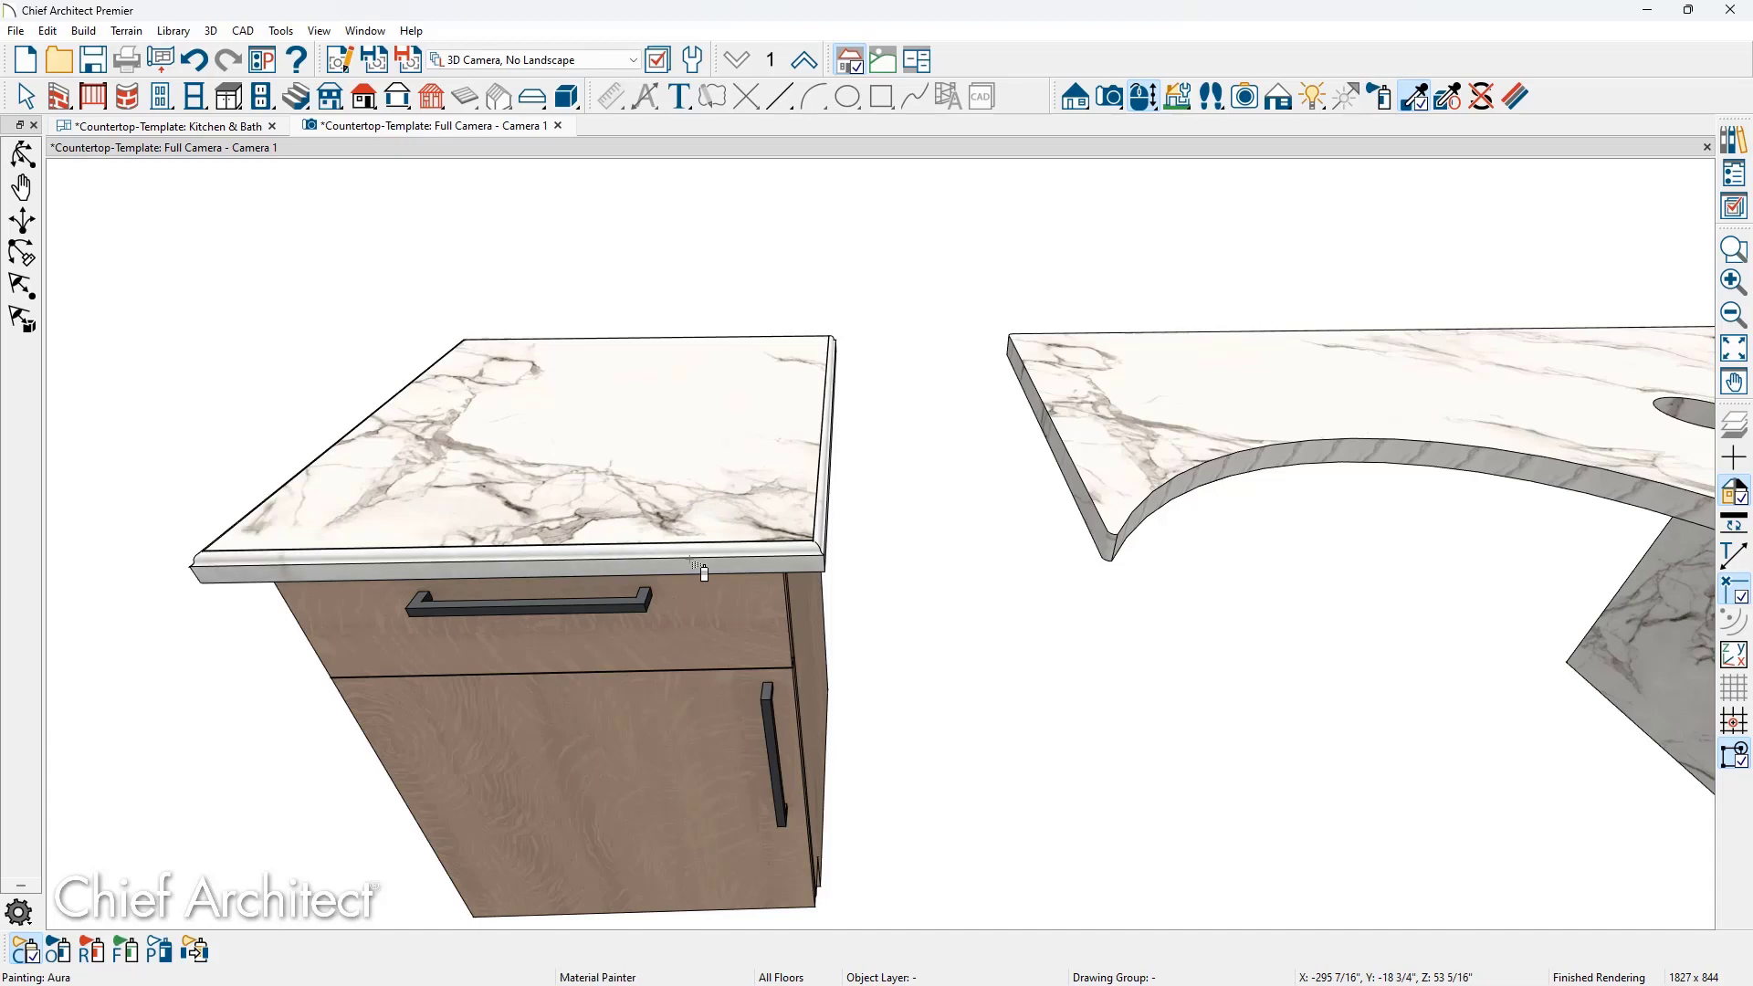
- Create a new CAD detail named 'Countertop Schedule' under CAD Details in the Project Browser
{"action": "left_click", "coordinate": [1734, 174]}
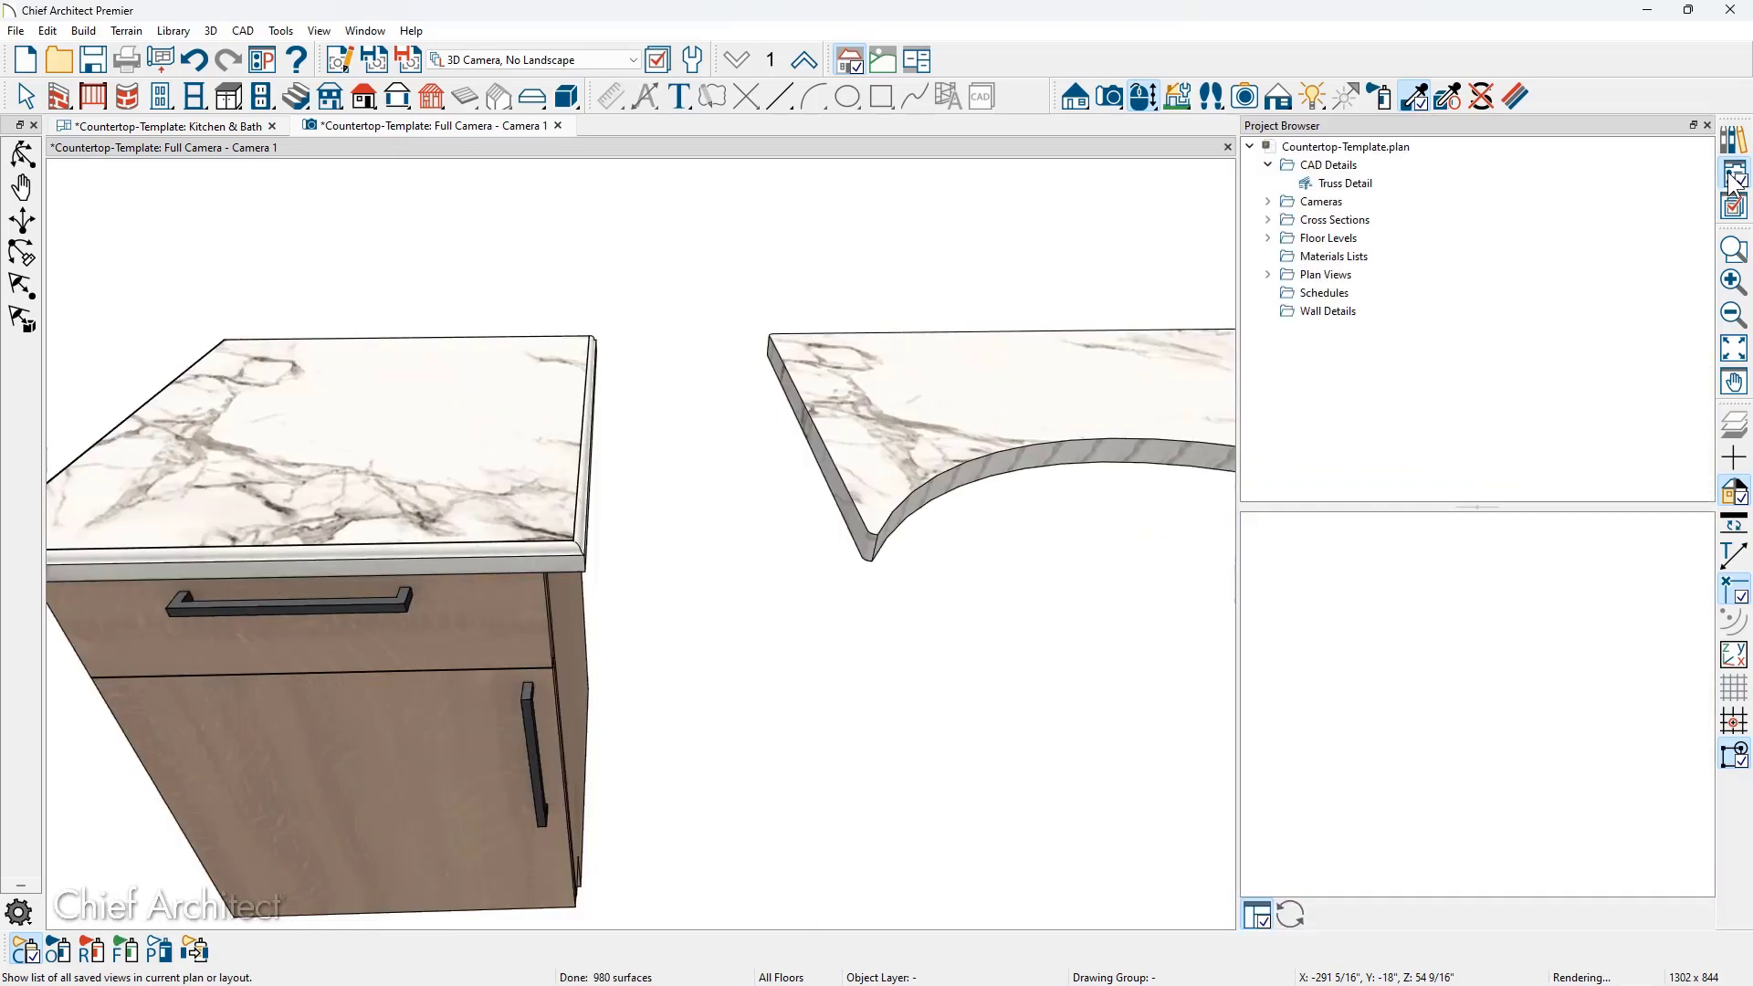
{"action": "left_click", "coordinate": [1426, 160]}
{"action": "right_click", "coordinate": [1426, 161]}
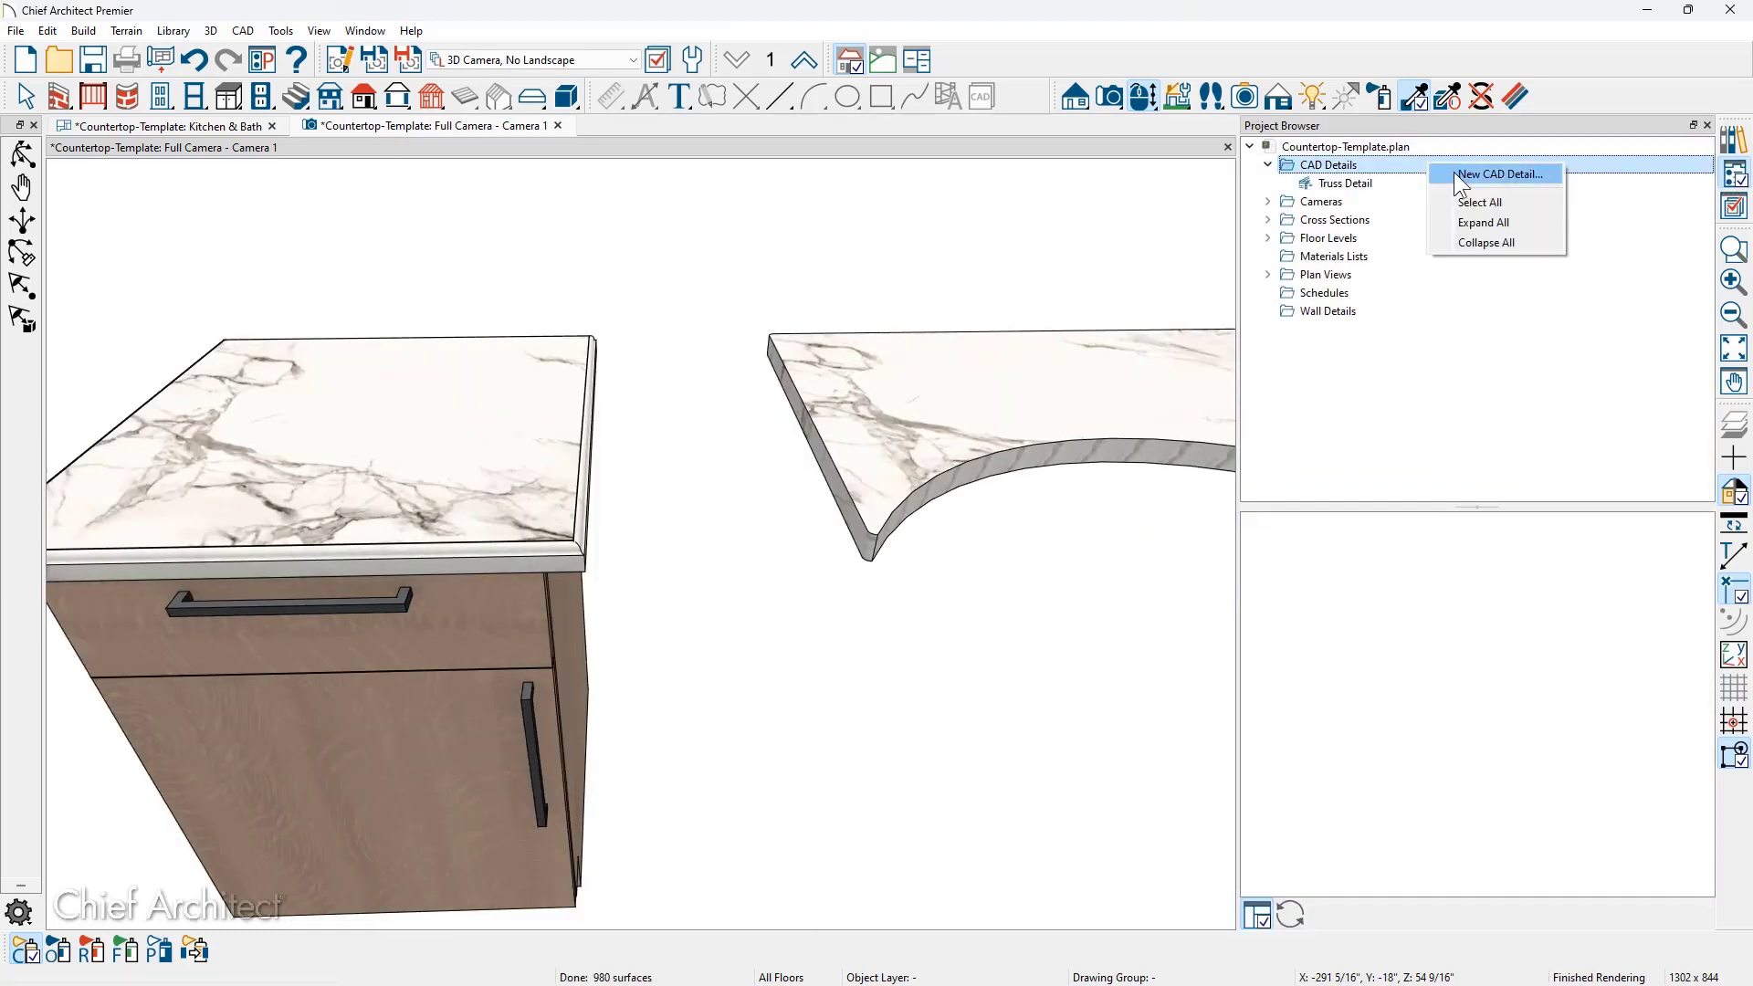
{"action": "left_click", "coordinate": [1453, 172]}
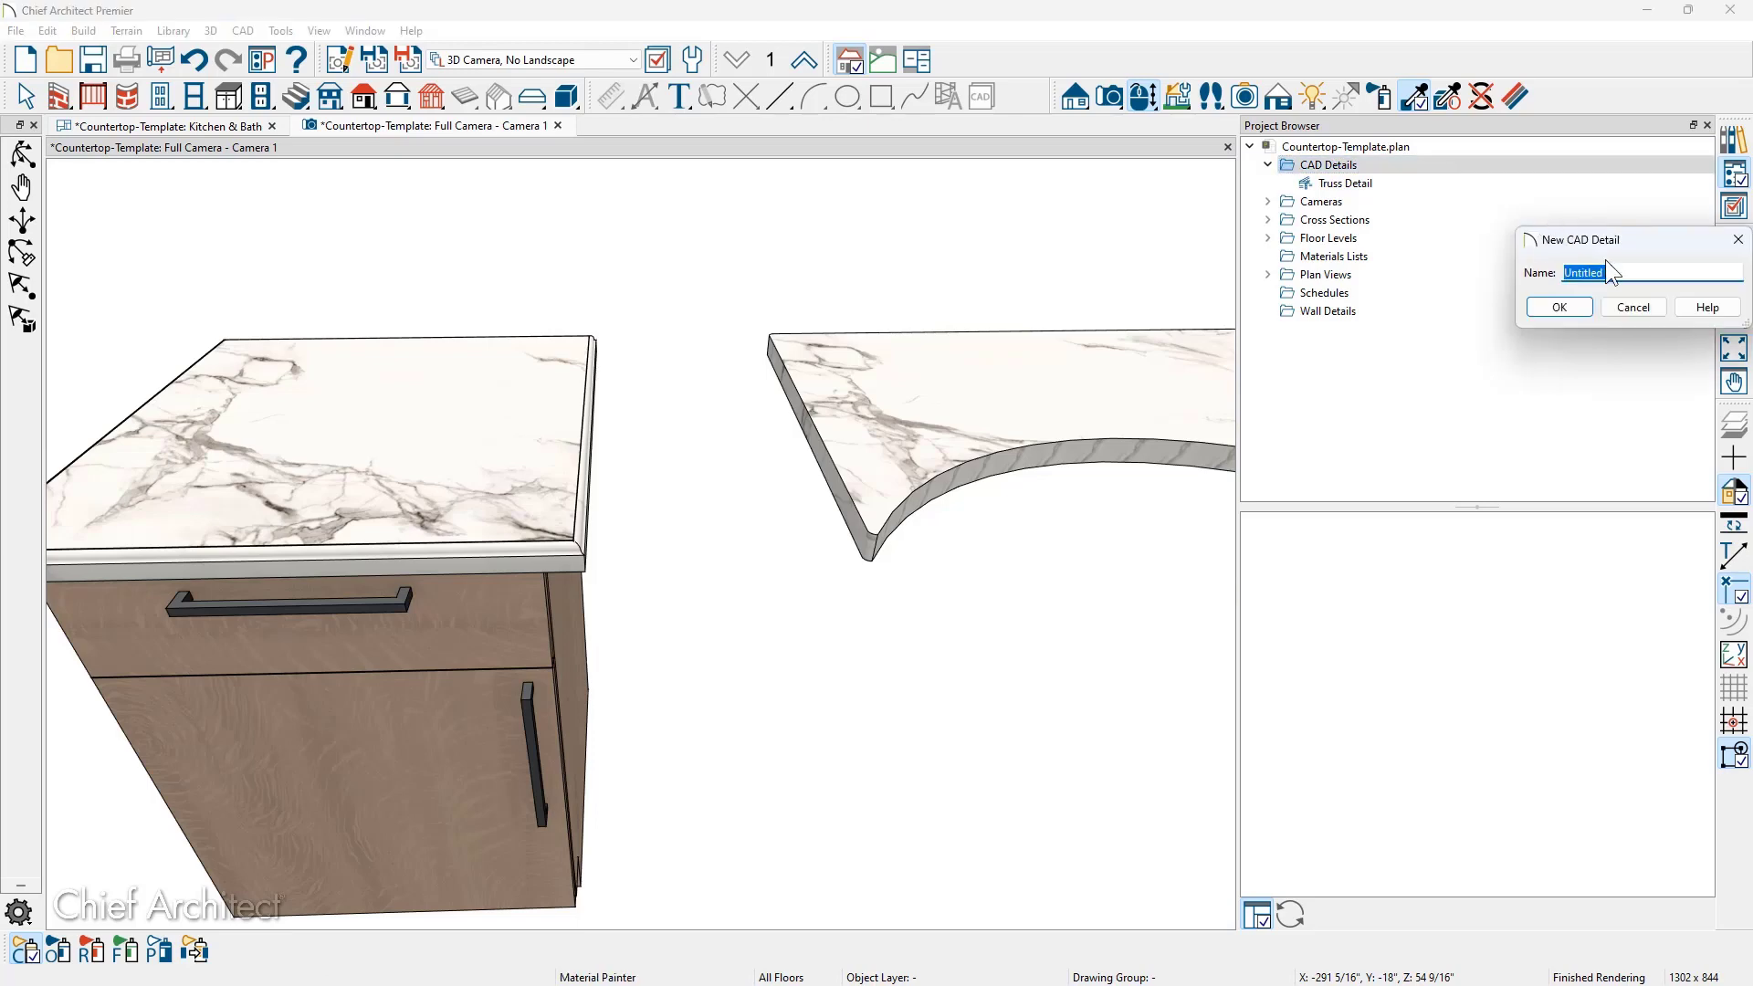
{"action": "type", "text": "Countertop Schedule"}
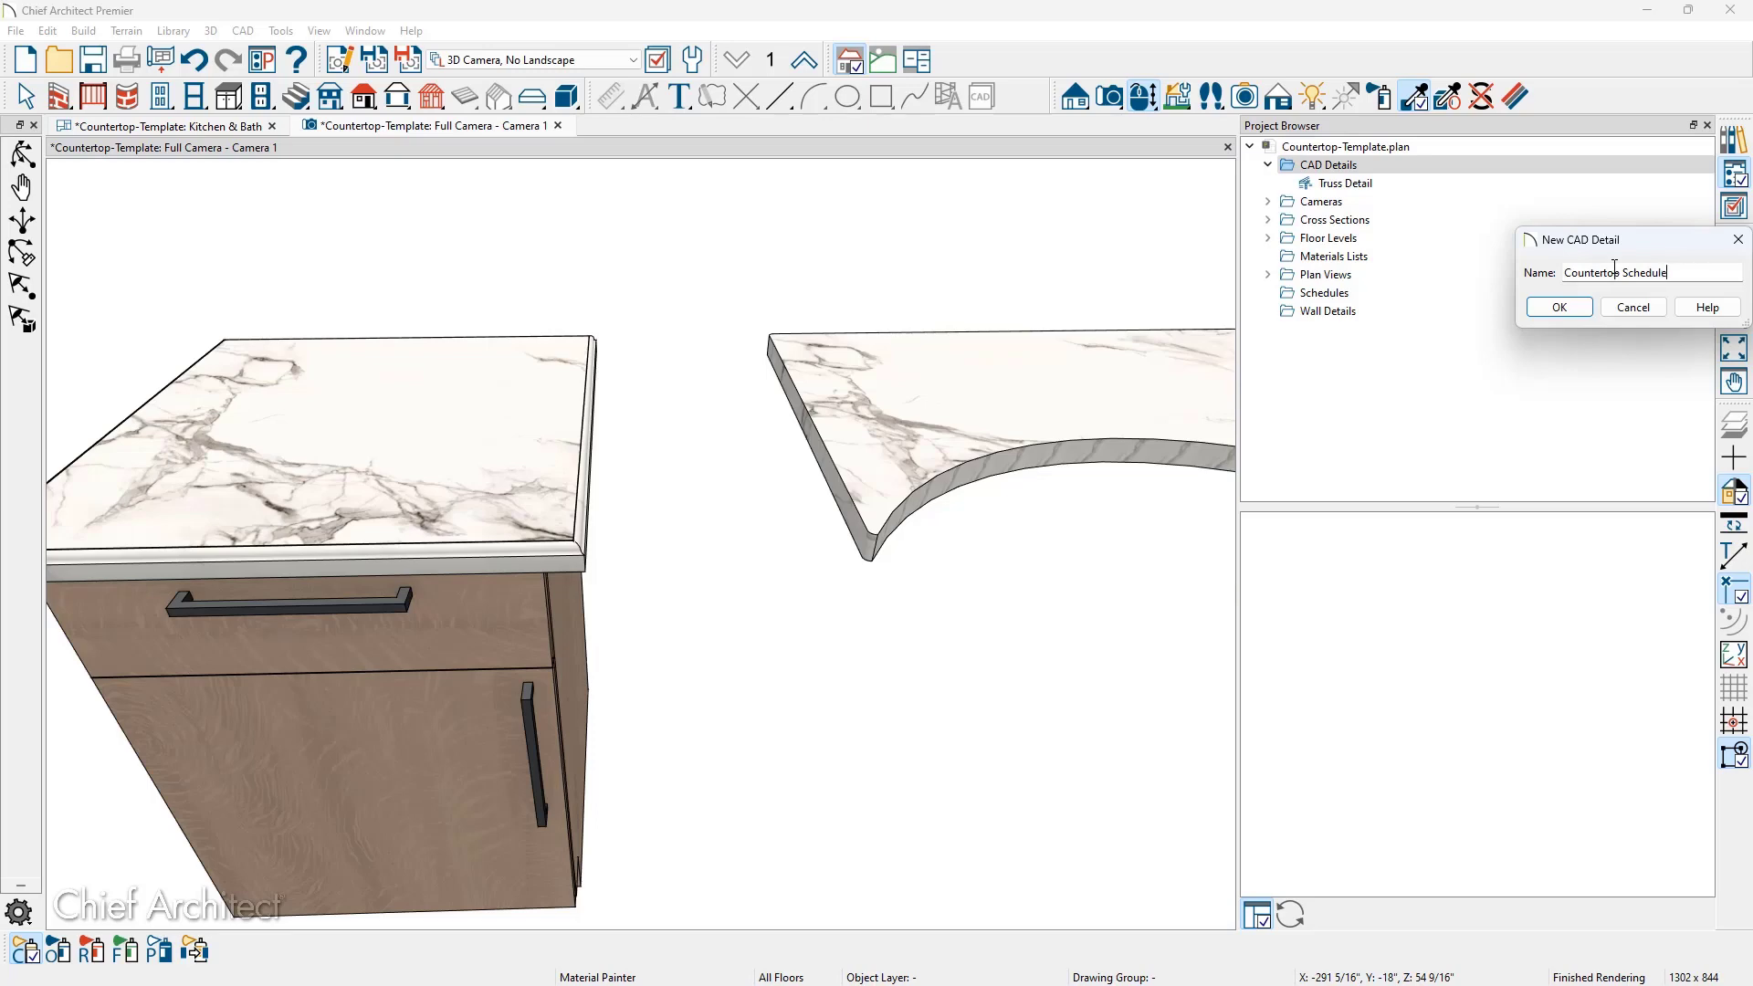
{"action": "key", "text": "Return"}
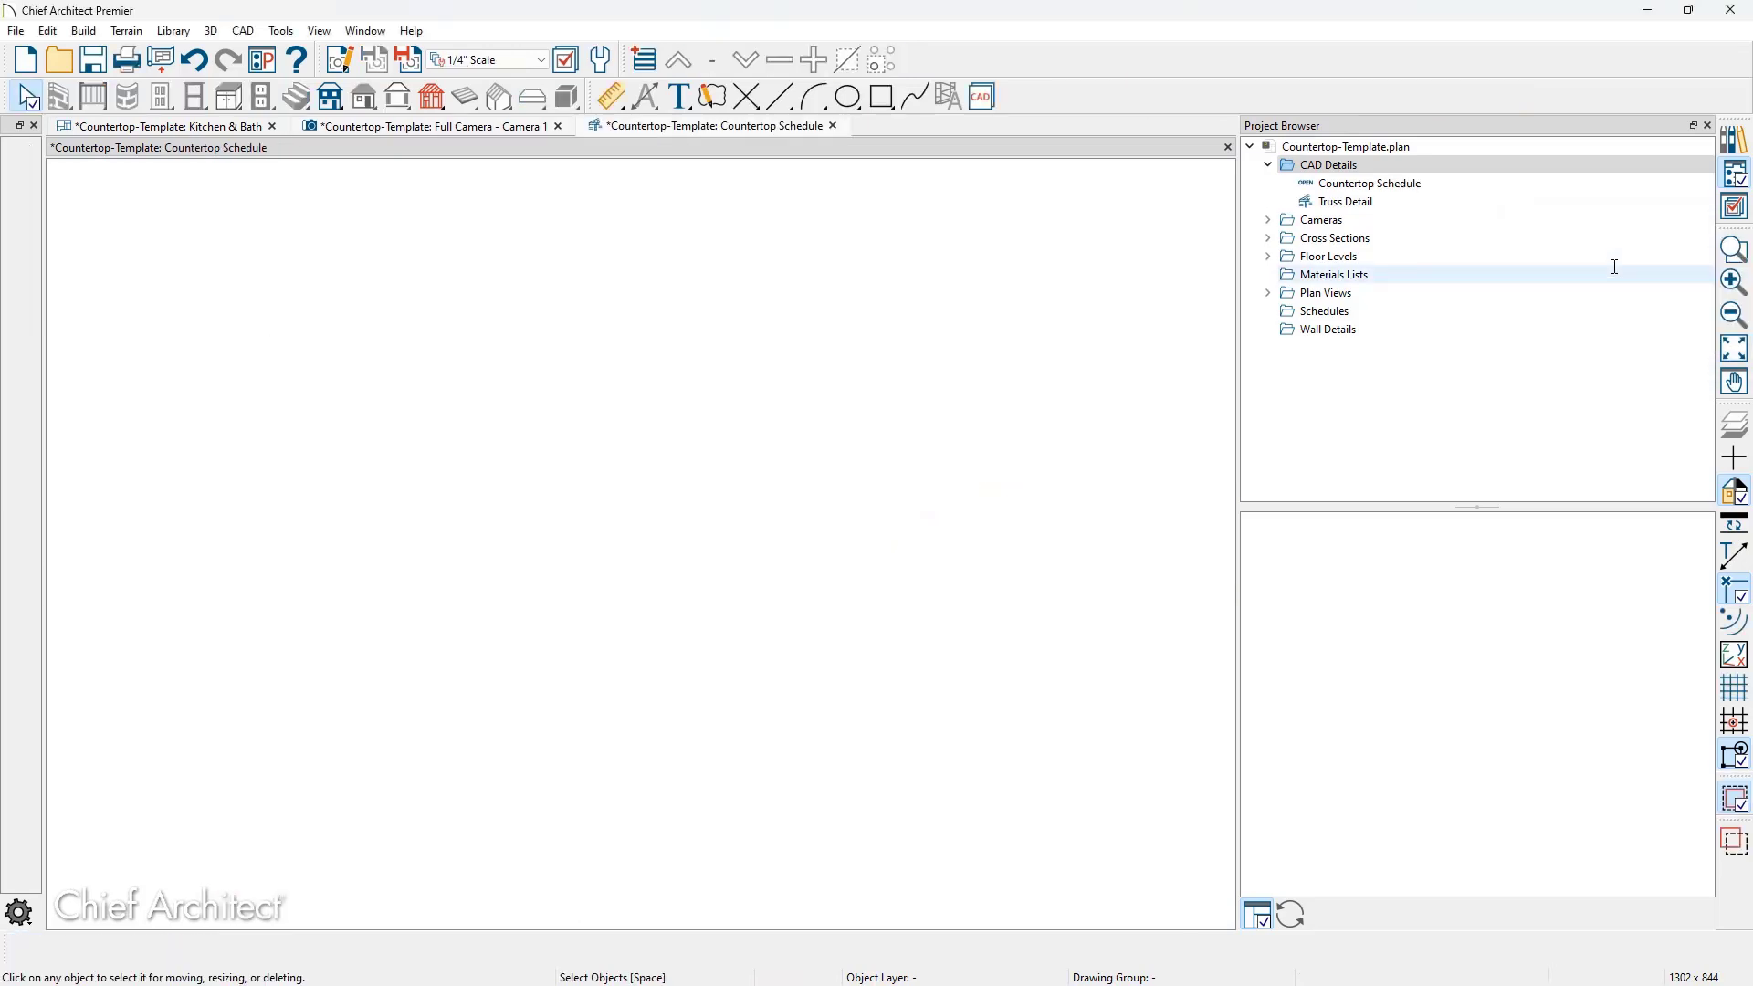
- Place a Custom Schedule from Tools > Schedules in the Countertop Schedule detail
{"action": "left_click", "coordinate": [282, 31]}
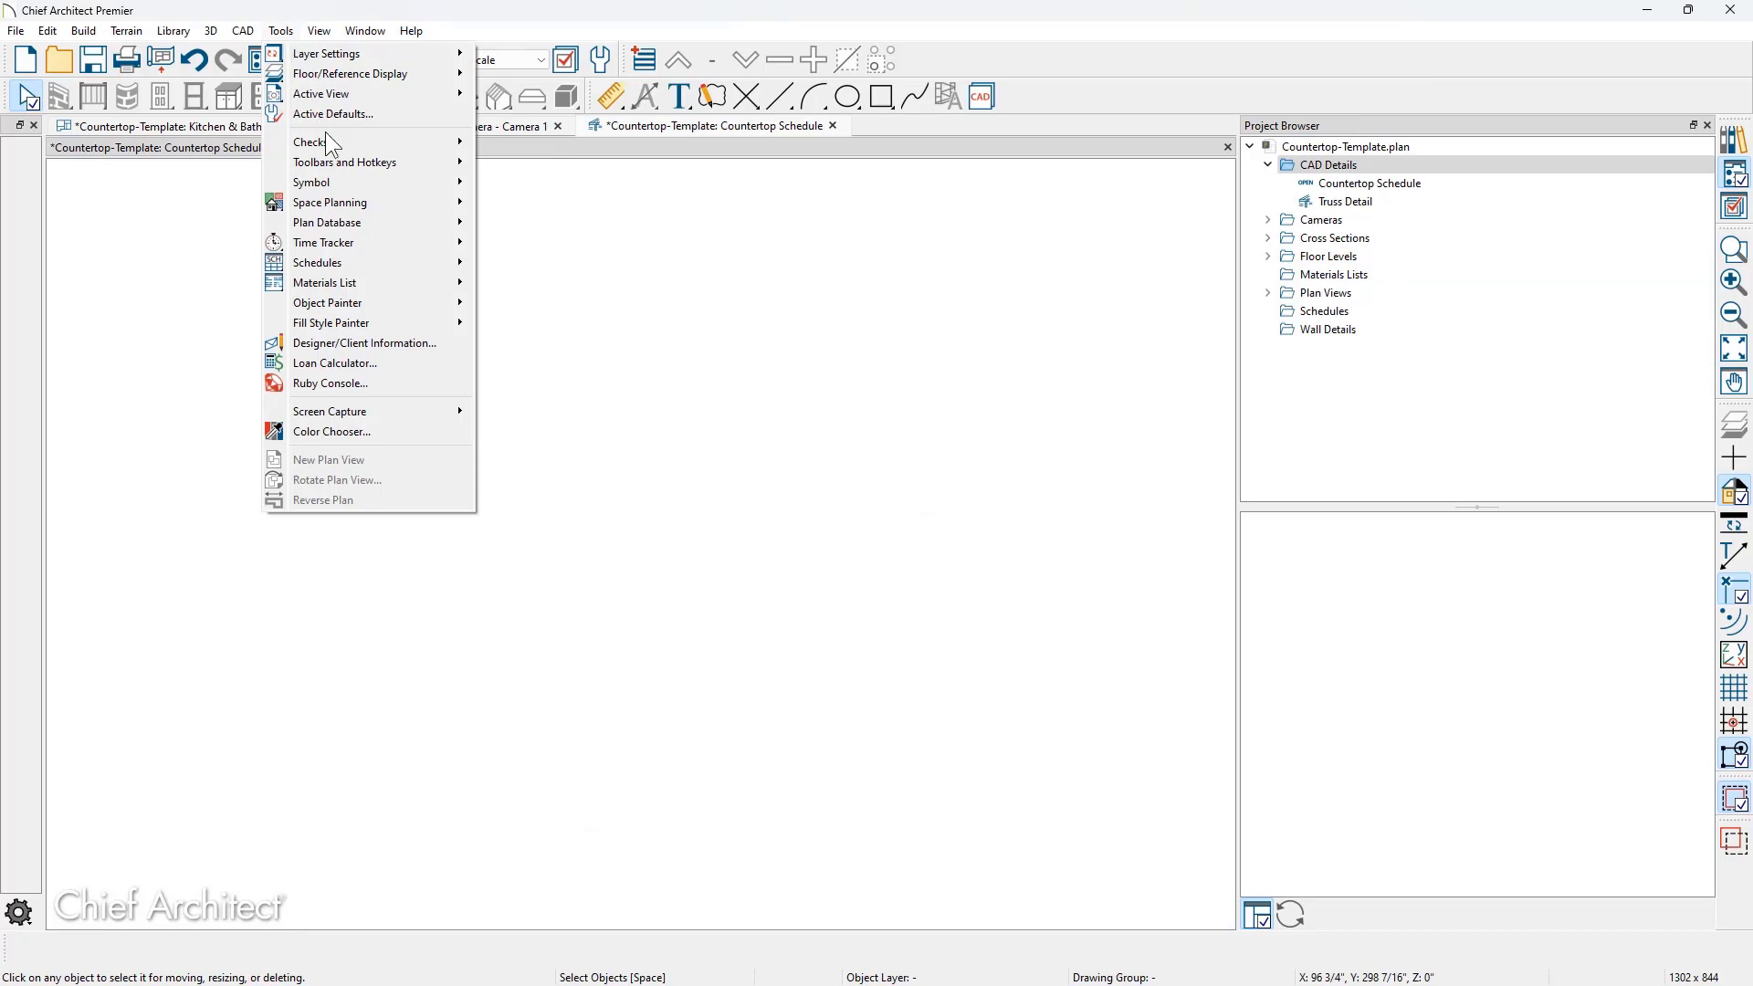
{"action": "mouse_move", "coordinate": [359, 262]}
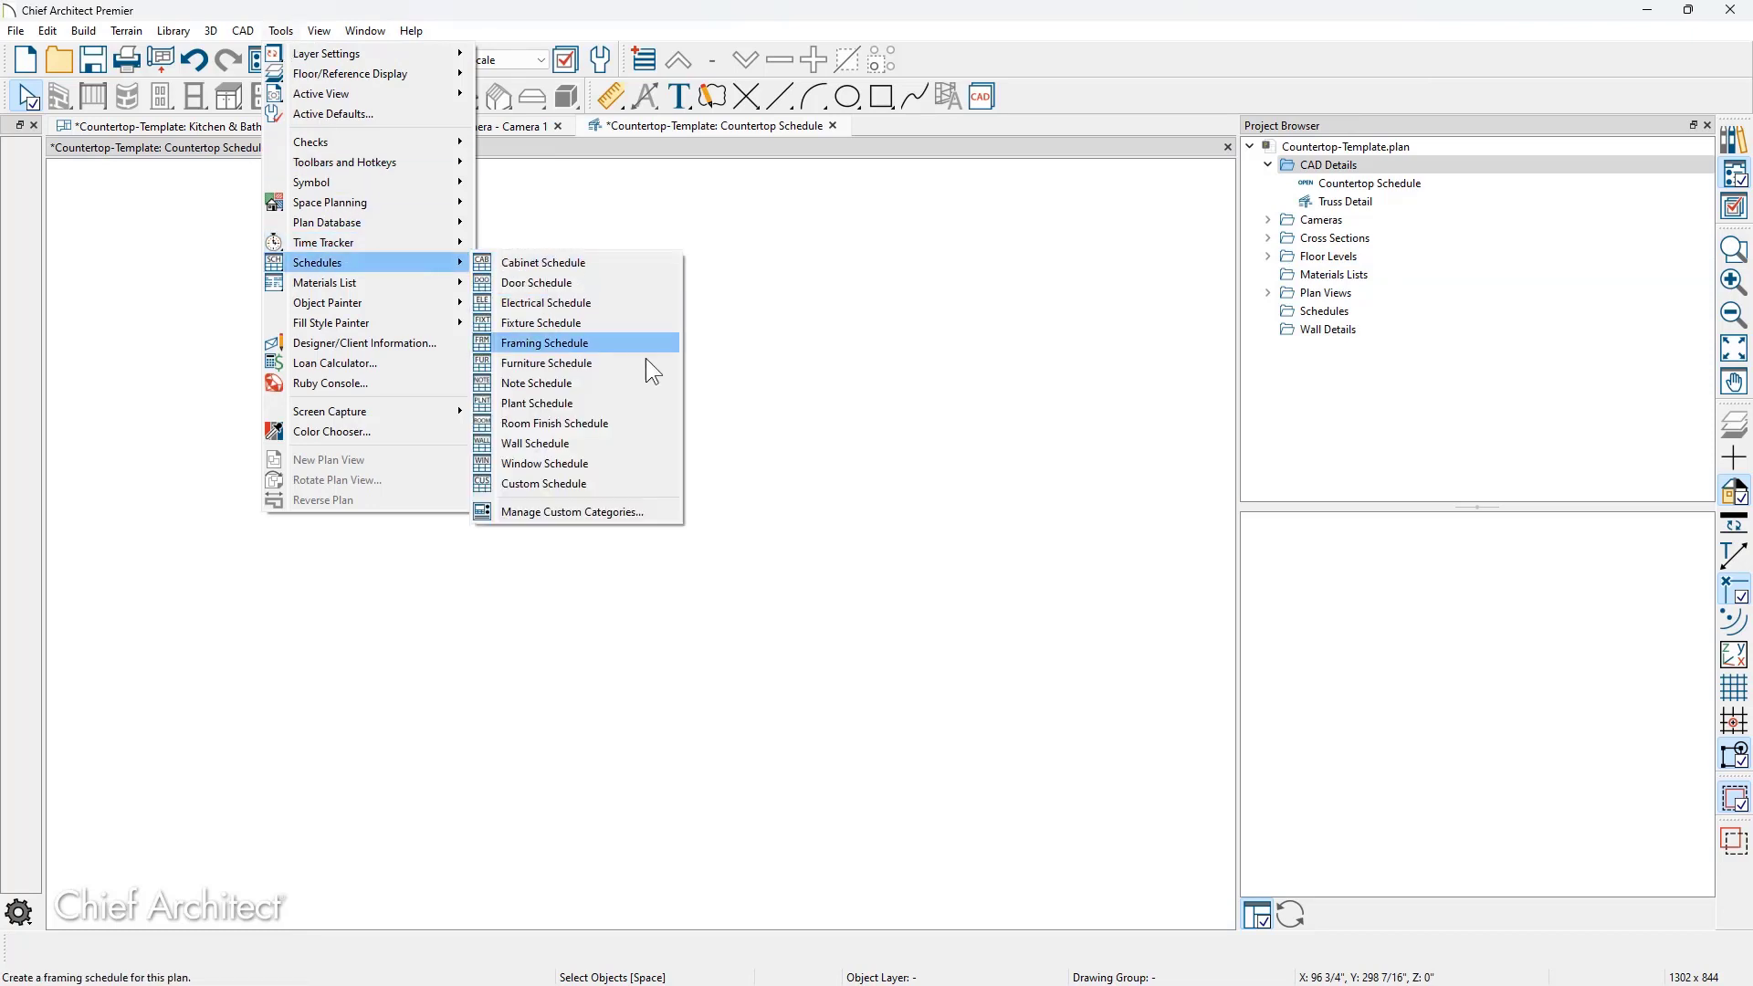
{"action": "left_click", "coordinate": [655, 488]}
{"action": "left_click", "coordinate": [654, 485]}
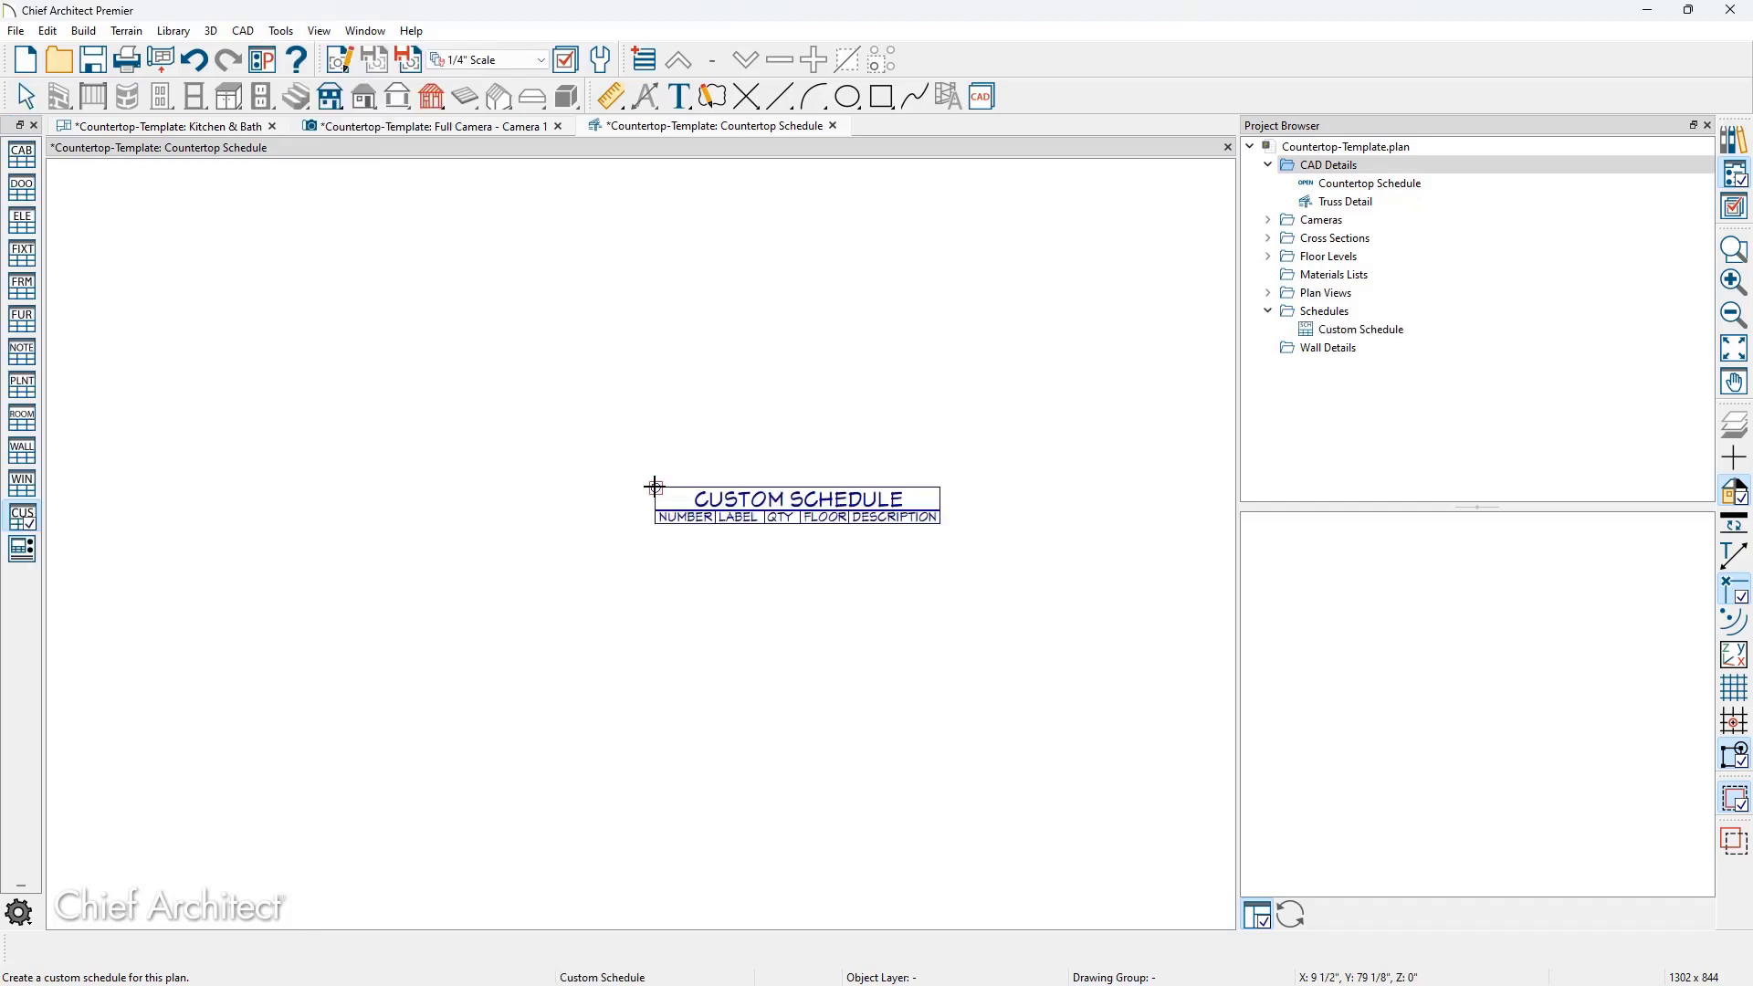
{"action": "key", "text": "space"}
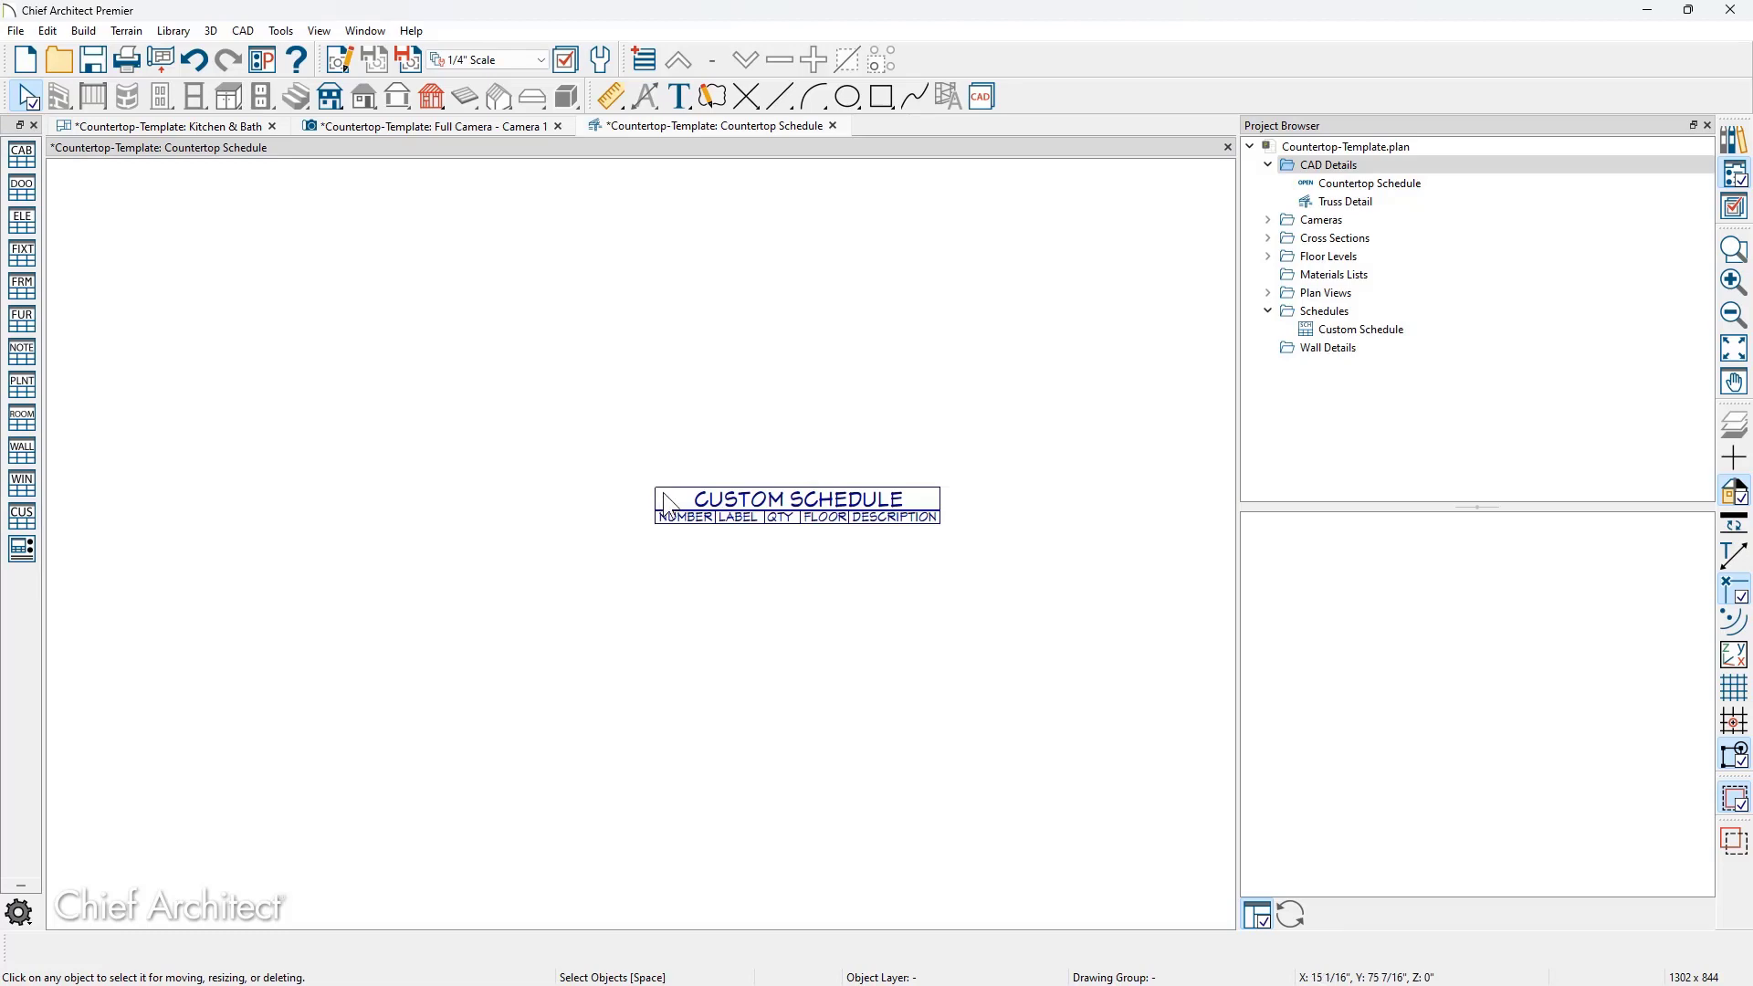
- Include all countertops in the schedule's settings
{"action": "double_click", "coordinate": [667, 502]}
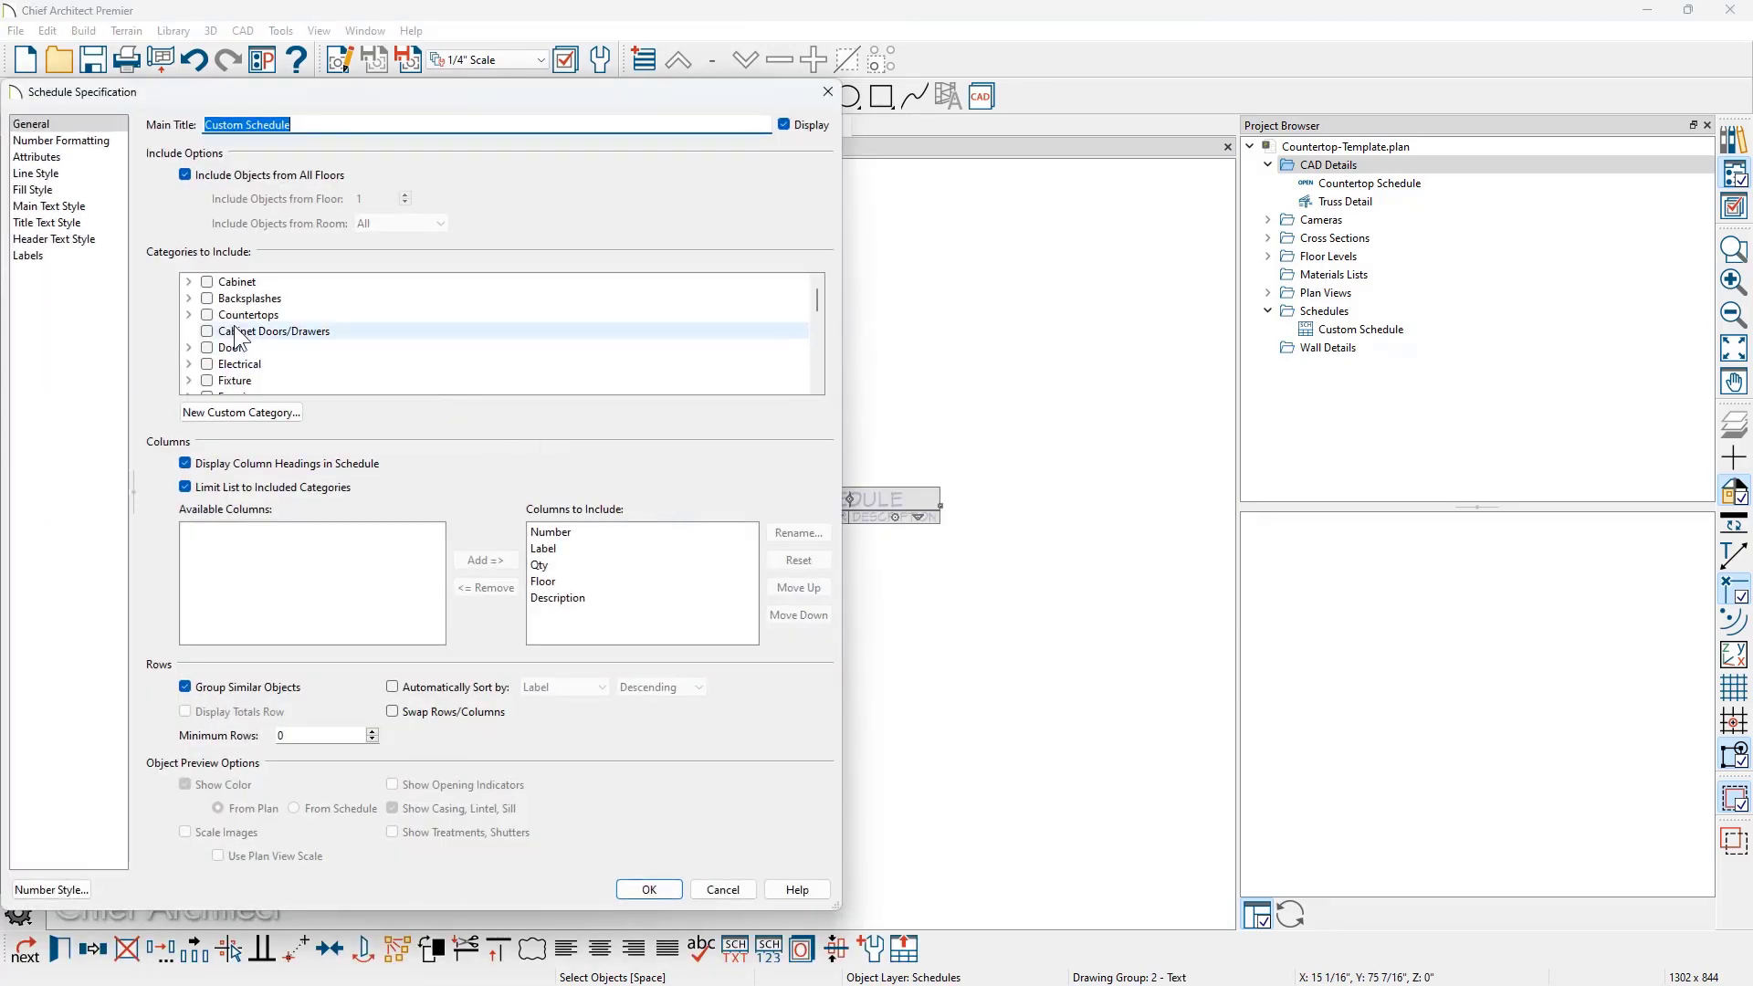
{"action": "left_click", "coordinate": [189, 314]}
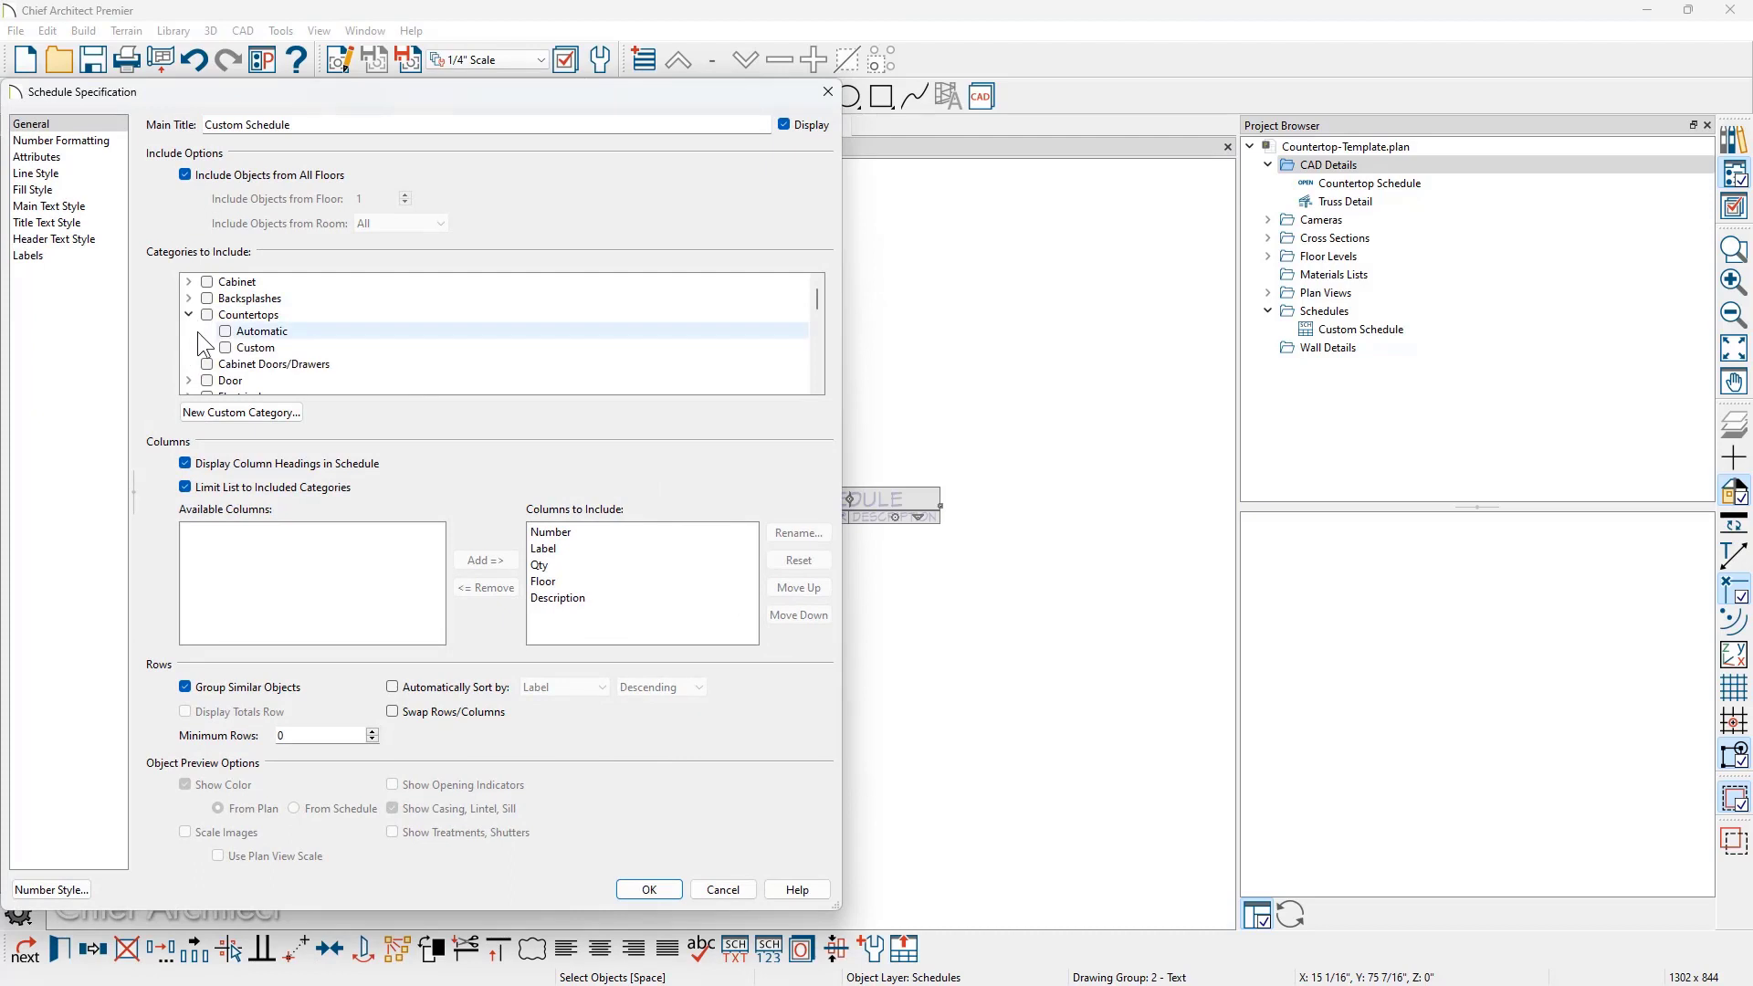
{"action": "left_click", "coordinate": [207, 315]}
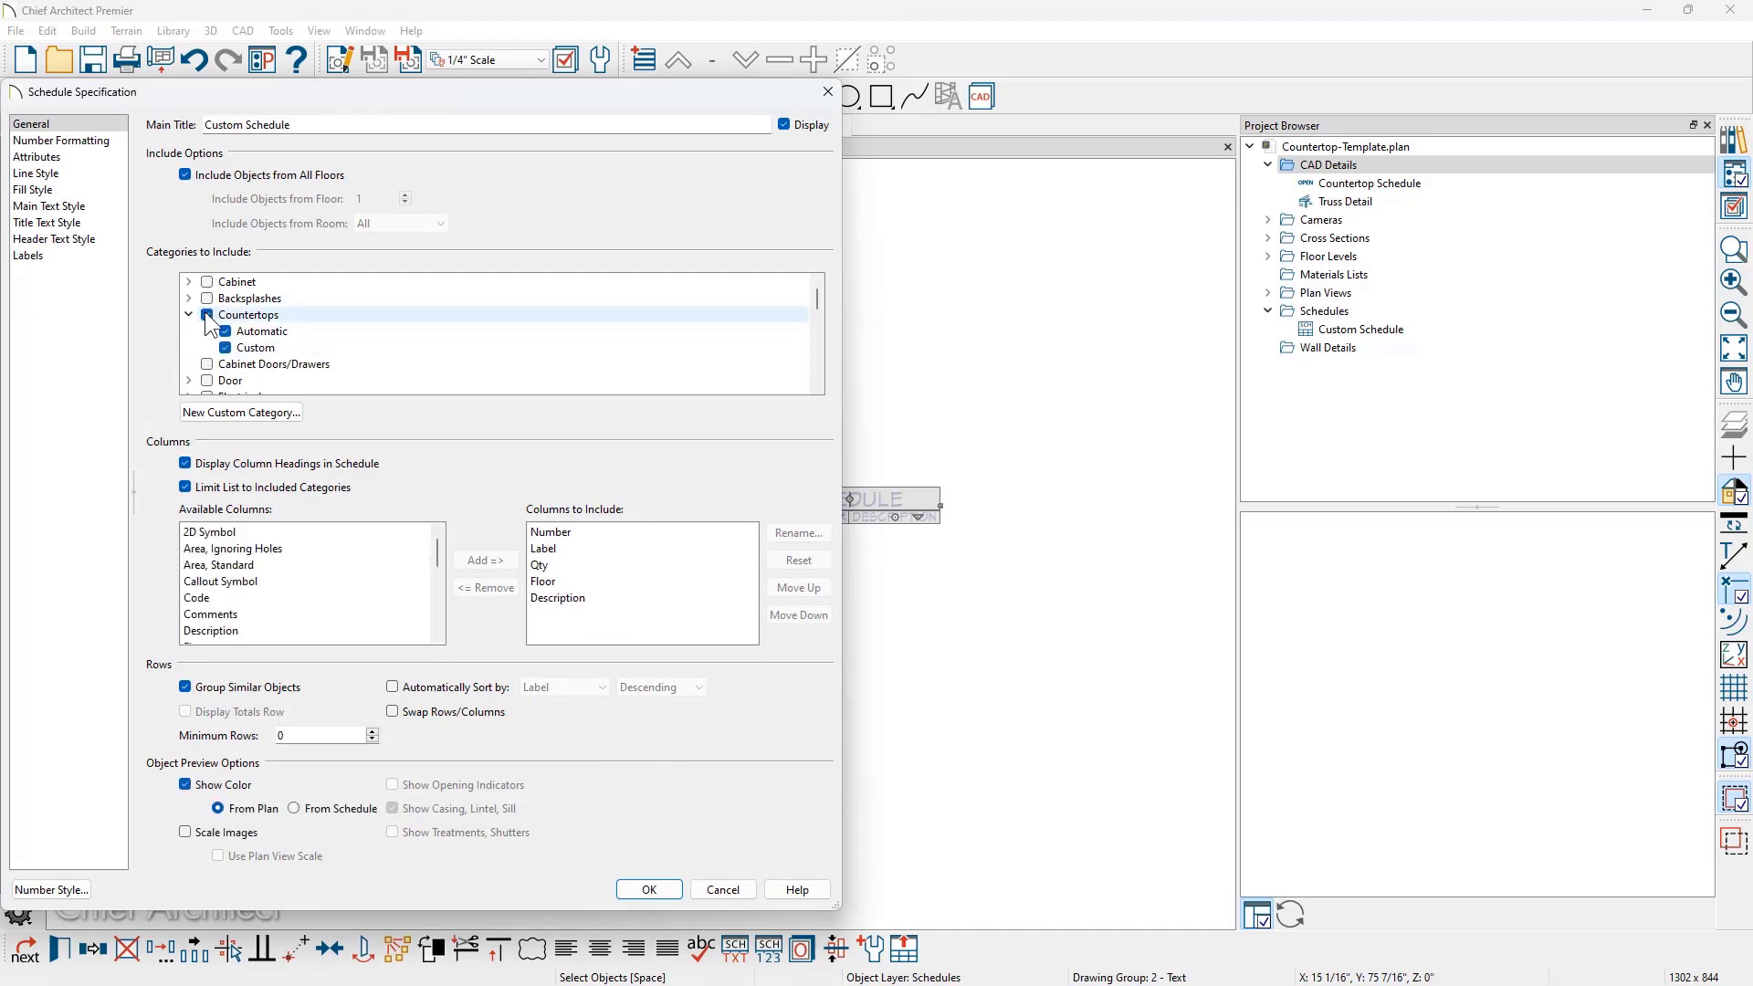
- Add 2D Symbol and Area, Standard columns after the Number column
{"action": "left_click", "coordinate": [564, 537]}
{"action": "left_click", "coordinate": [288, 534]}
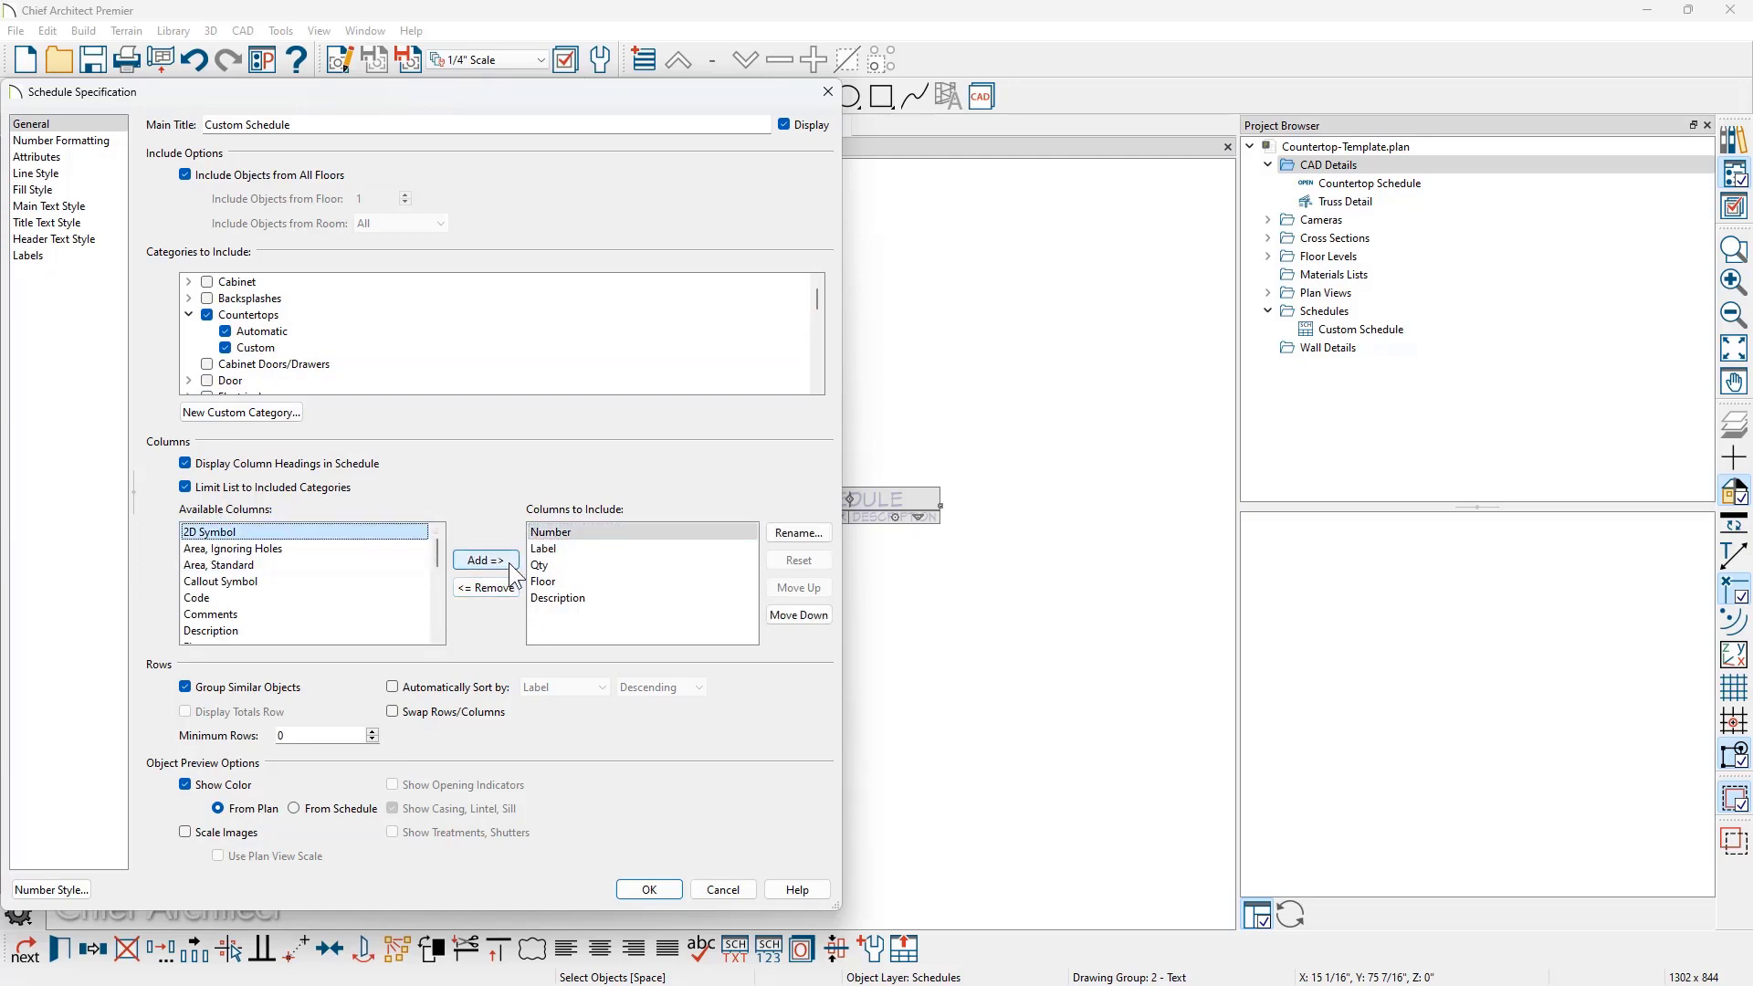
{"action": "left_click", "coordinate": [508, 563]}
{"action": "key", "text": "shift+Tab"}
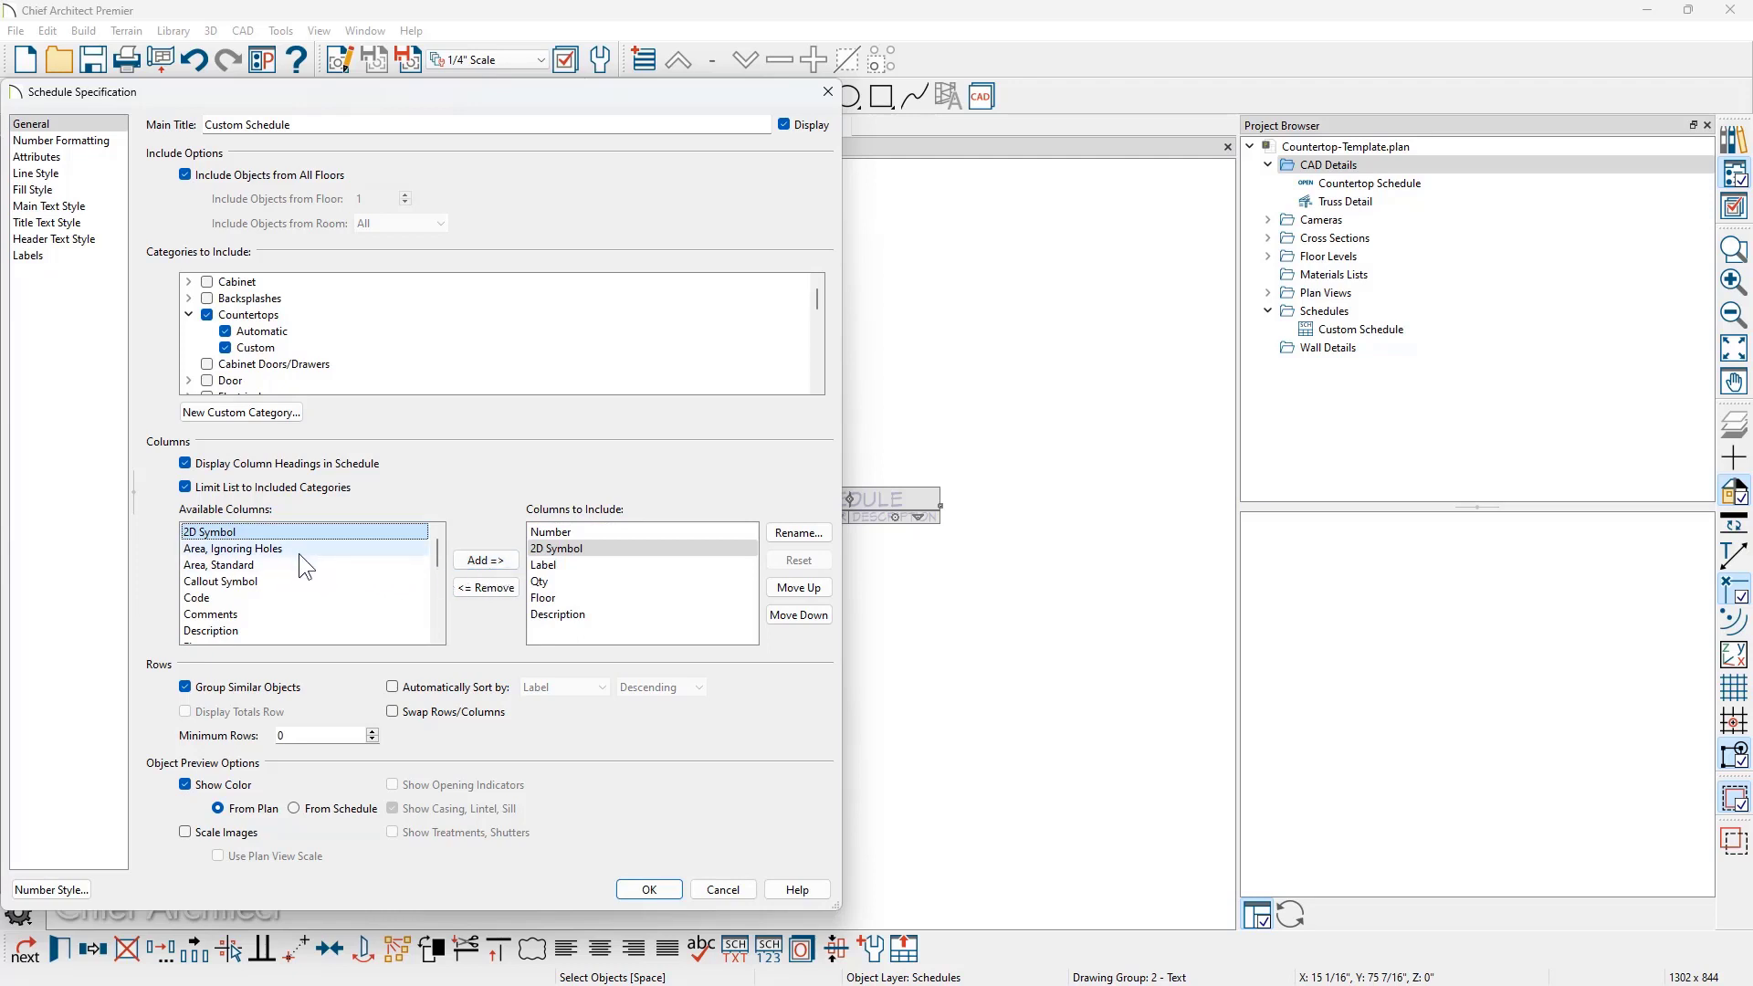
{"action": "left_click", "coordinate": [393, 566]}
{"action": "left_click", "coordinate": [481, 563]}
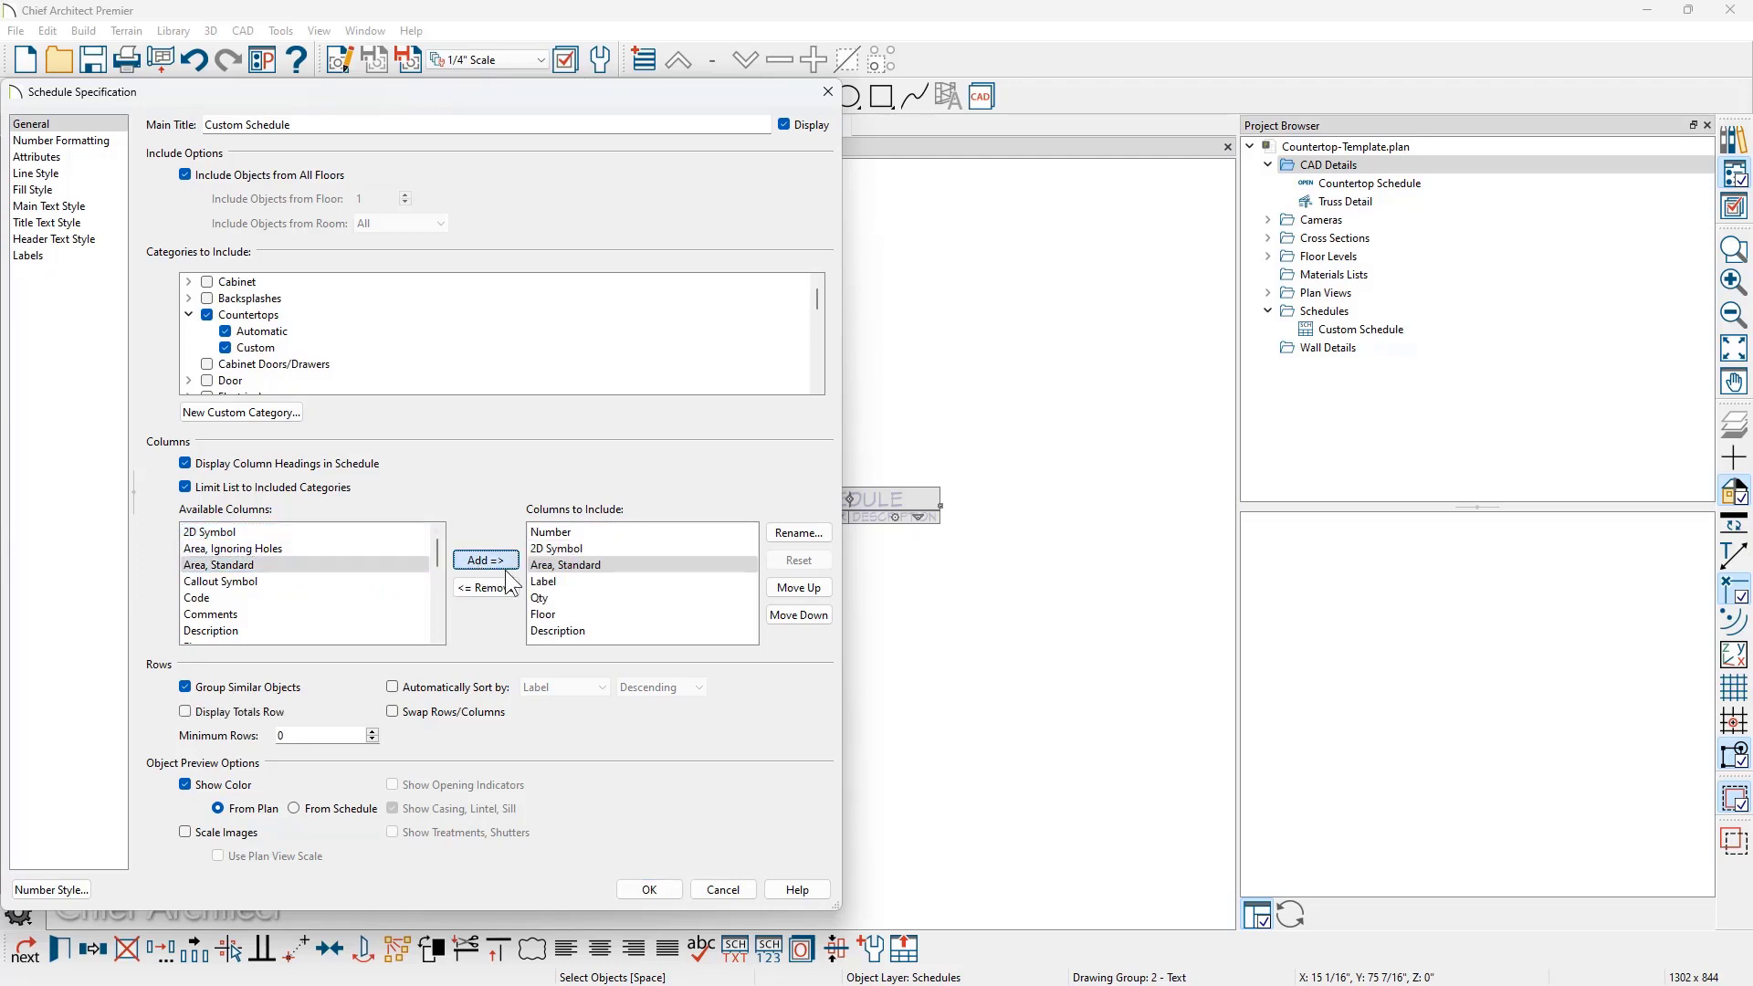
- Remove the Label, Qty, Floor and Description columns
{"action": "left_click", "coordinate": [542, 632]}
{"action": "left_click", "coordinate": [552, 617], "text": "shift"}
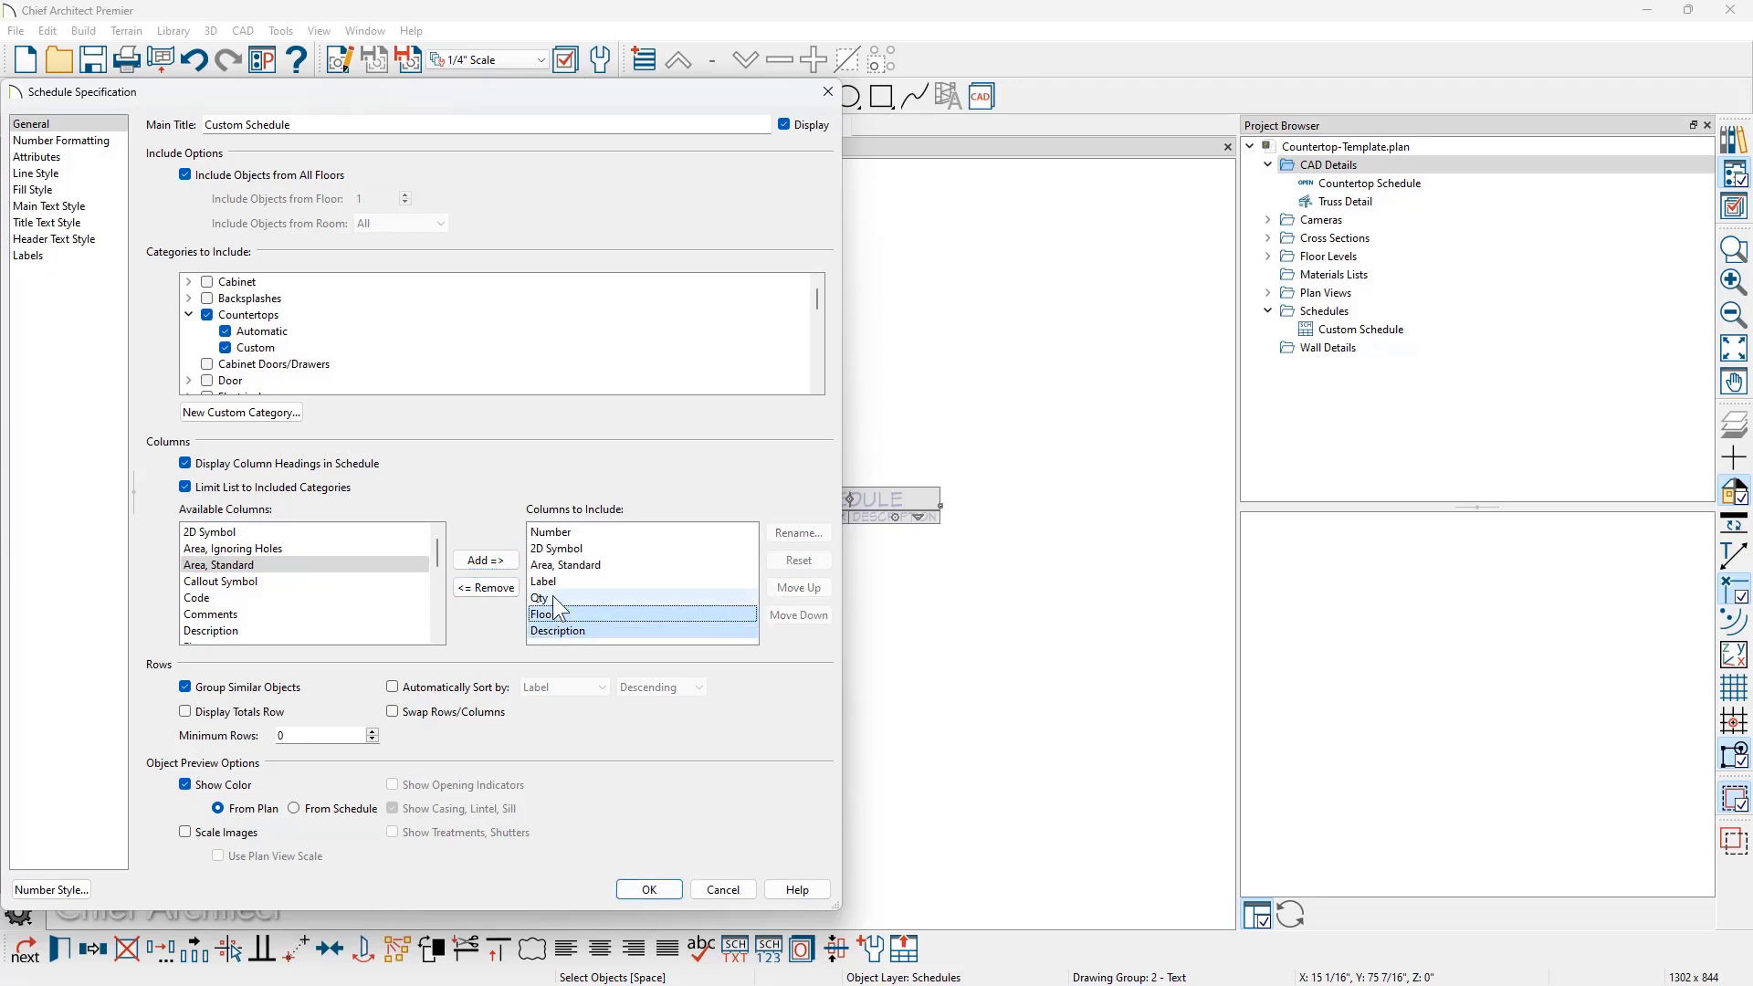
{"action": "left_click", "coordinate": [552, 597], "text": "shift"}
{"action": "left_click", "coordinate": [555, 582], "text": "shift"}
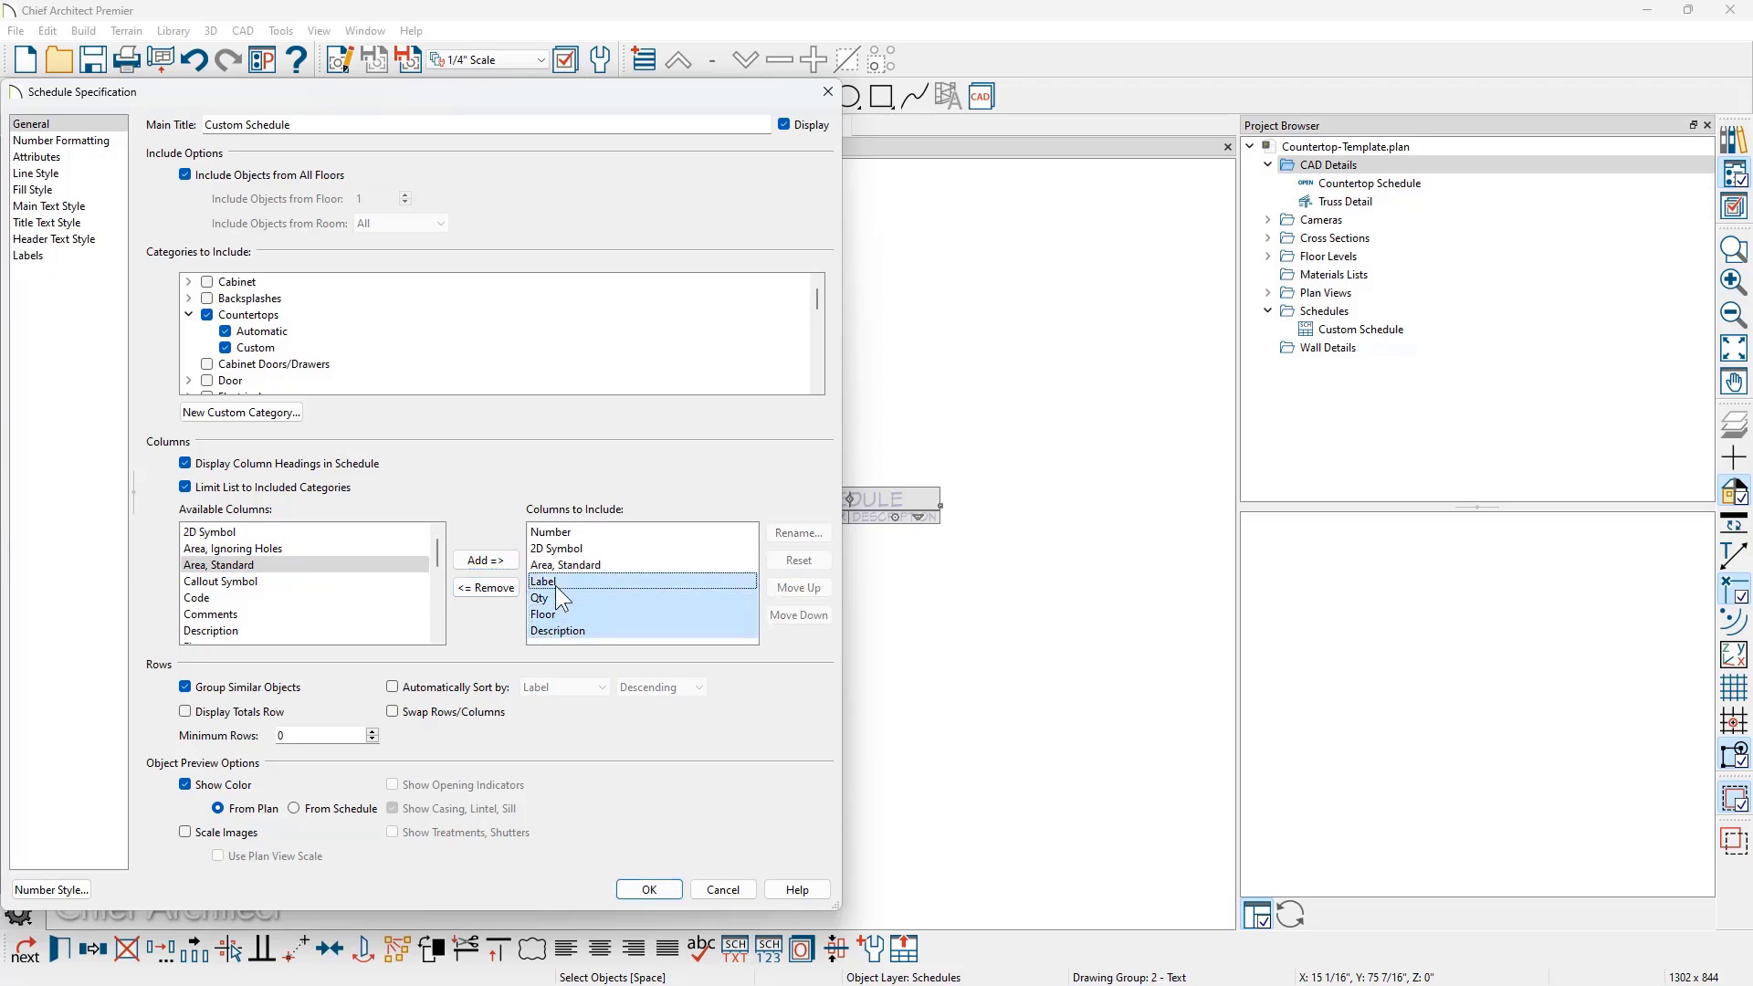
{"action": "left_click", "coordinate": [491, 586]}
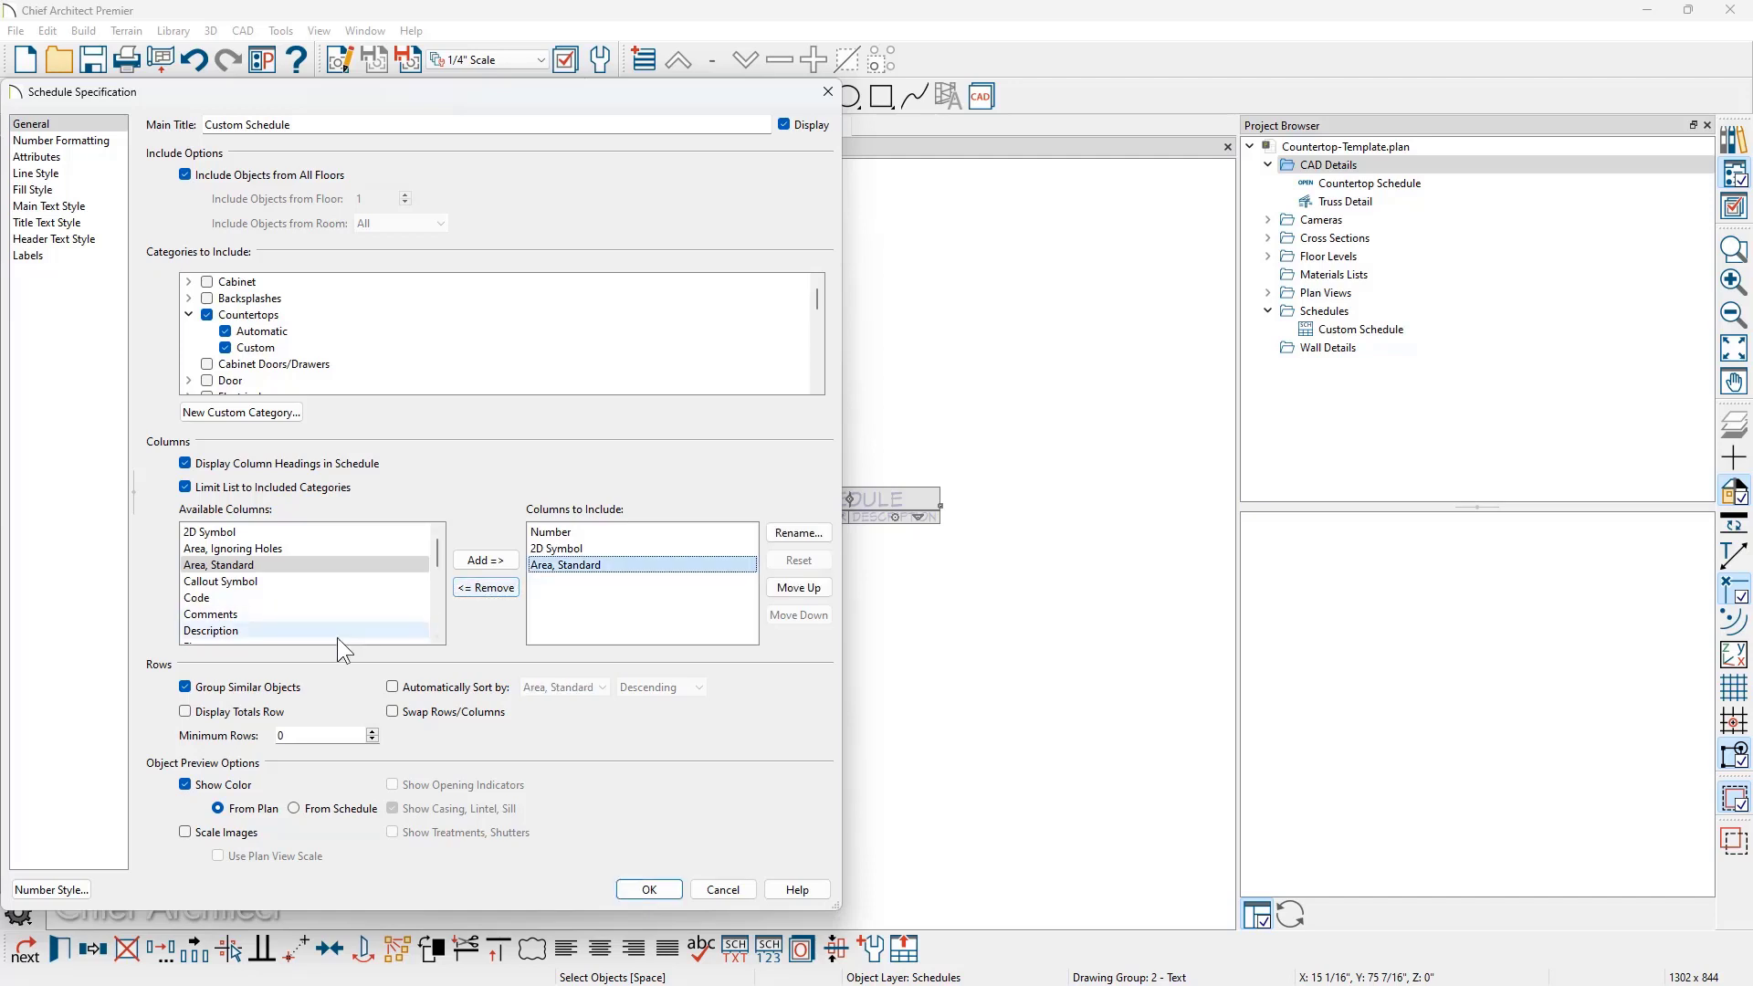
- Enable the totals row and retitle the schedule 'Countertop Schedule'
{"action": "left_click", "coordinate": [185, 712]}
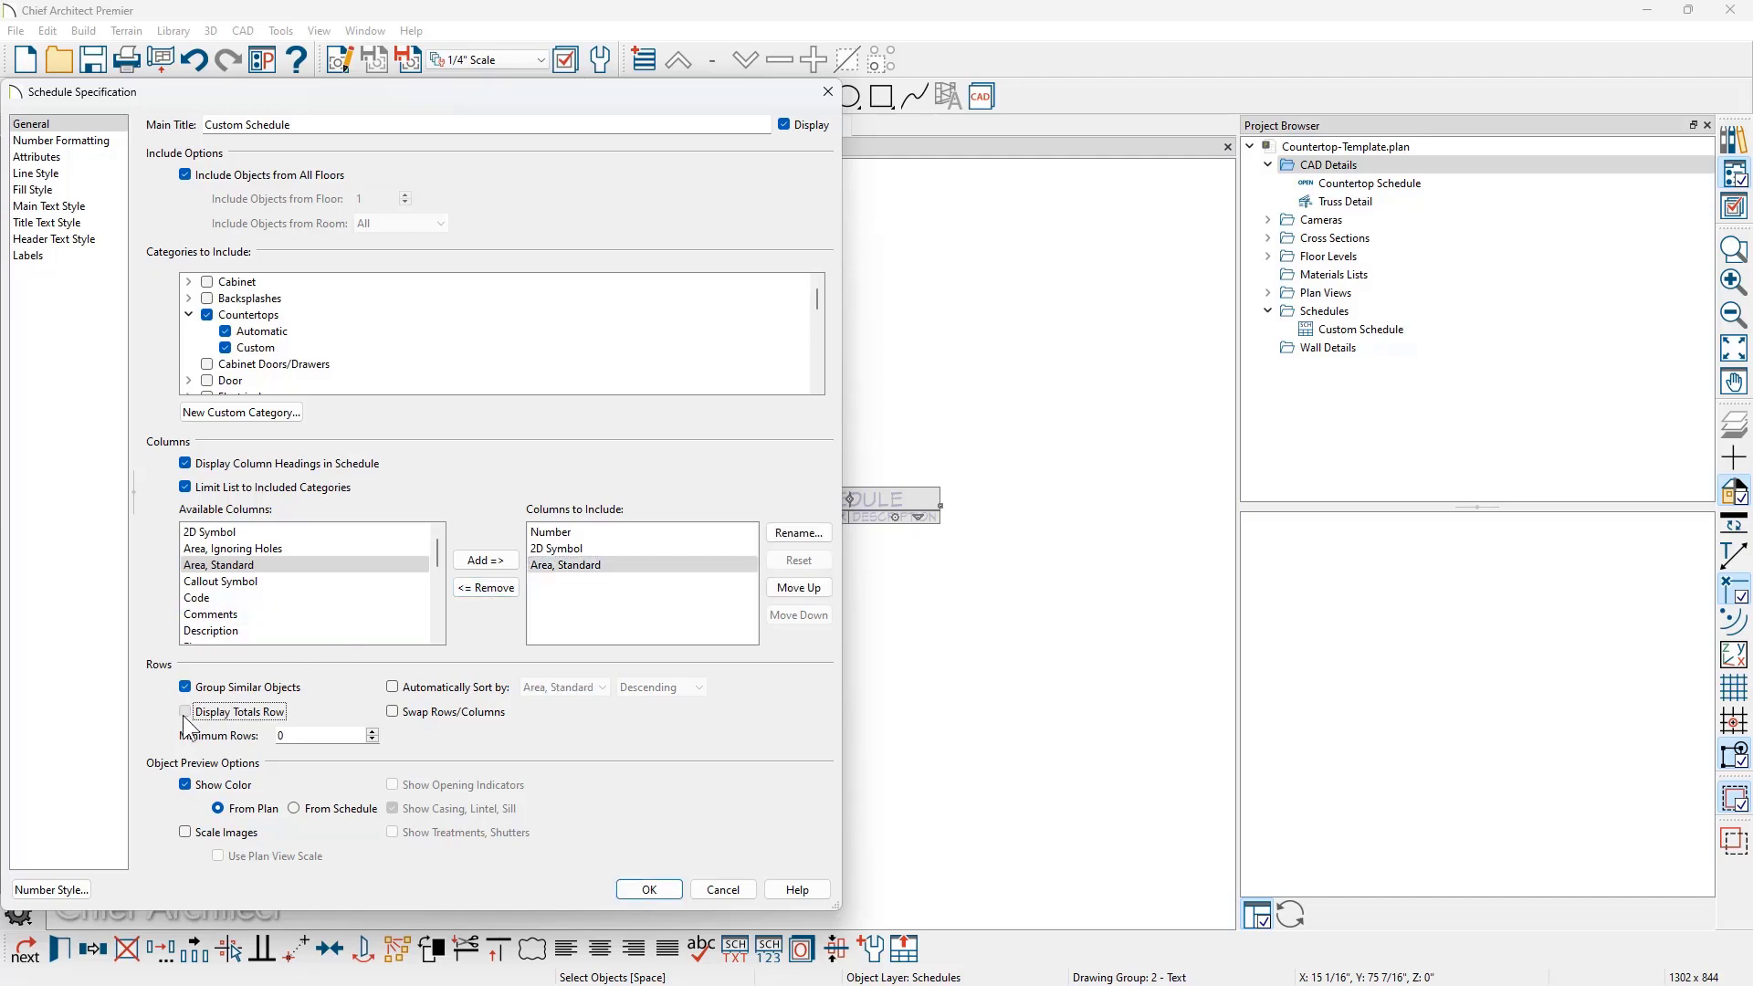
{"action": "double_click", "coordinate": [217, 125]}
{"action": "type", "text": "Countertop"}
{"action": "key", "text": "Return"}
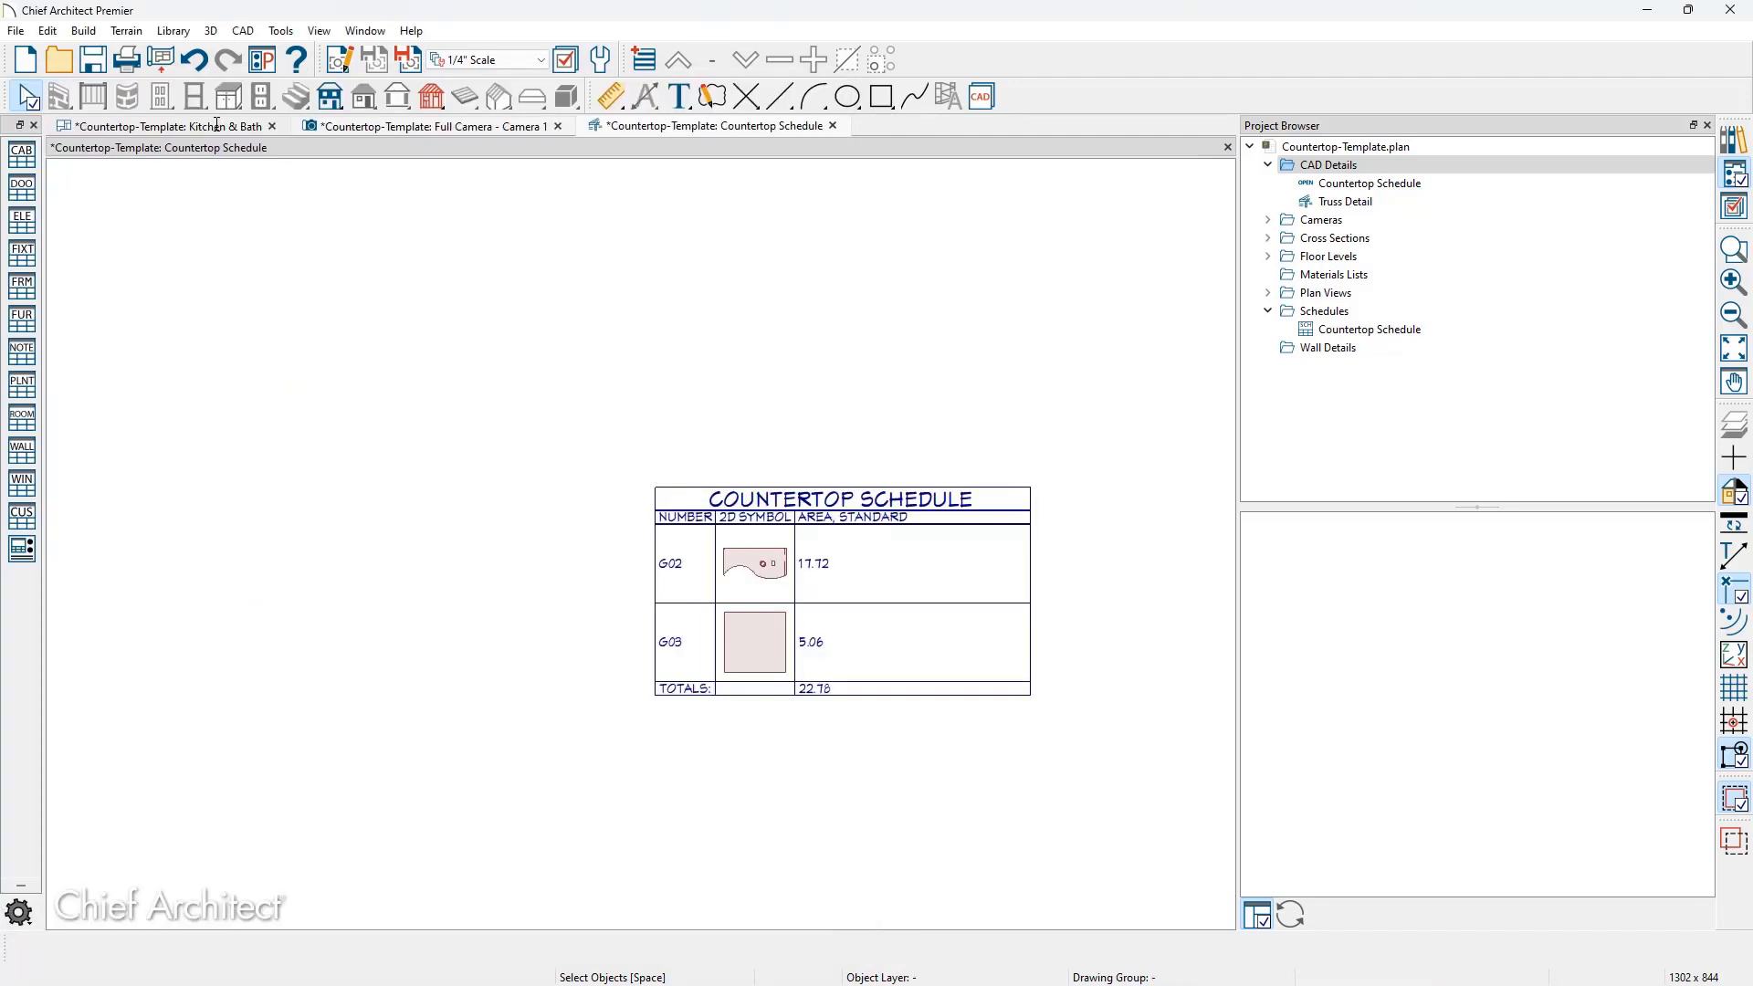